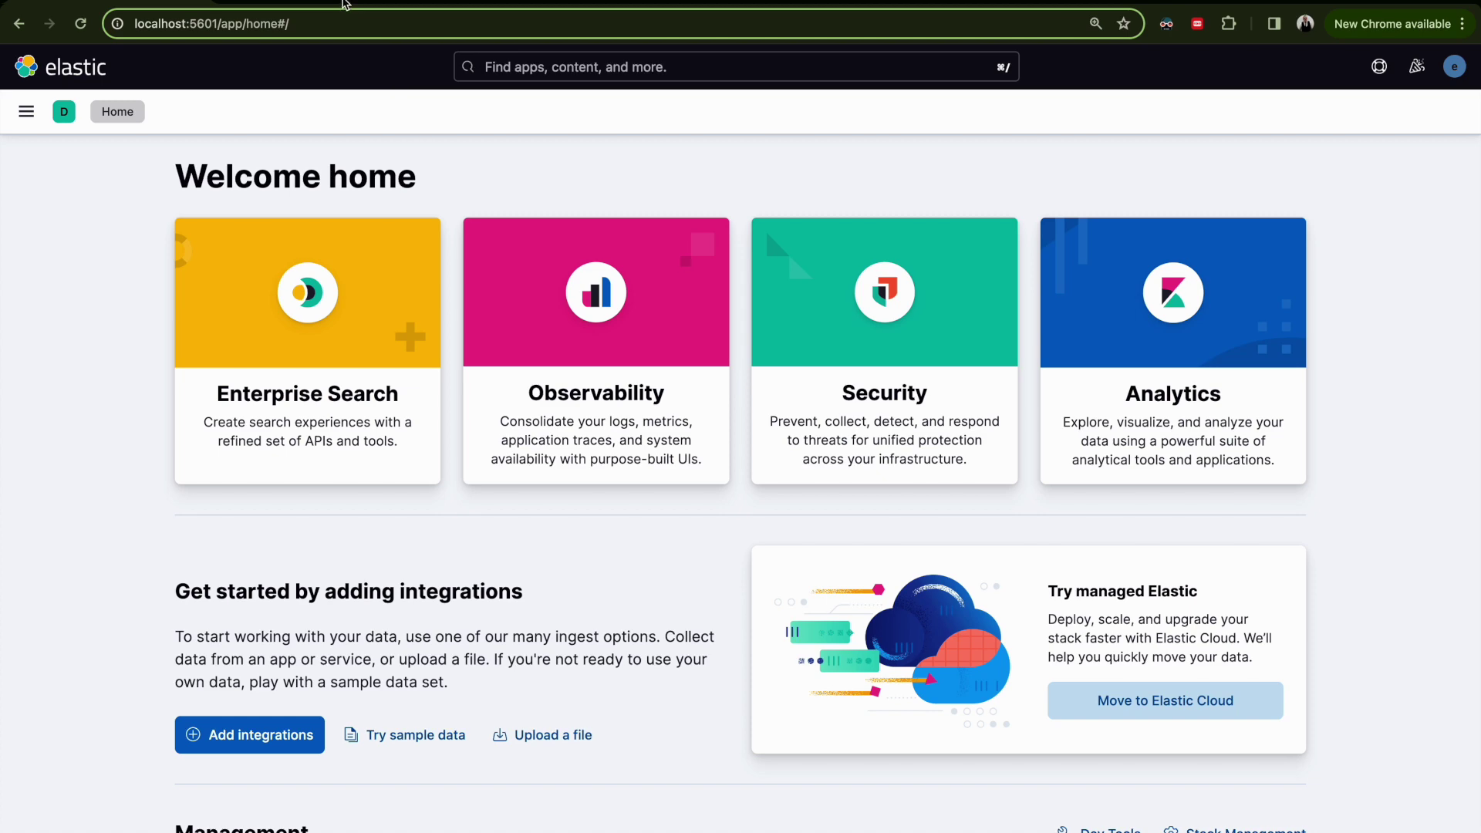
Review the Elastic Certified Analyst Exam page down to the Analyzing Data objective about search and visualizations.
click(344, 4)
scroll(359, 332, up, 1)
scroll(360, 332, up, 15)
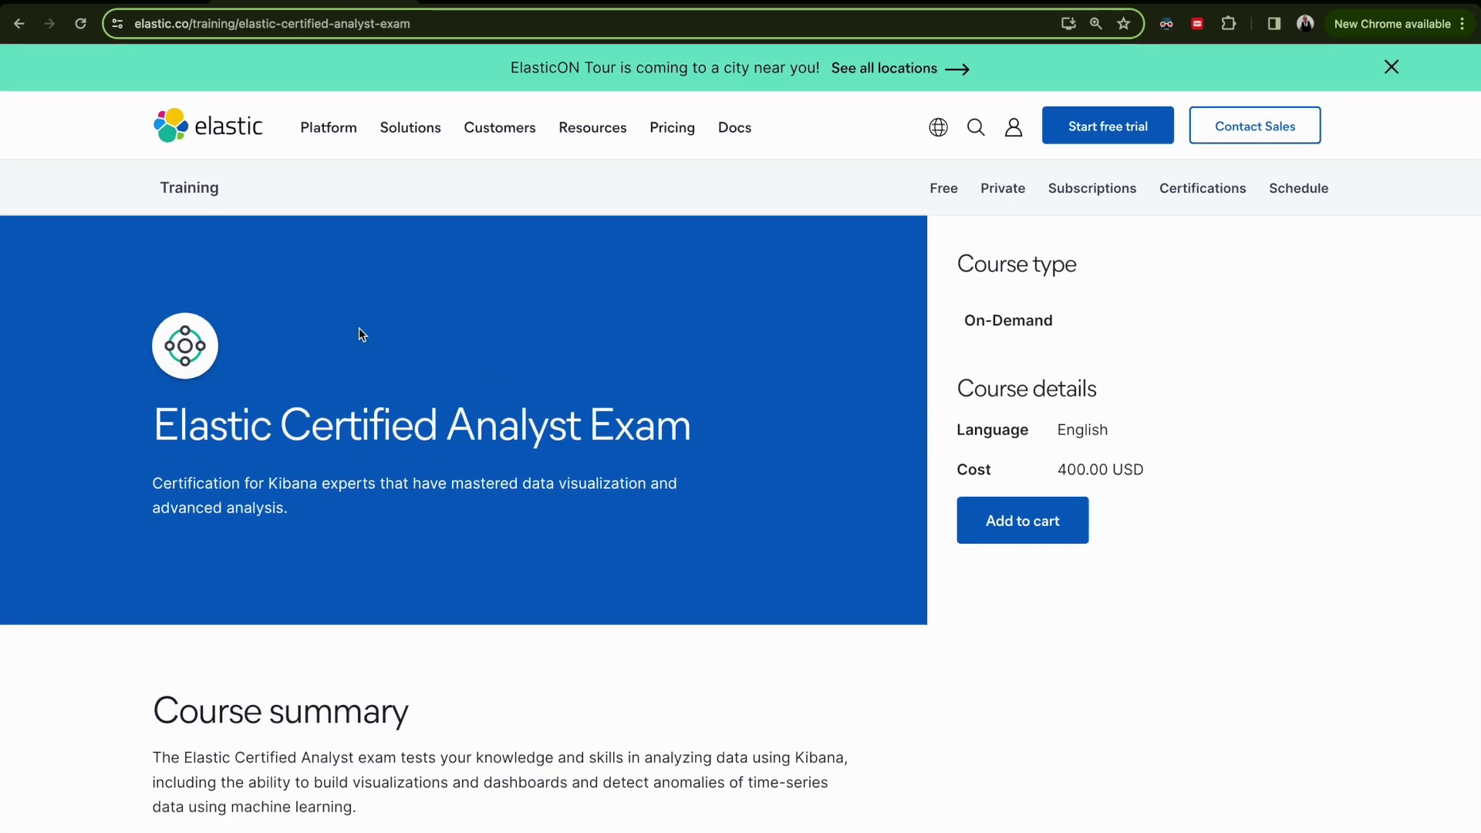
scroll(473, 489, down, 15)
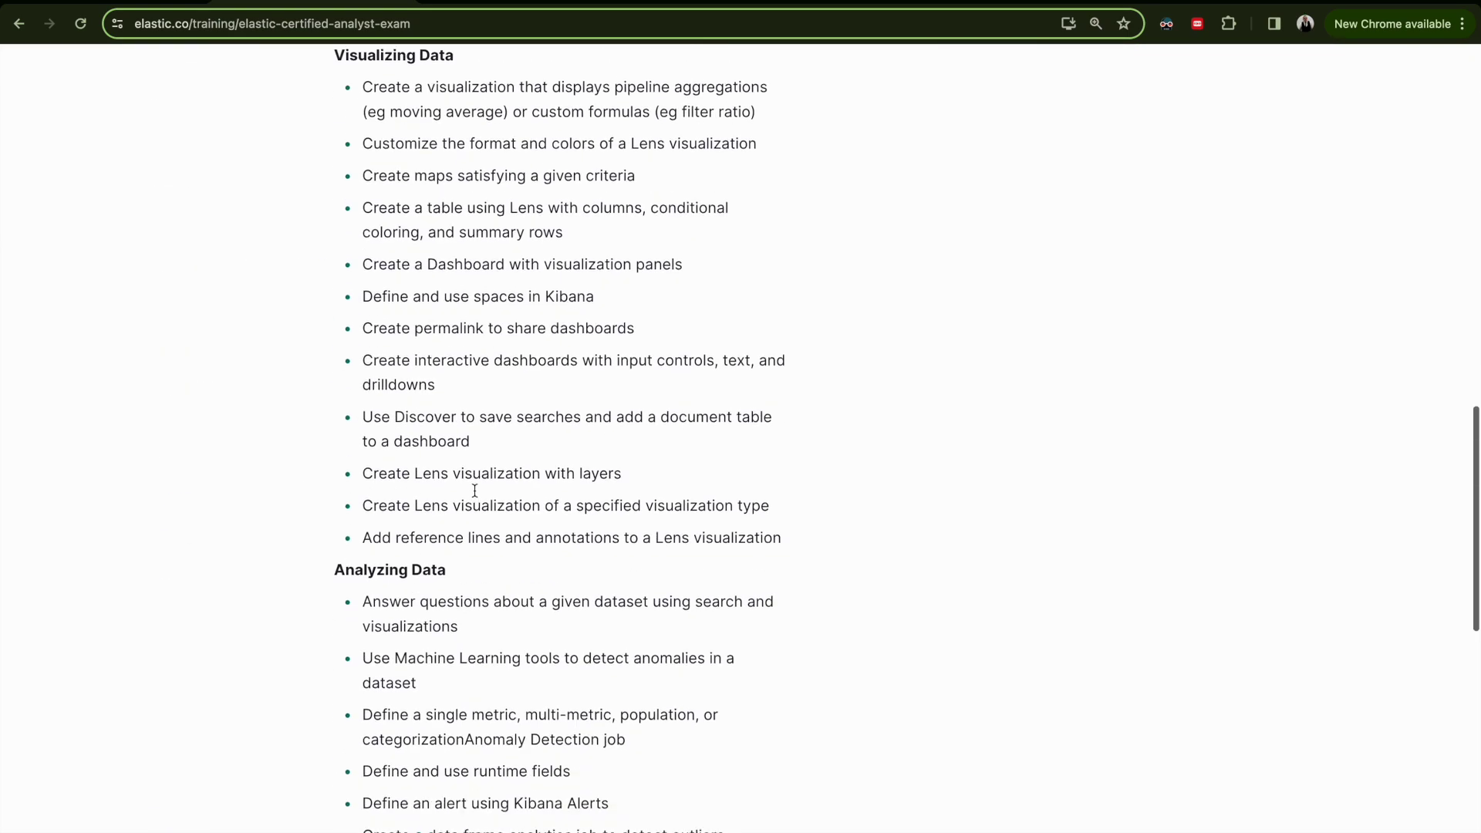
scroll(475, 496, down, 2)
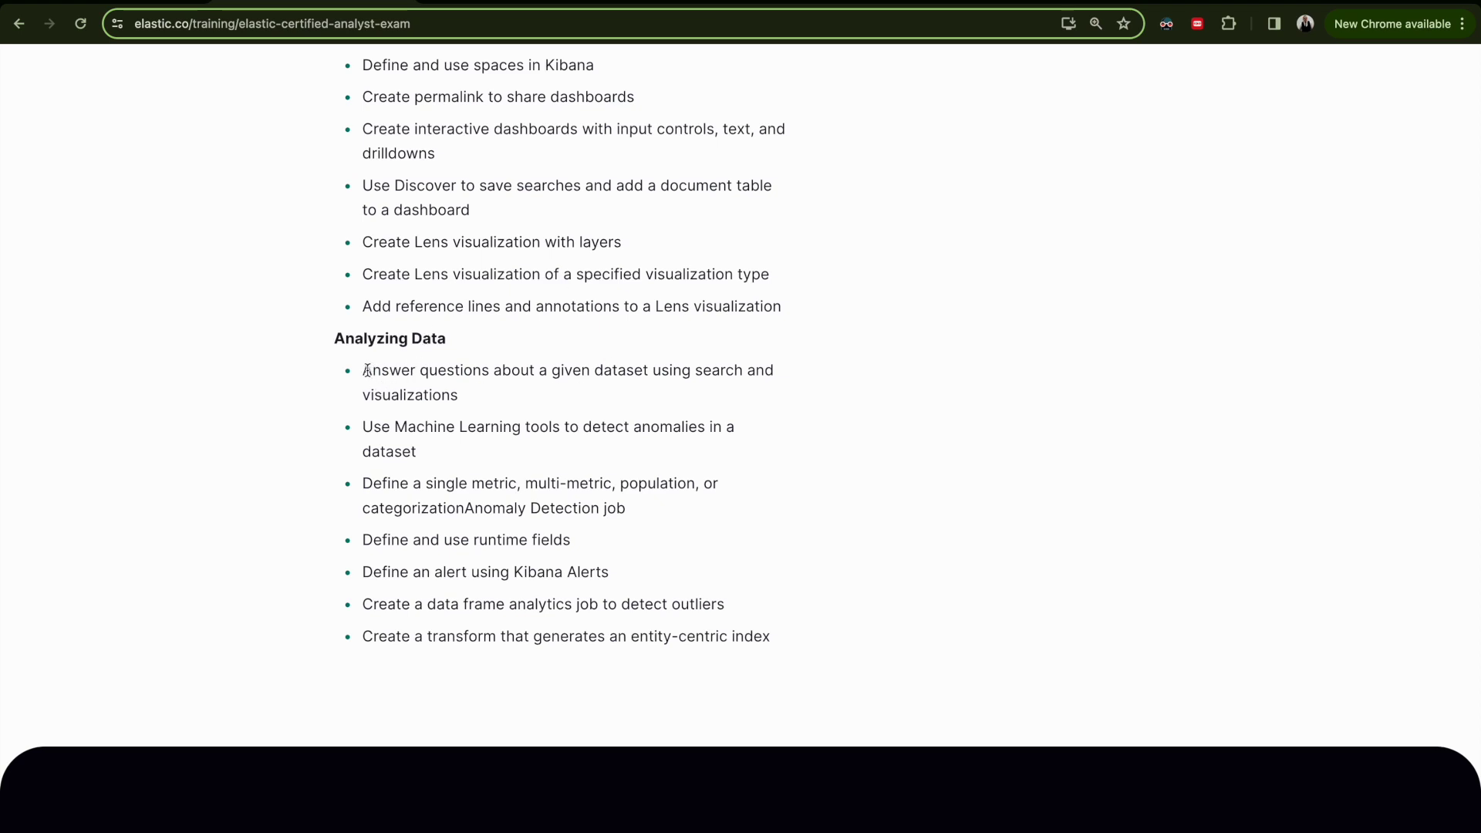
drag(655, 375, 737, 373)
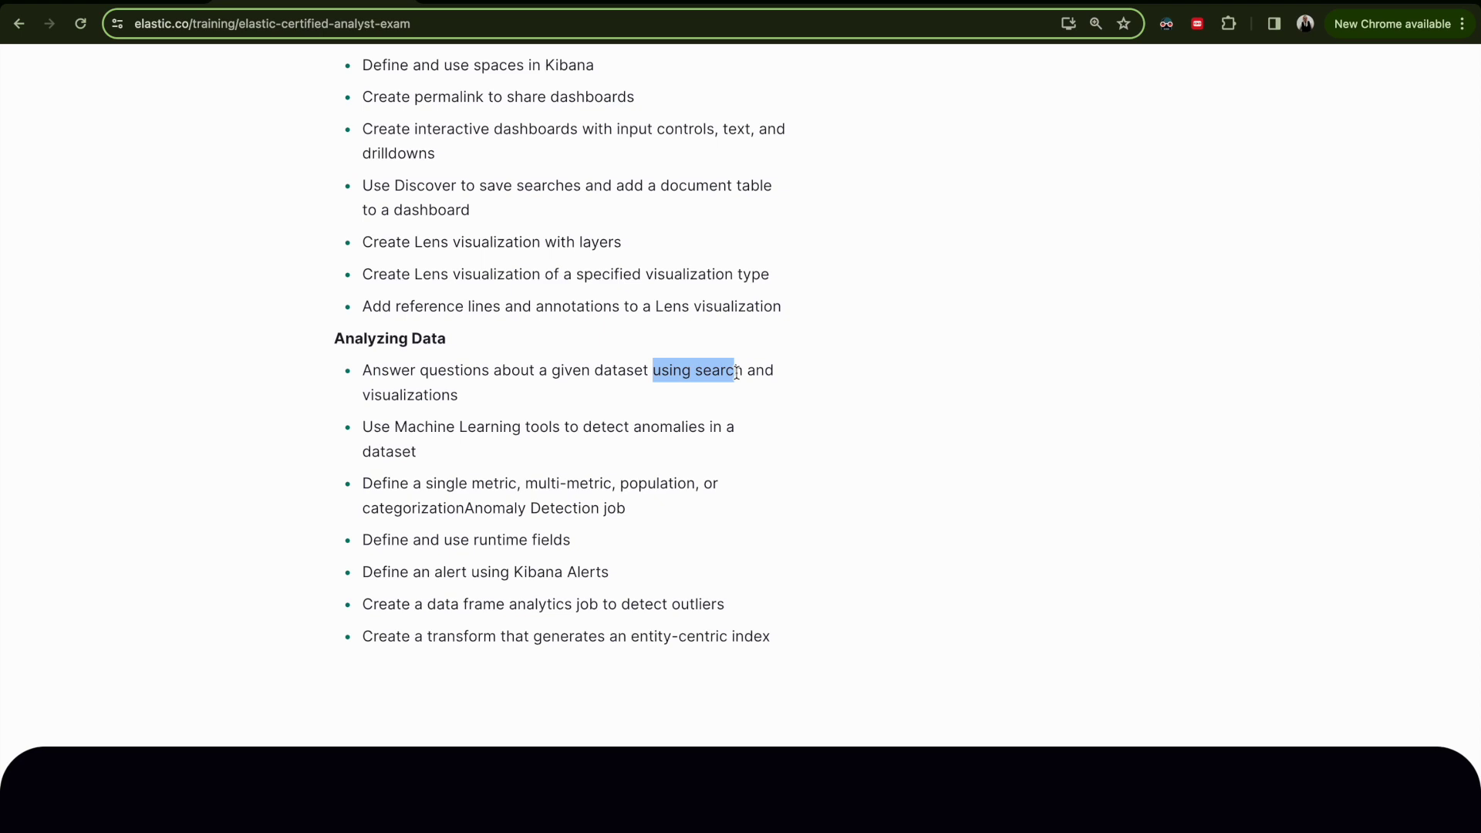
double_click(418, 393)
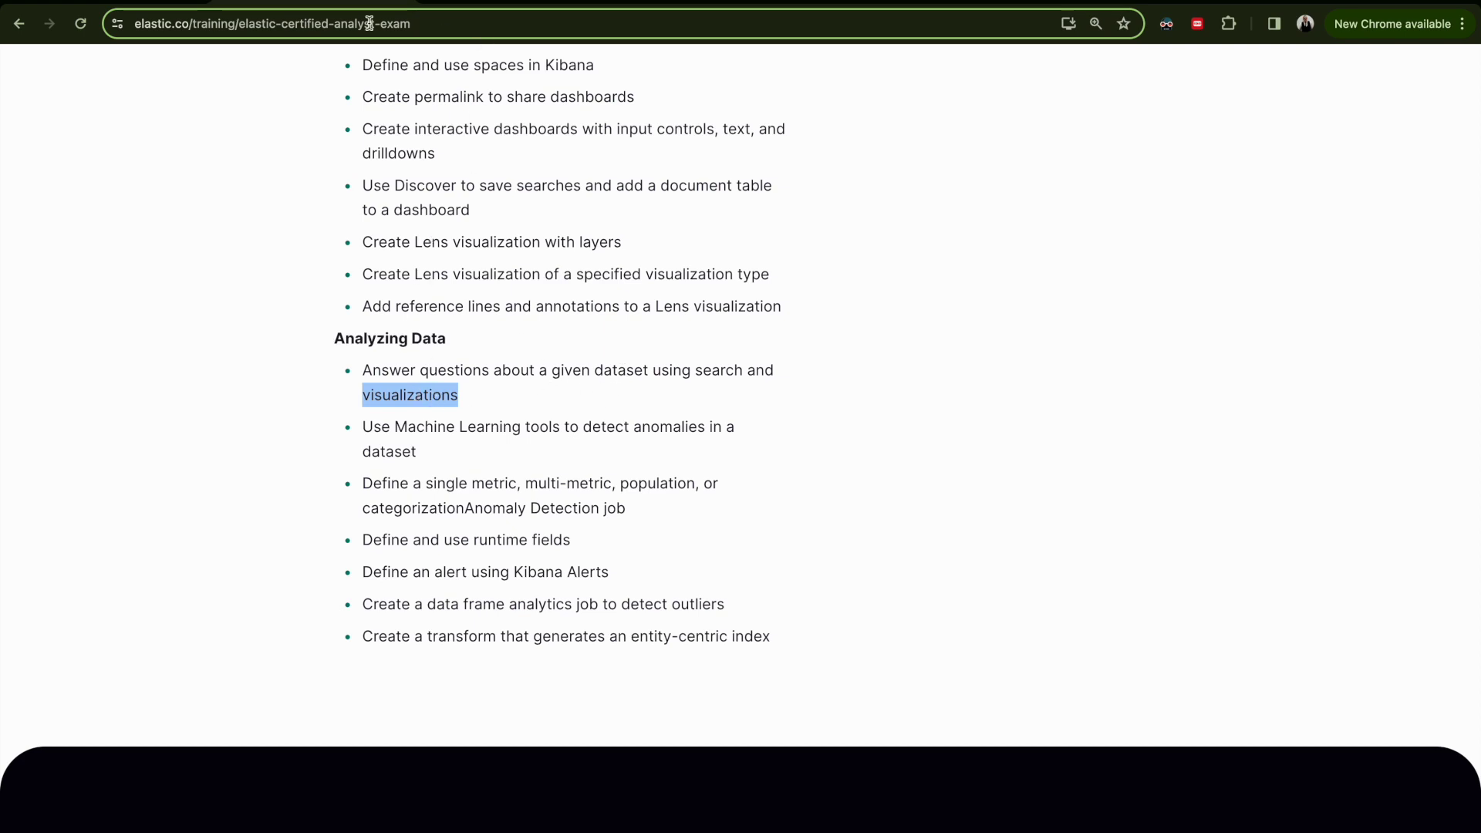
In the Elastic Certified Analyst Google Doc, remove the duplicated word "the" from the search task.
click(482, 4)
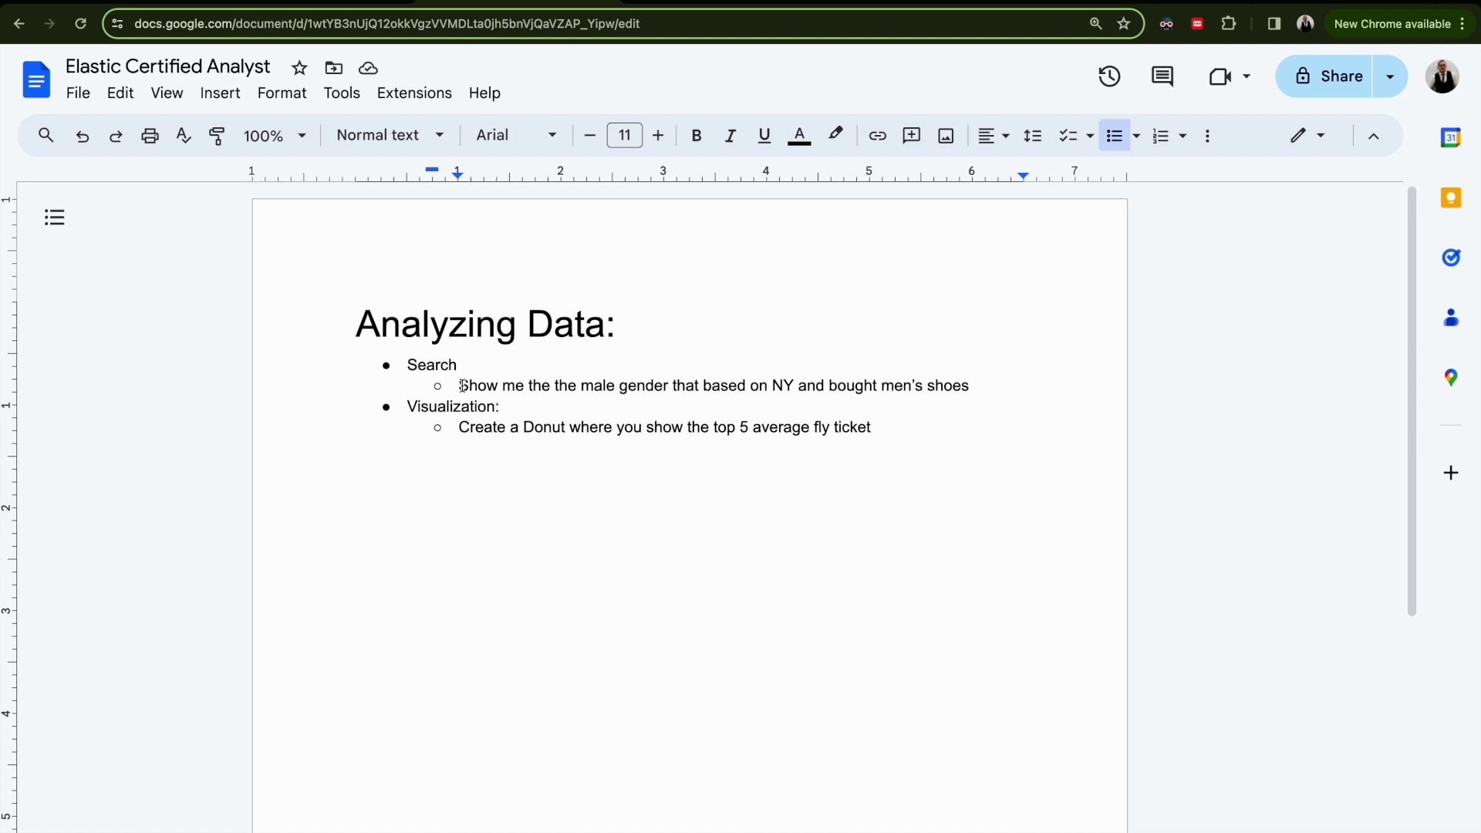
double_click(540, 385)
key(BackSpace)
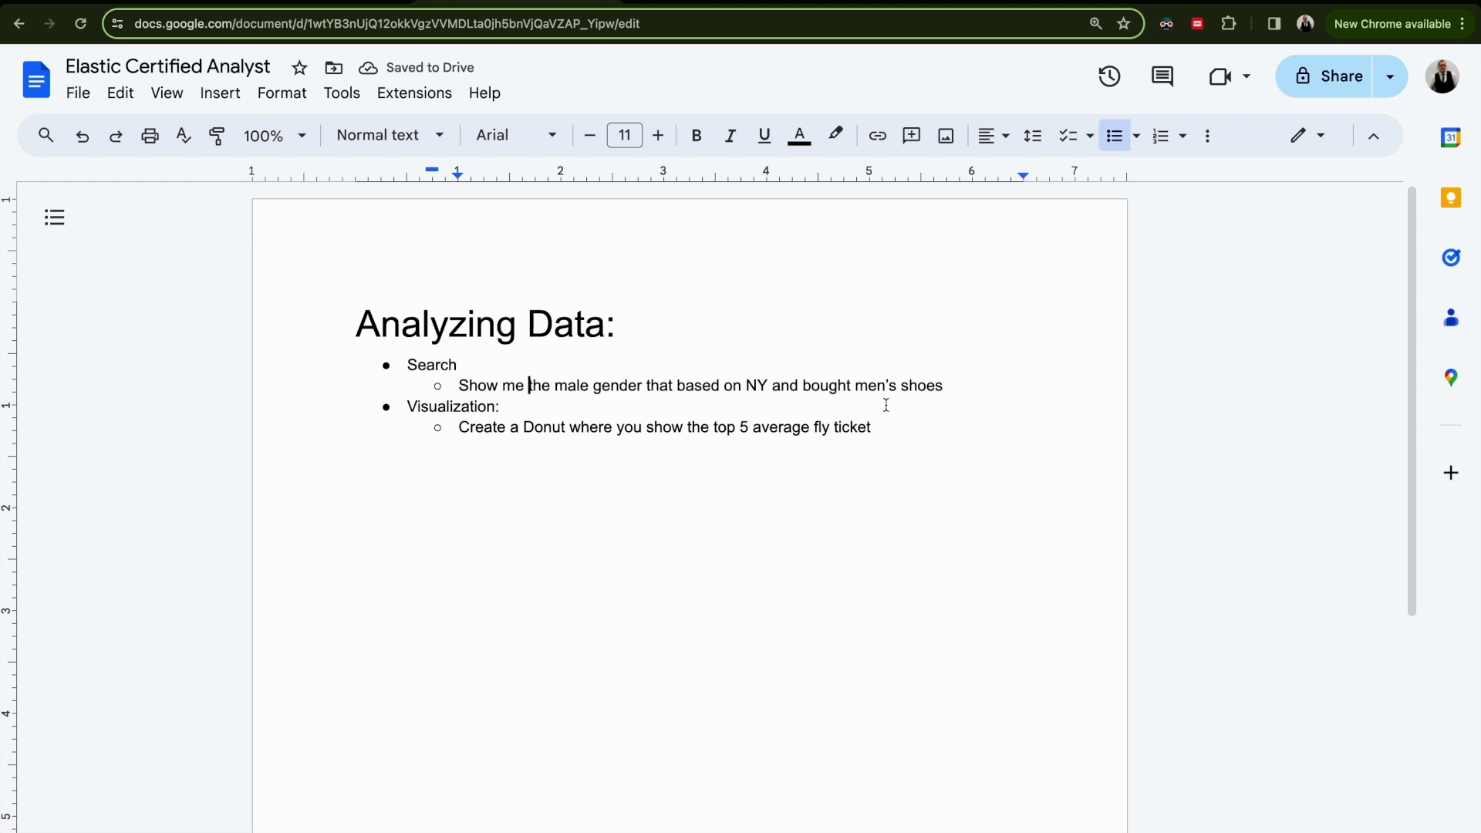
click(529, 387)
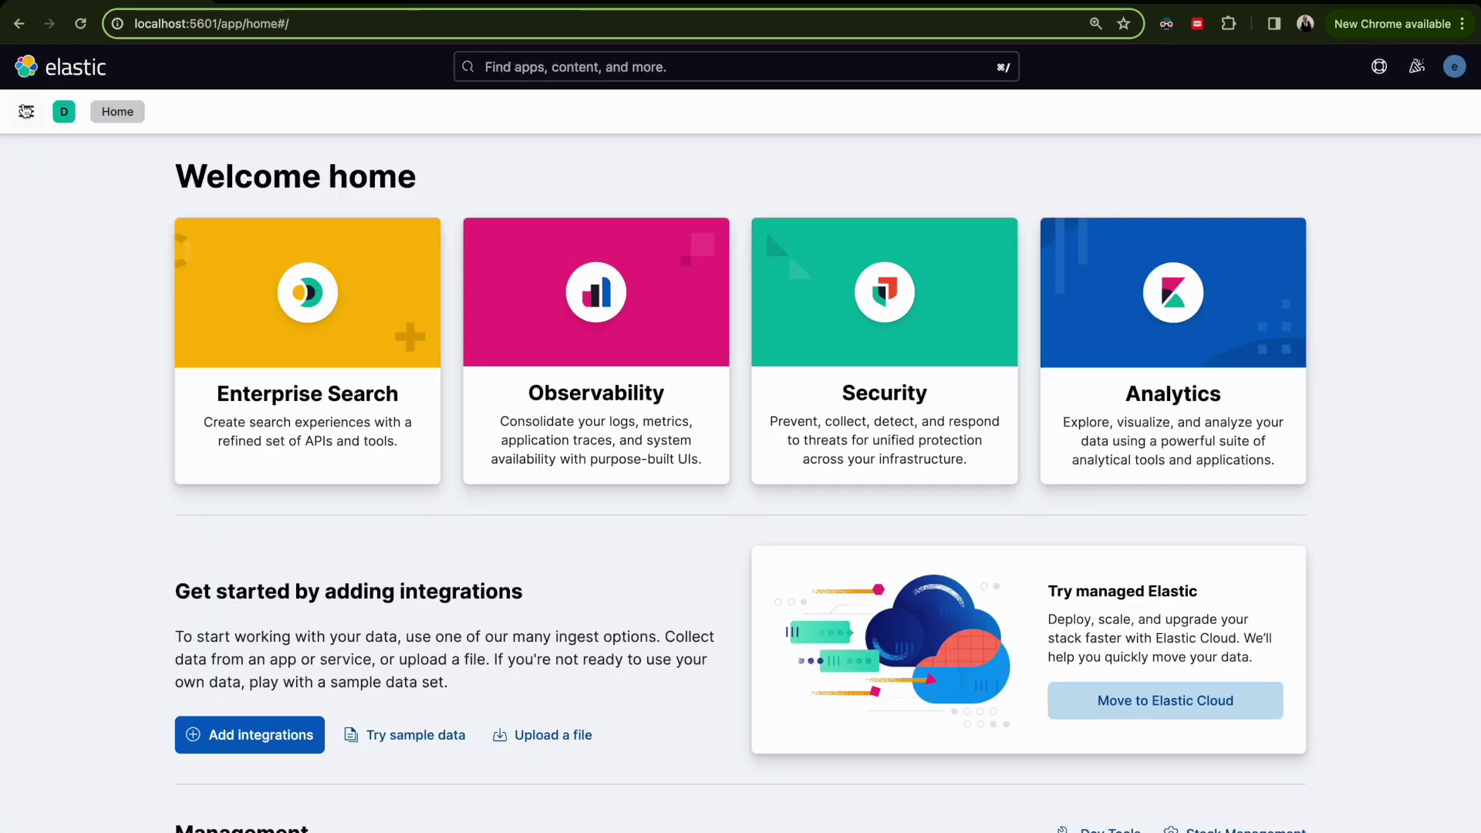
Switch to Kibana, open Discover and select the Kibana Sample Data eCommerce data view.
click(27, 111)
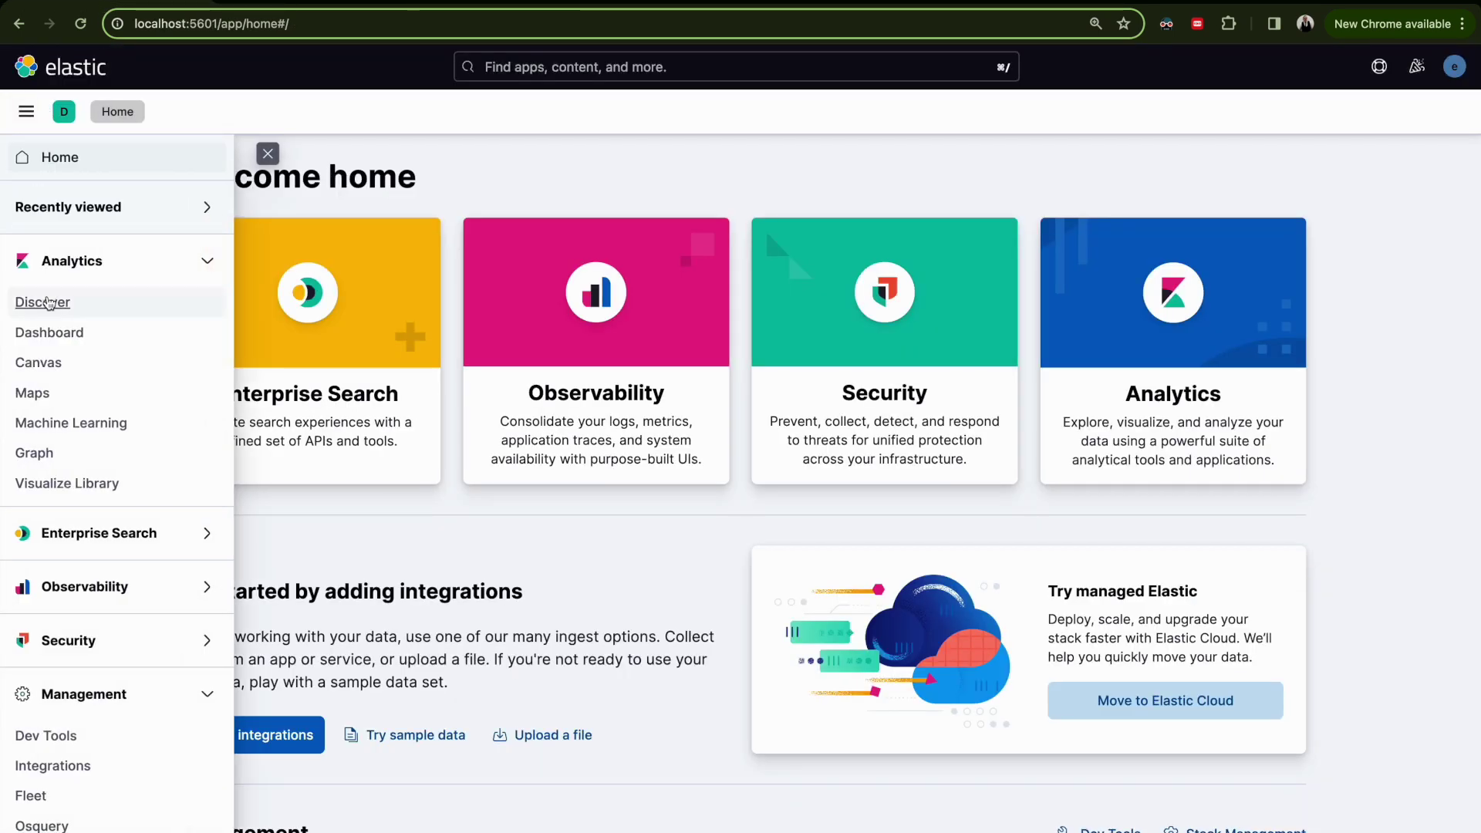
click(46, 303)
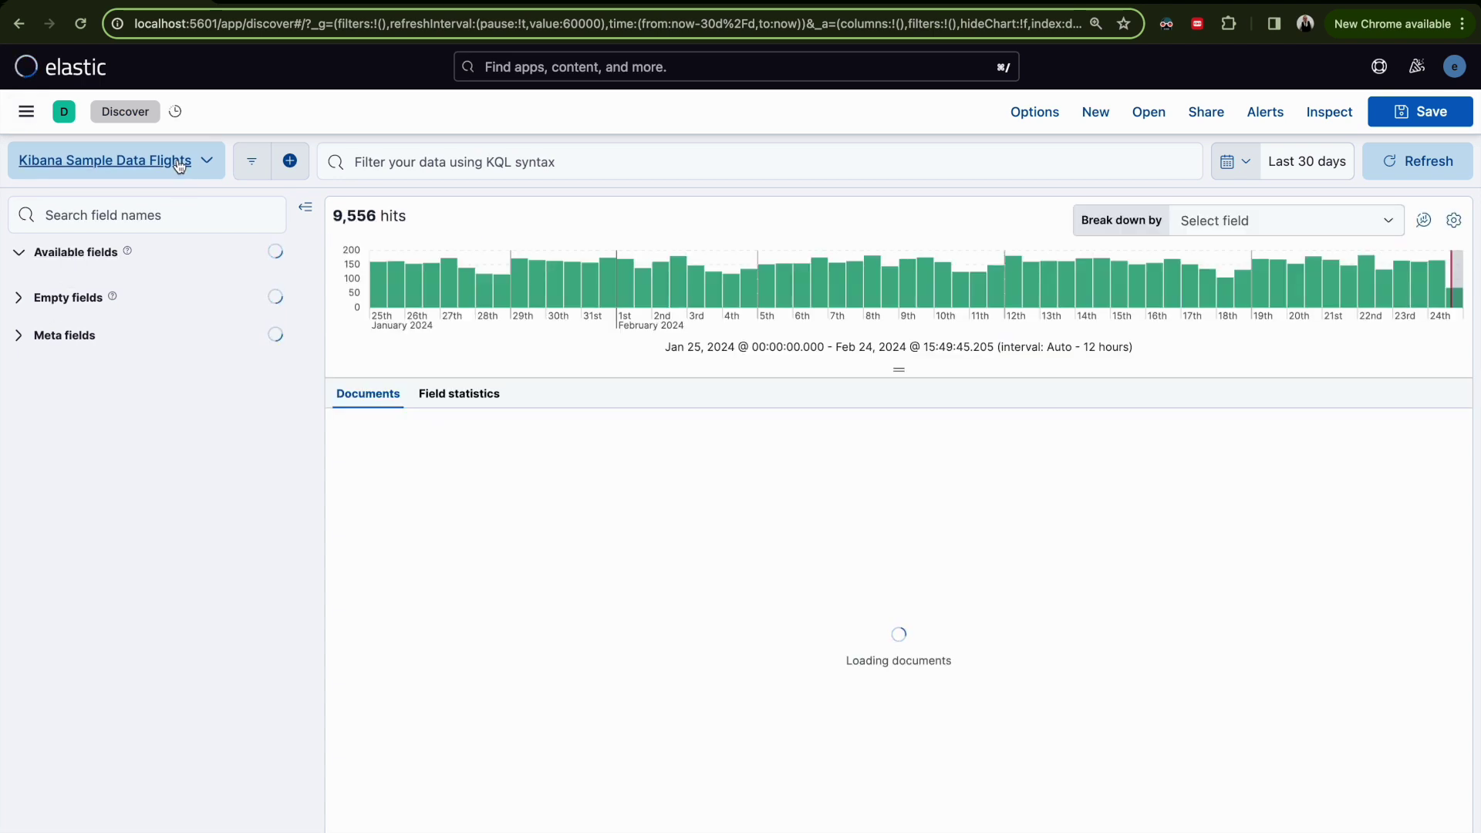
click(179, 163)
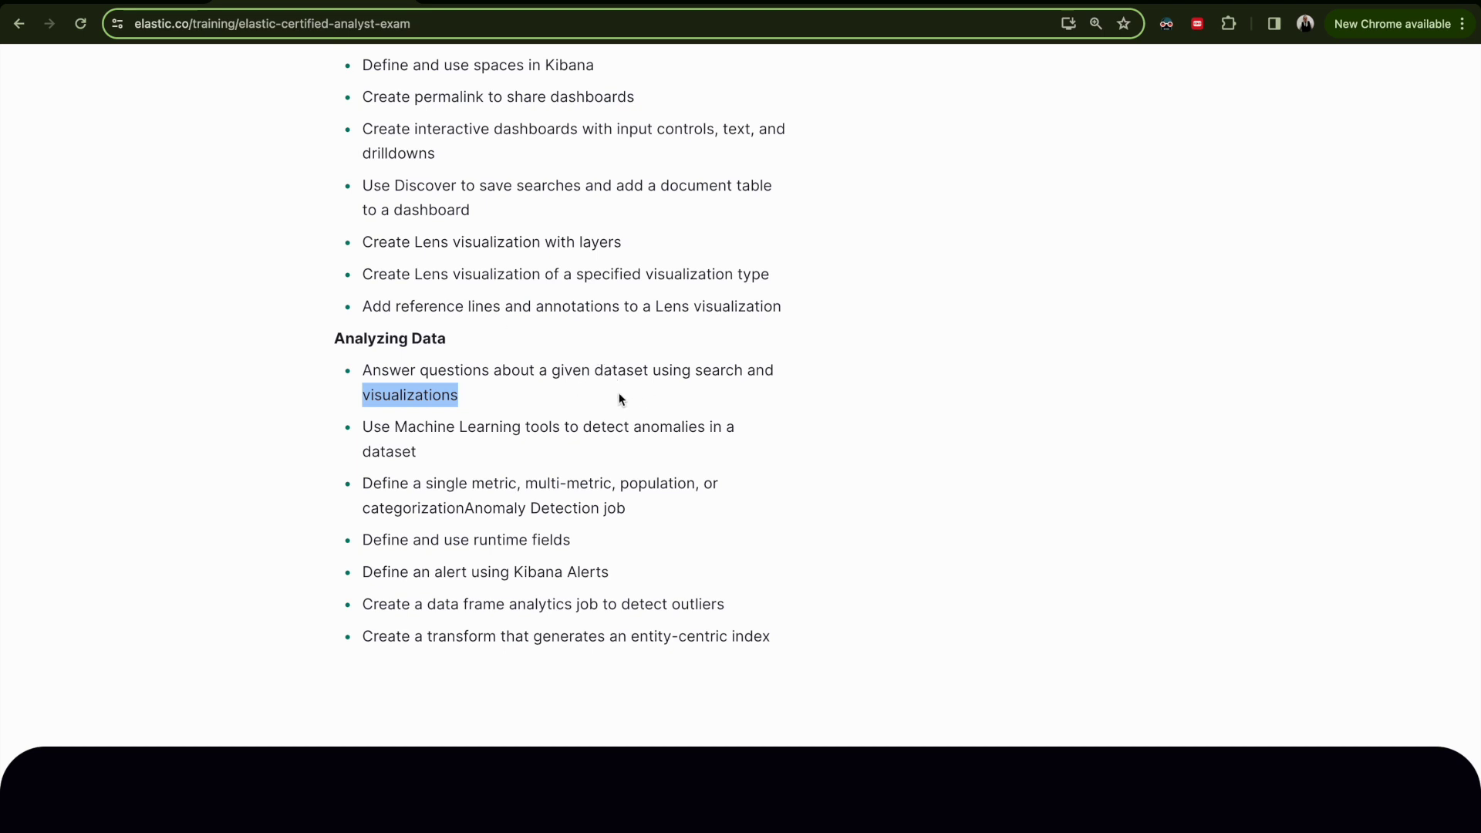
click(529, 3)
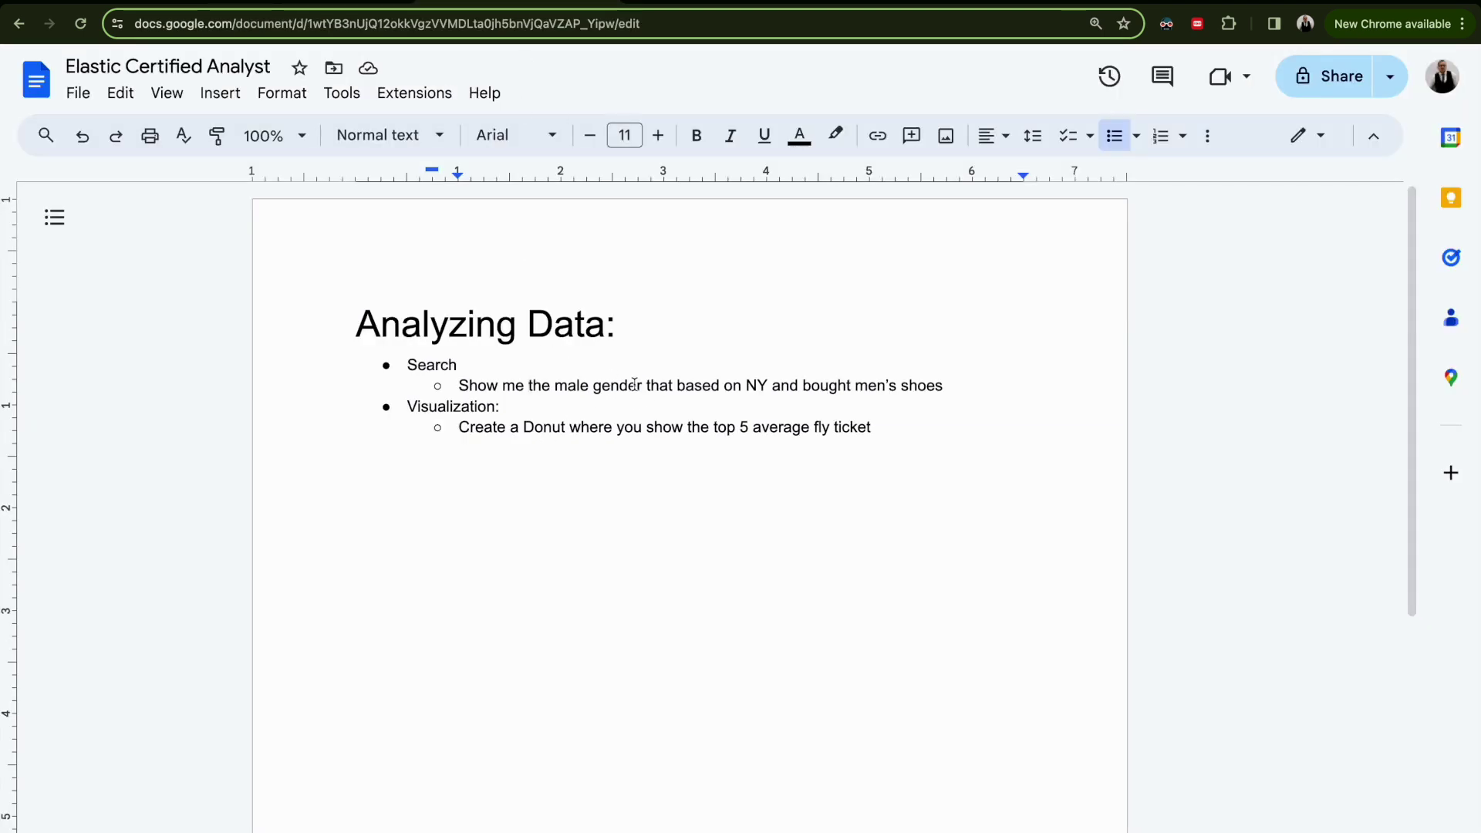
click(155, 4)
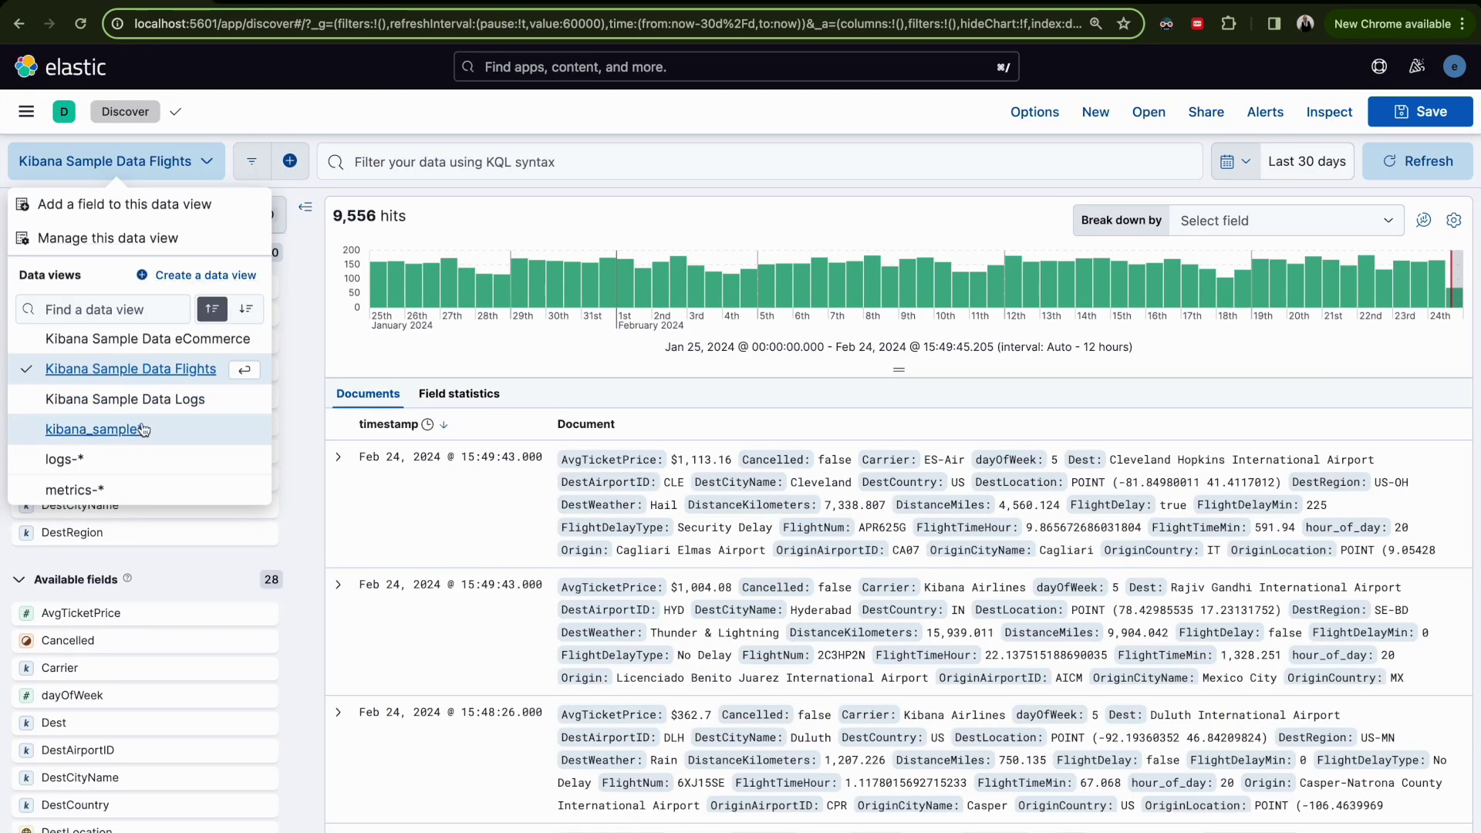
click(164, 347)
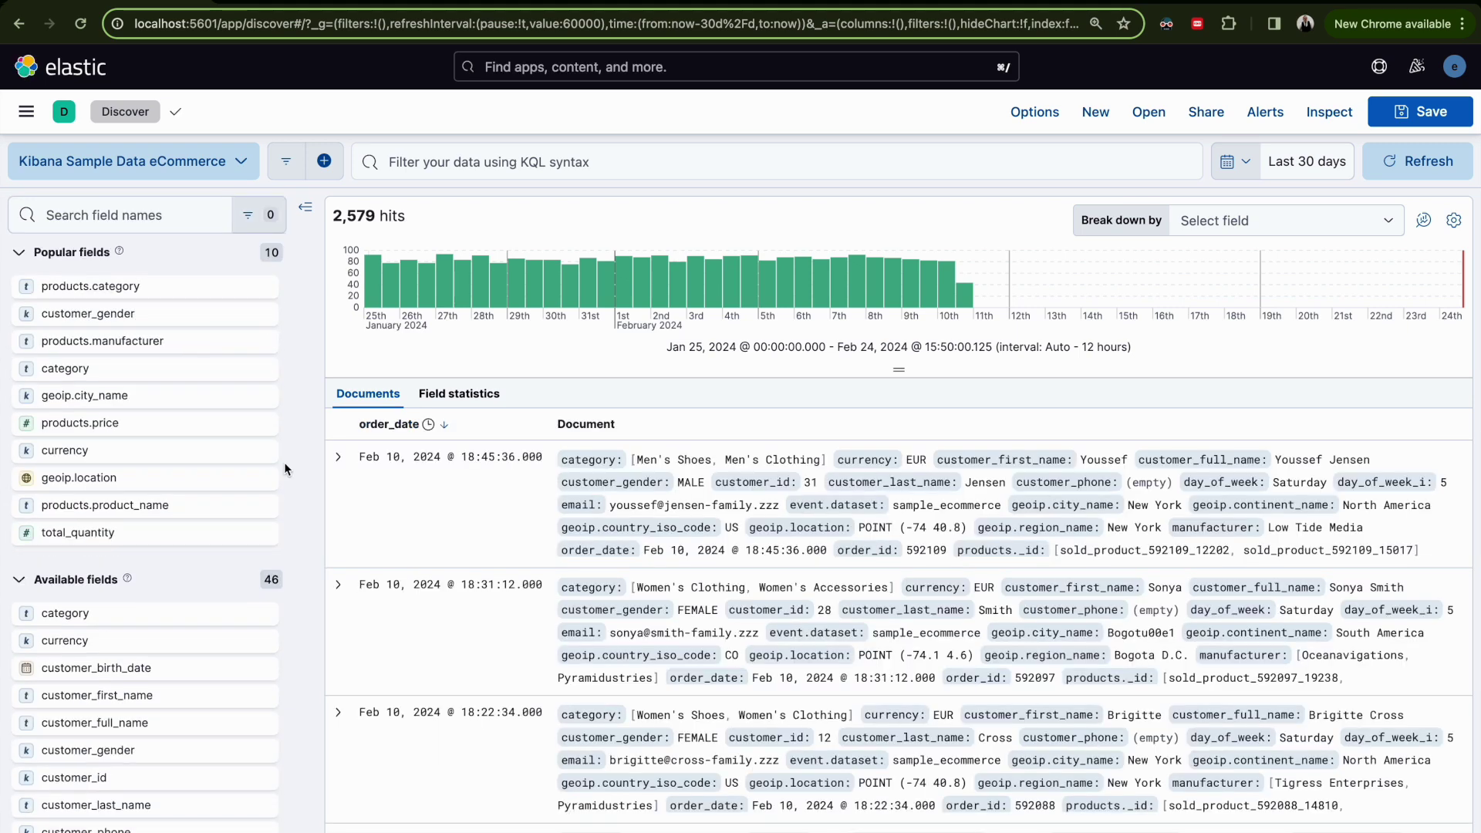
Expand the first eCommerce document and add its customer_gender field as a table column.
click(337, 461)
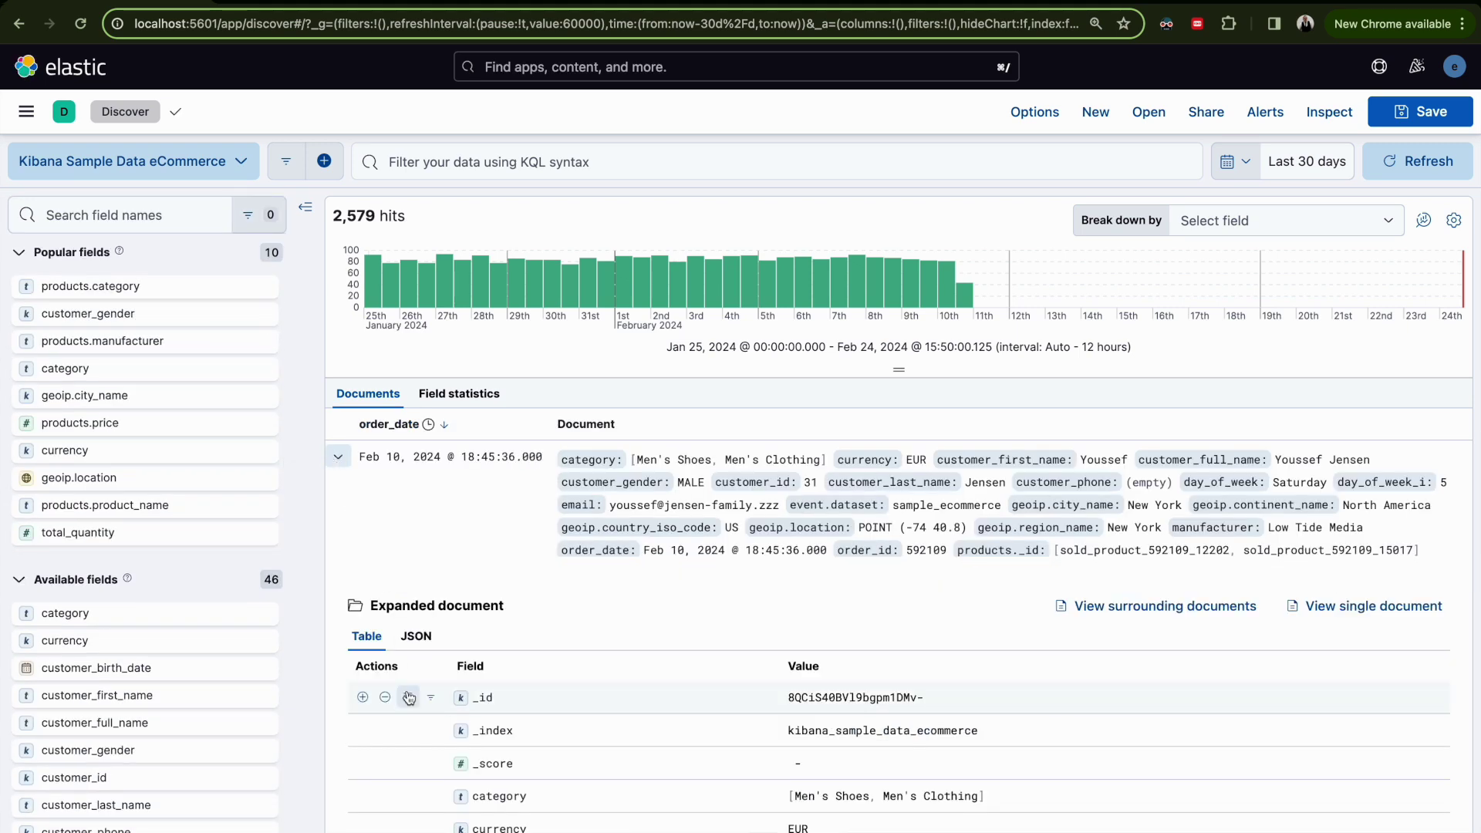
scroll(411, 696, down, 5)
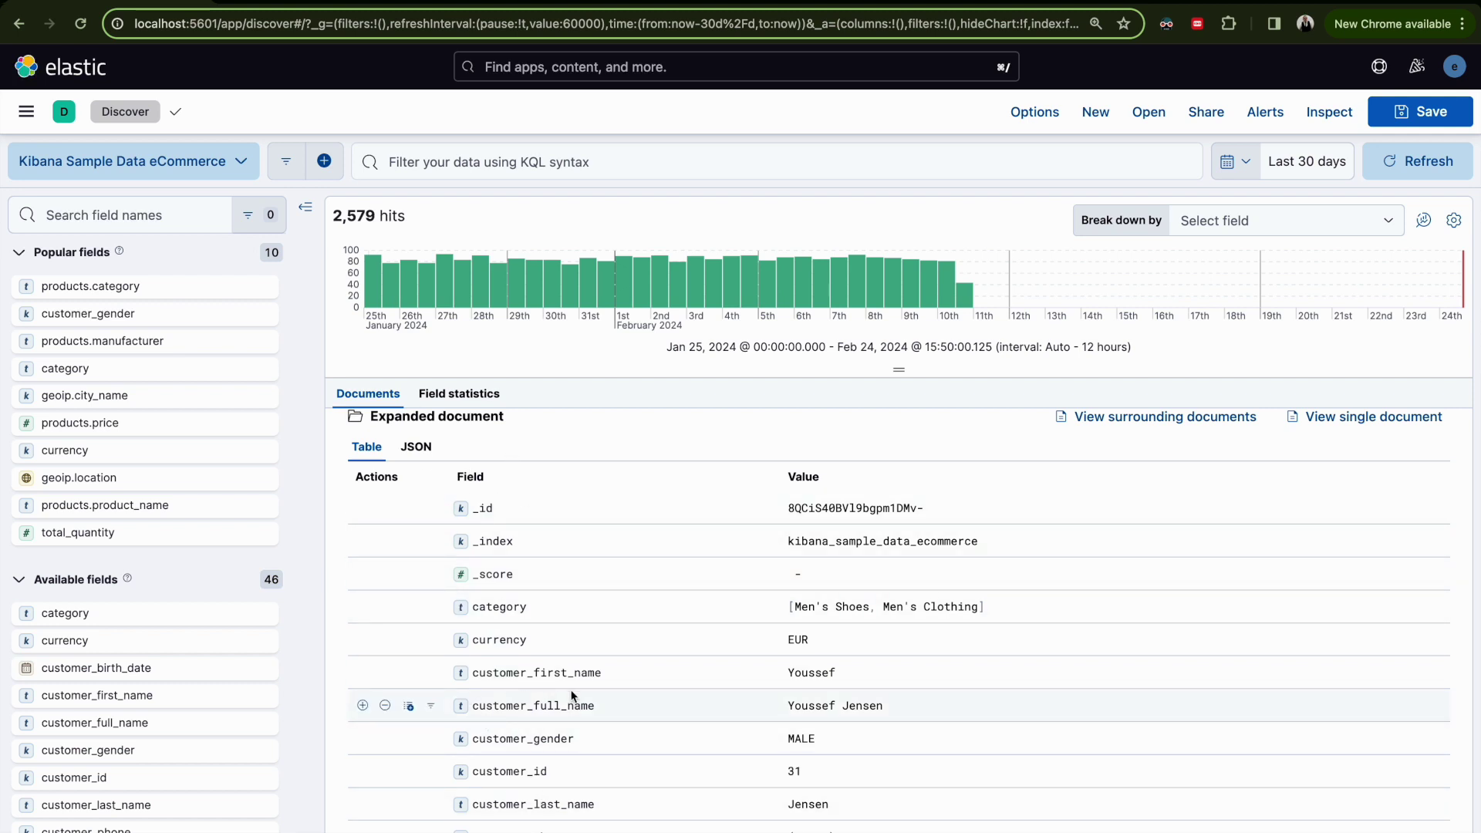
scroll(572, 693, down, 2)
scroll(572, 693, down, 1)
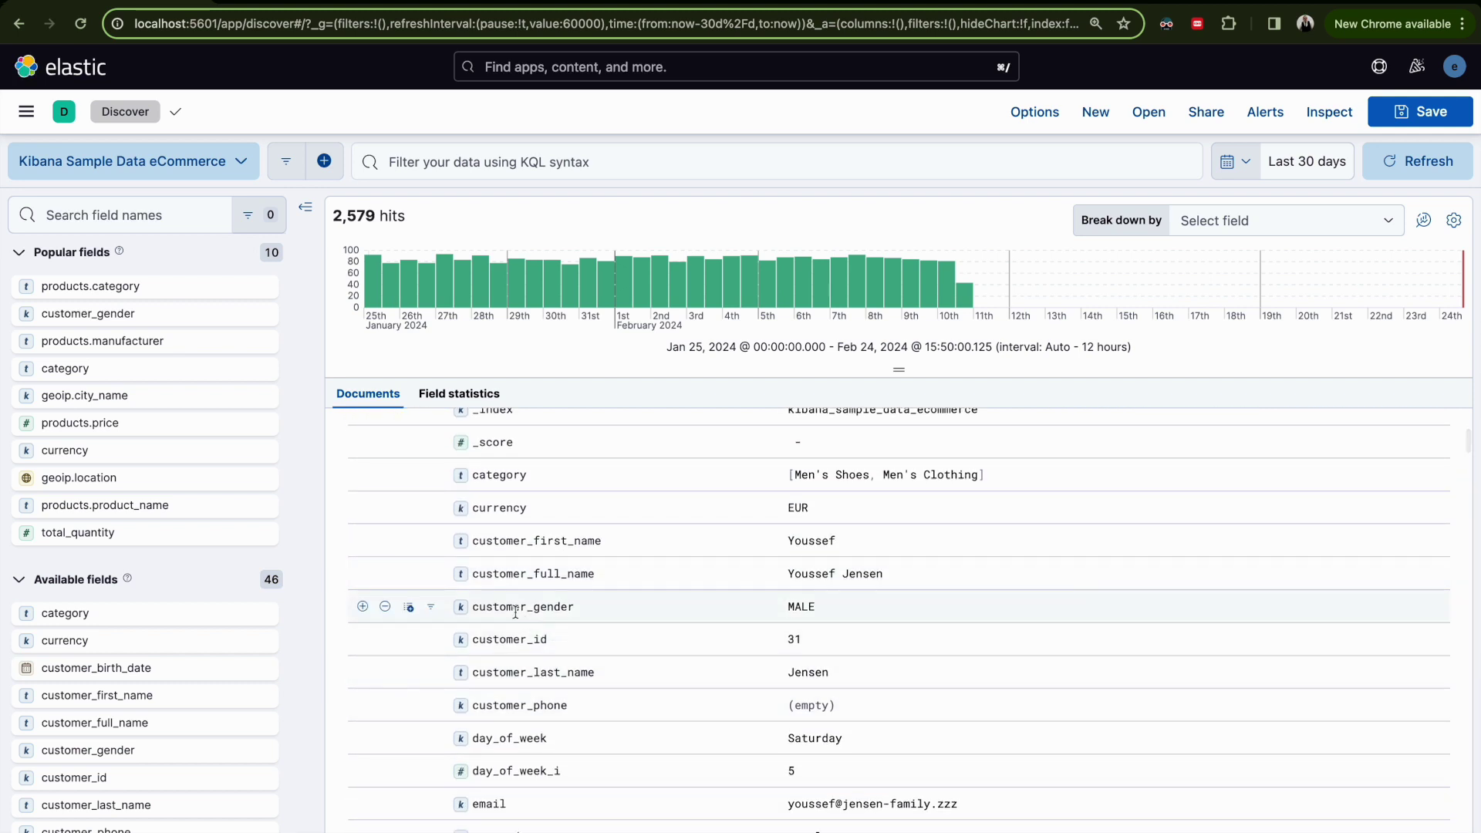
click(409, 606)
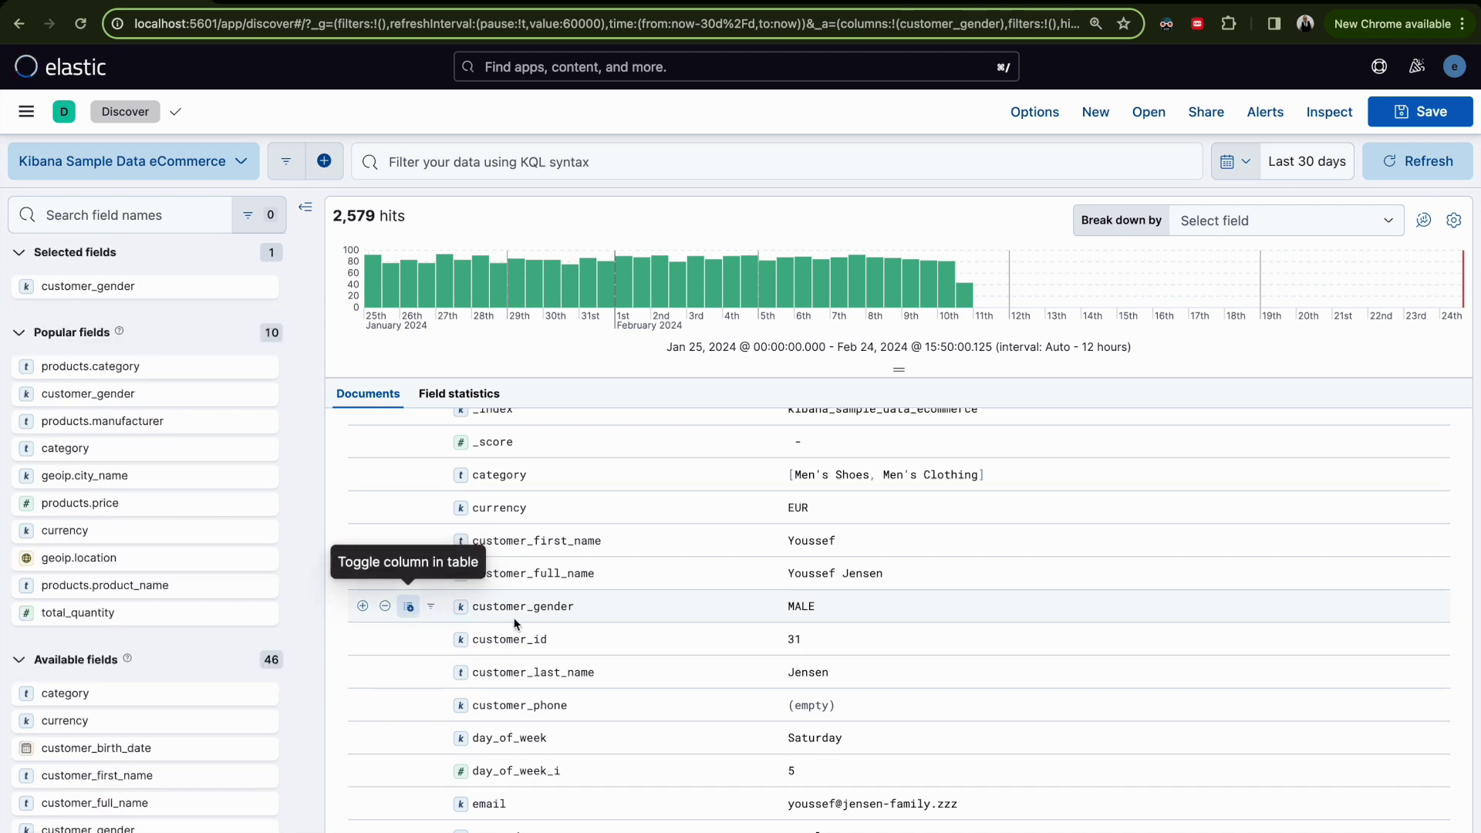
Add the geoip.city_name field from the expanded document as a table column.
scroll(547, 641, down, 2)
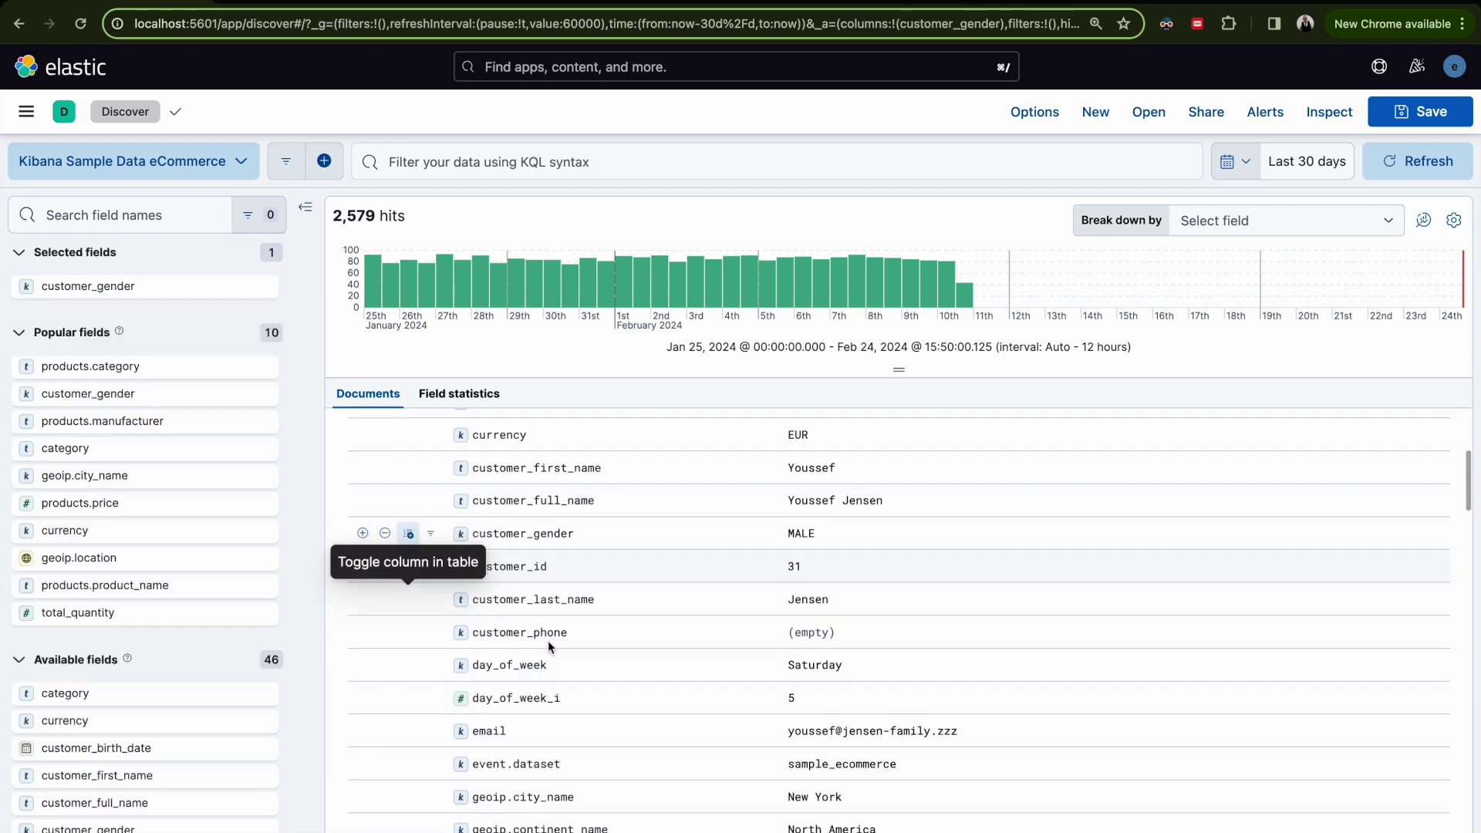
scroll(549, 644, down, 3)
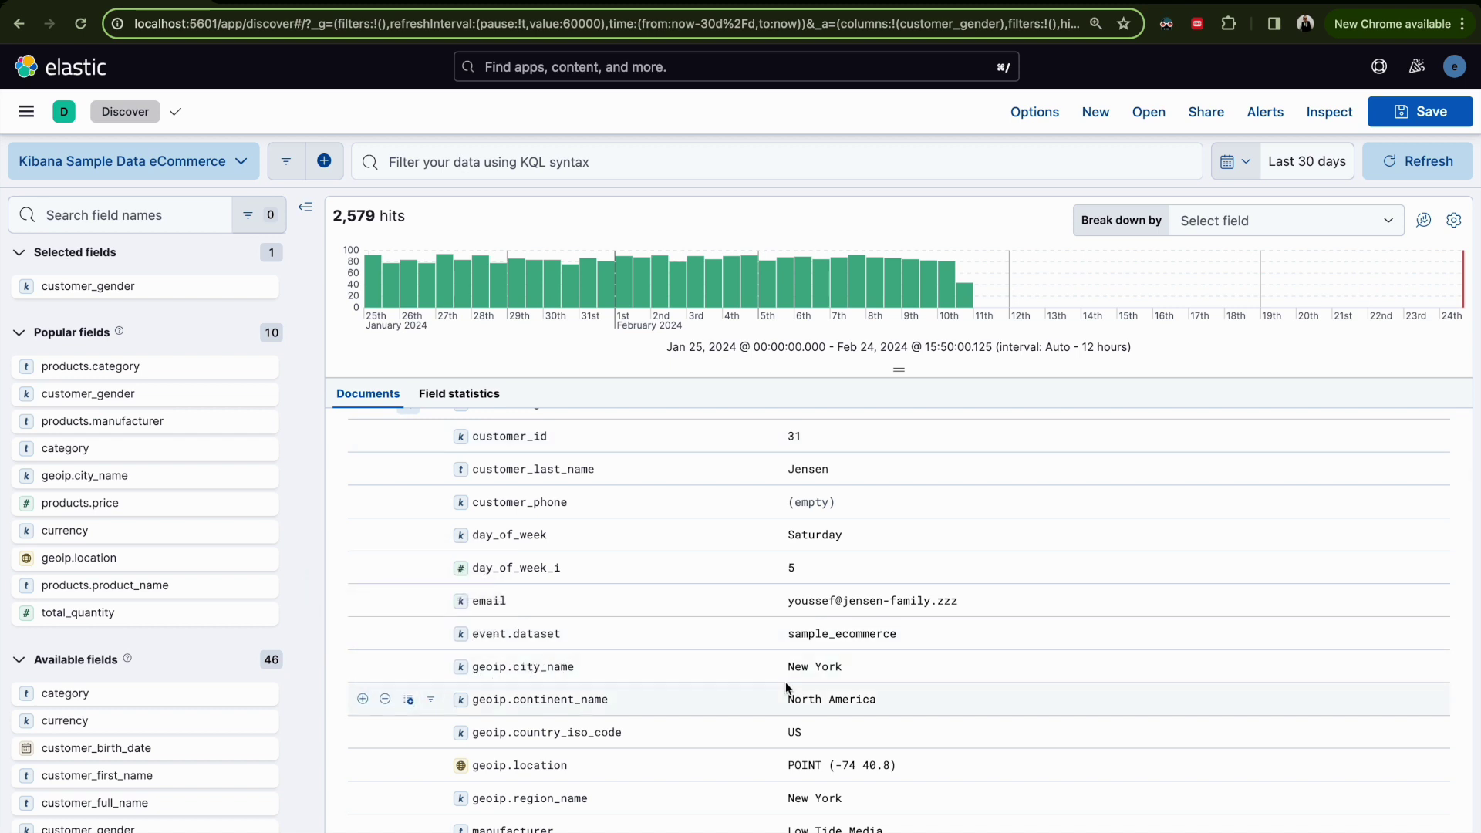
click(410, 669)
Add the products.category field as a table column and collapse the expanded document.
scroll(595, 722, down, 2)
scroll(595, 714, down, 3)
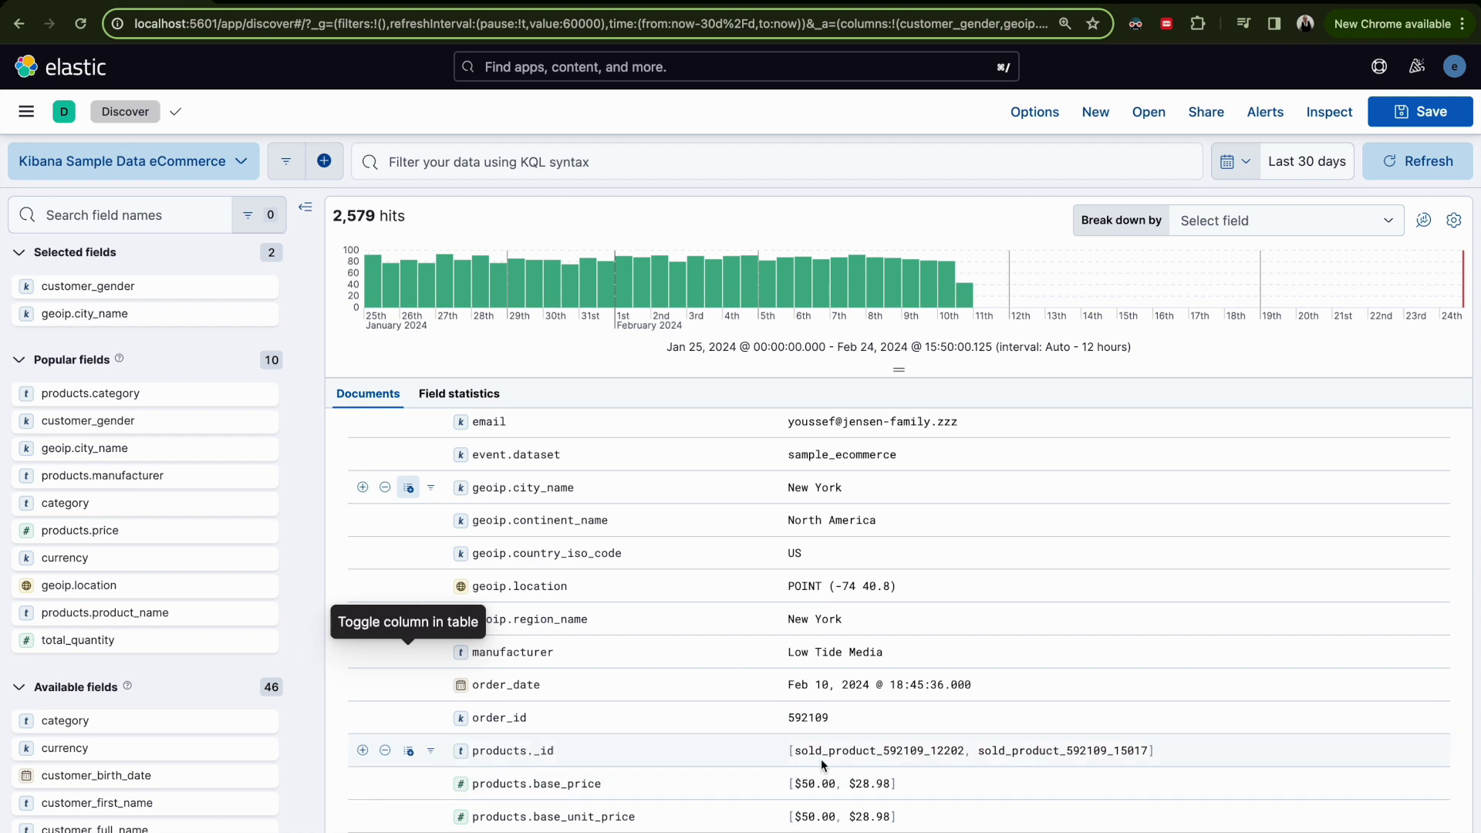
scroll(837, 817, down, 2)
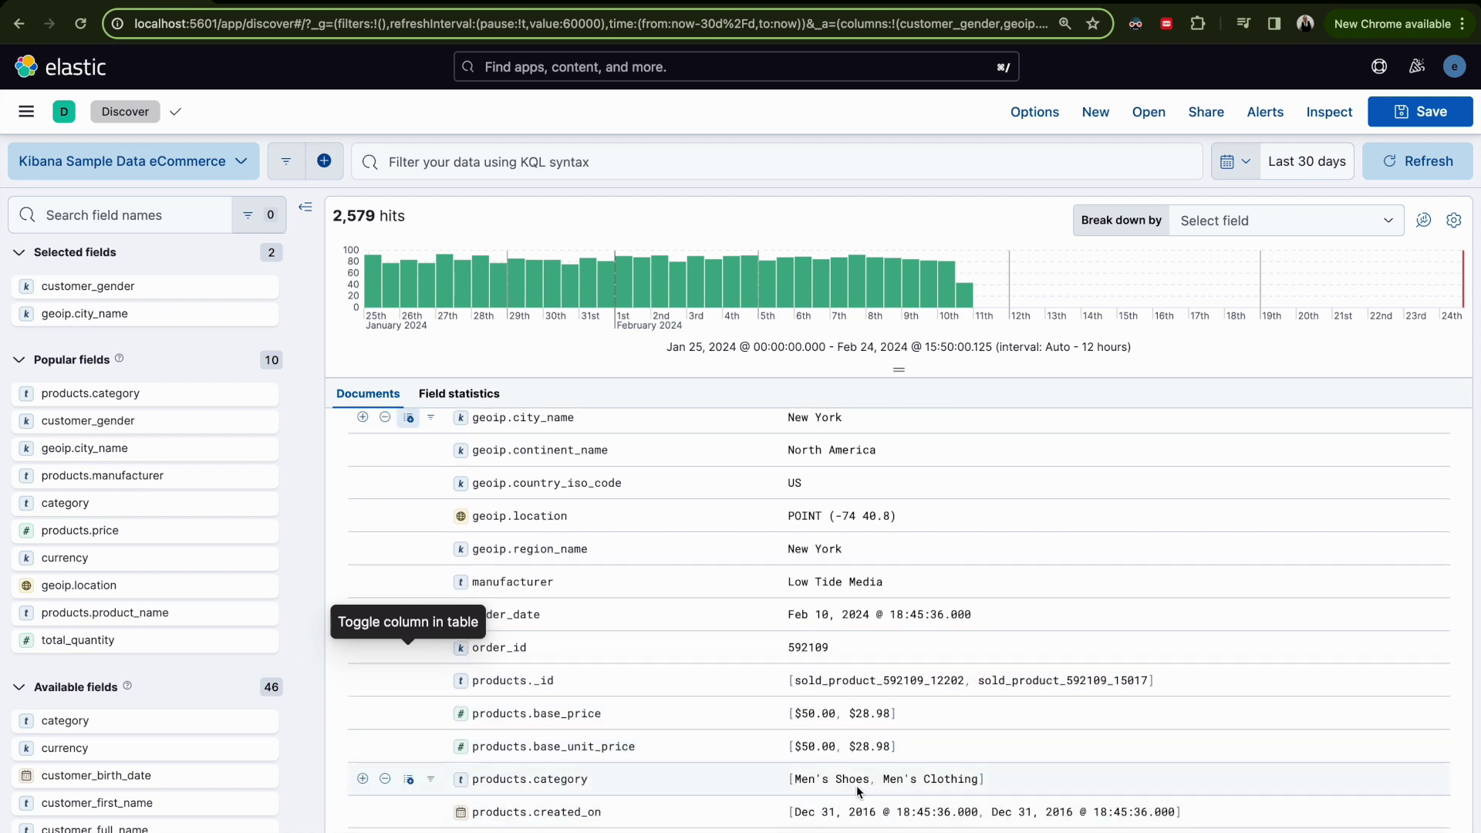
click(409, 779)
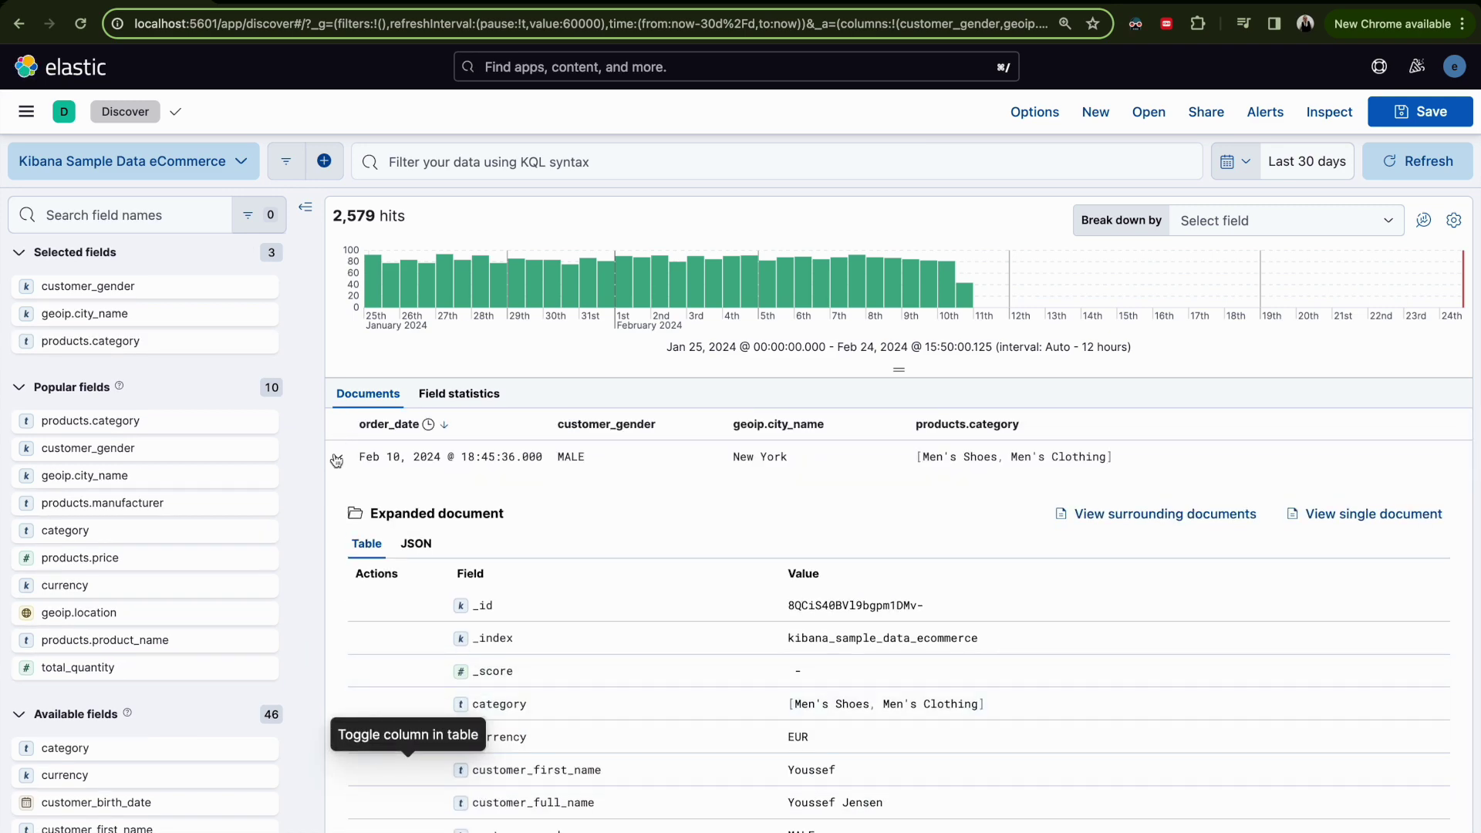
click(338, 456)
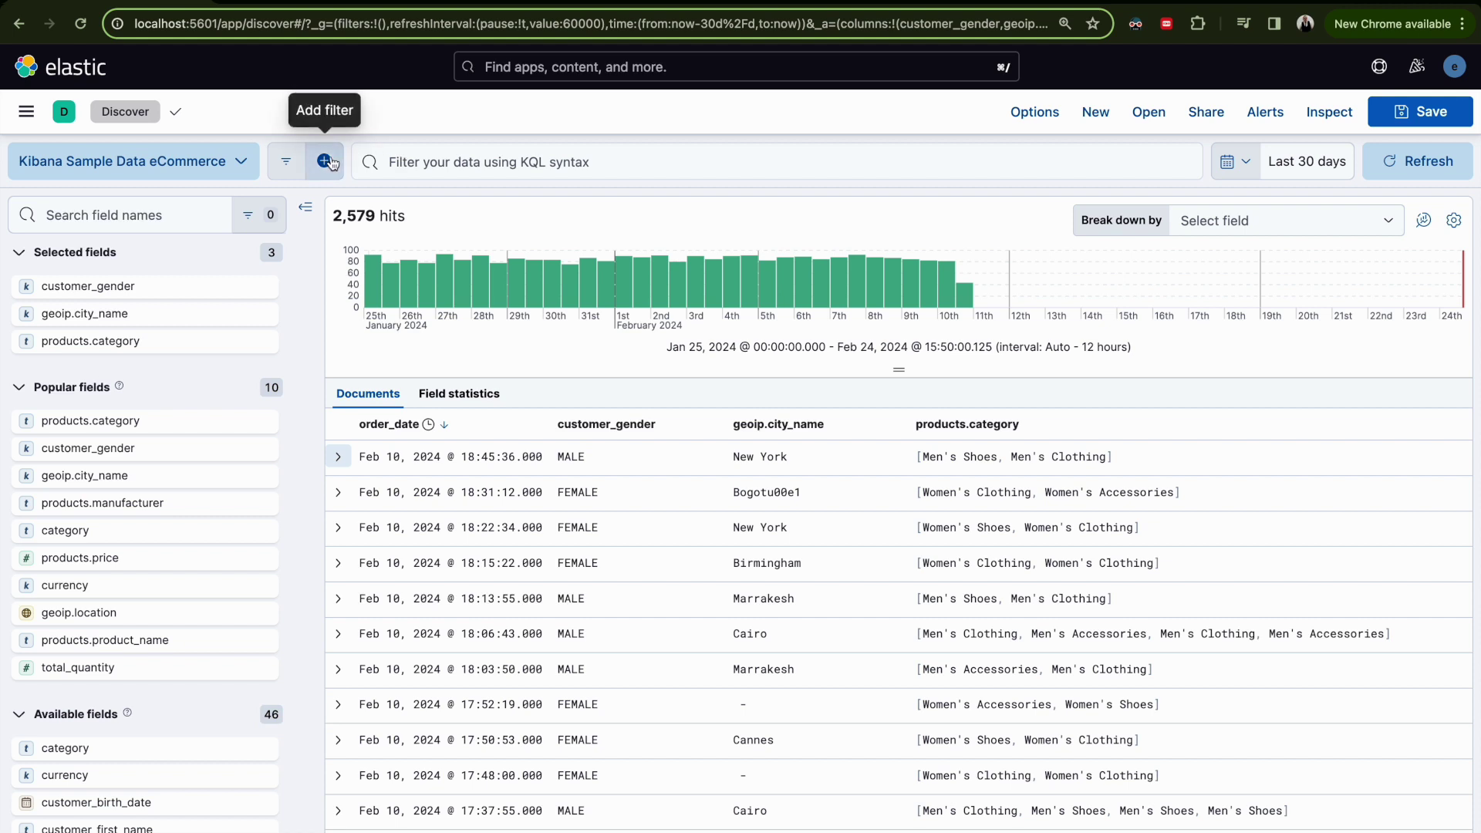
Filter the eCommerce documents with the KQL query customer_gender : "MALE".
click(428, 162)
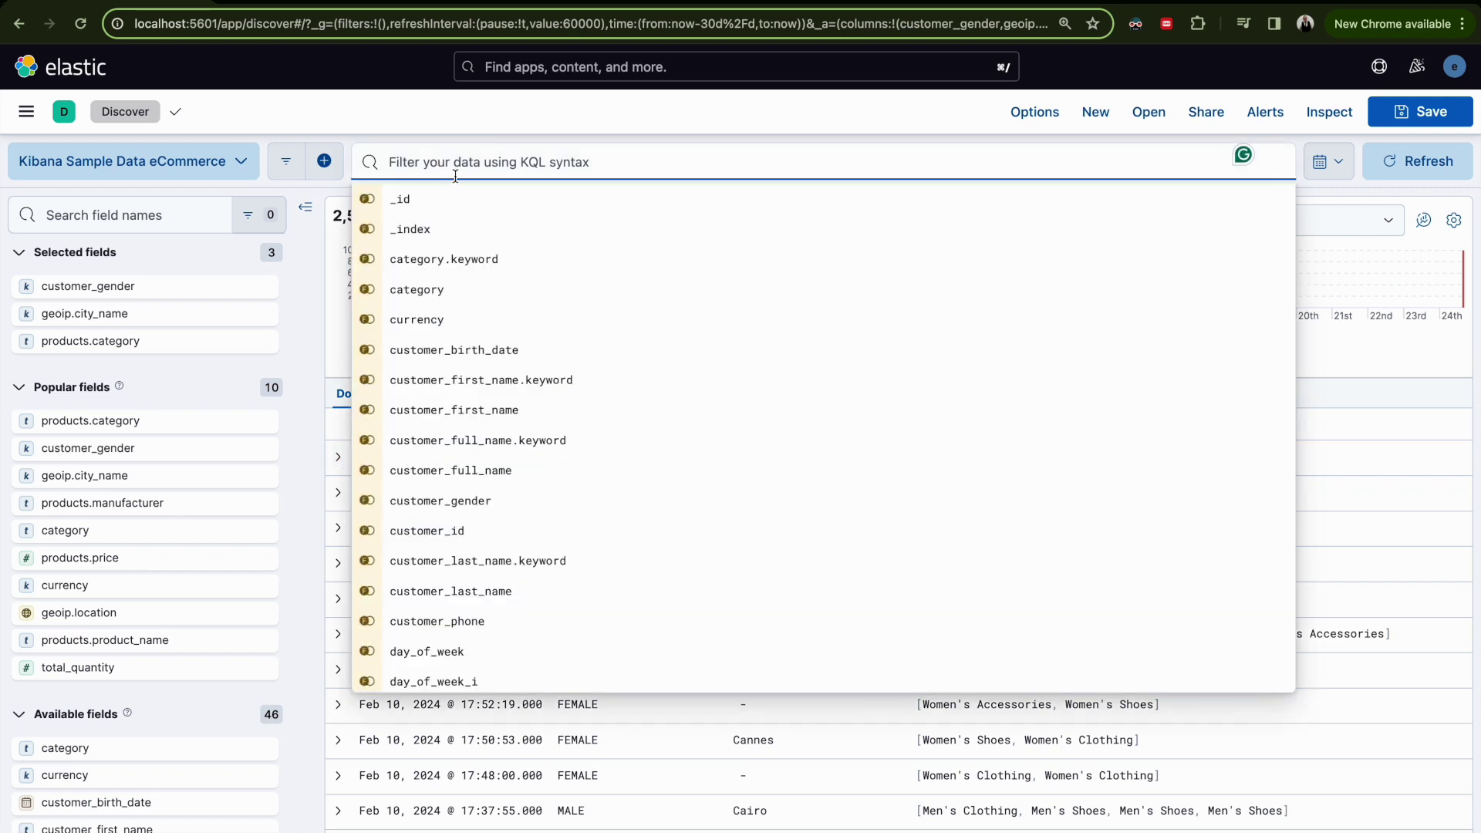
click(475, 117)
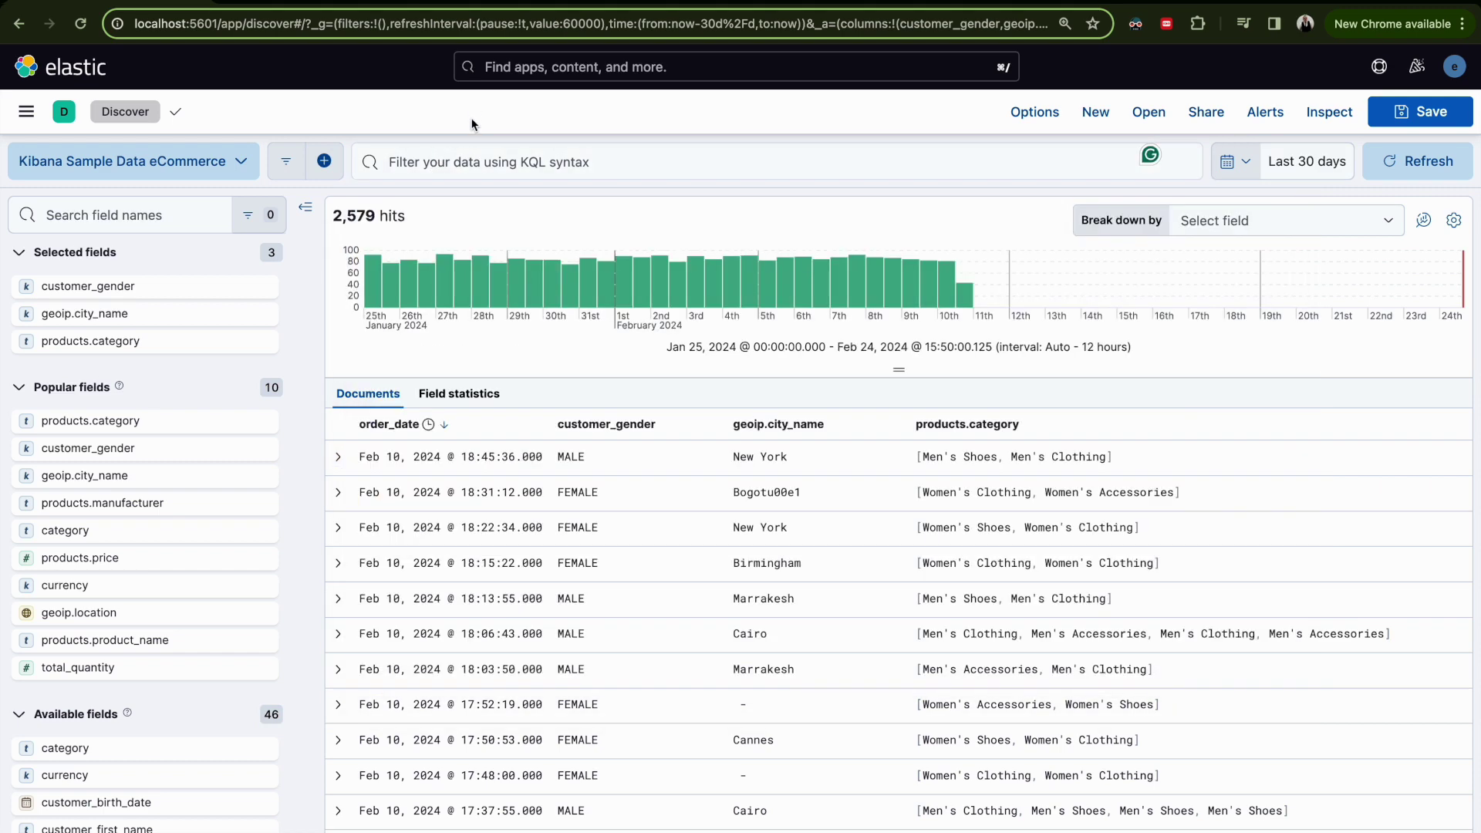
click(484, 166)
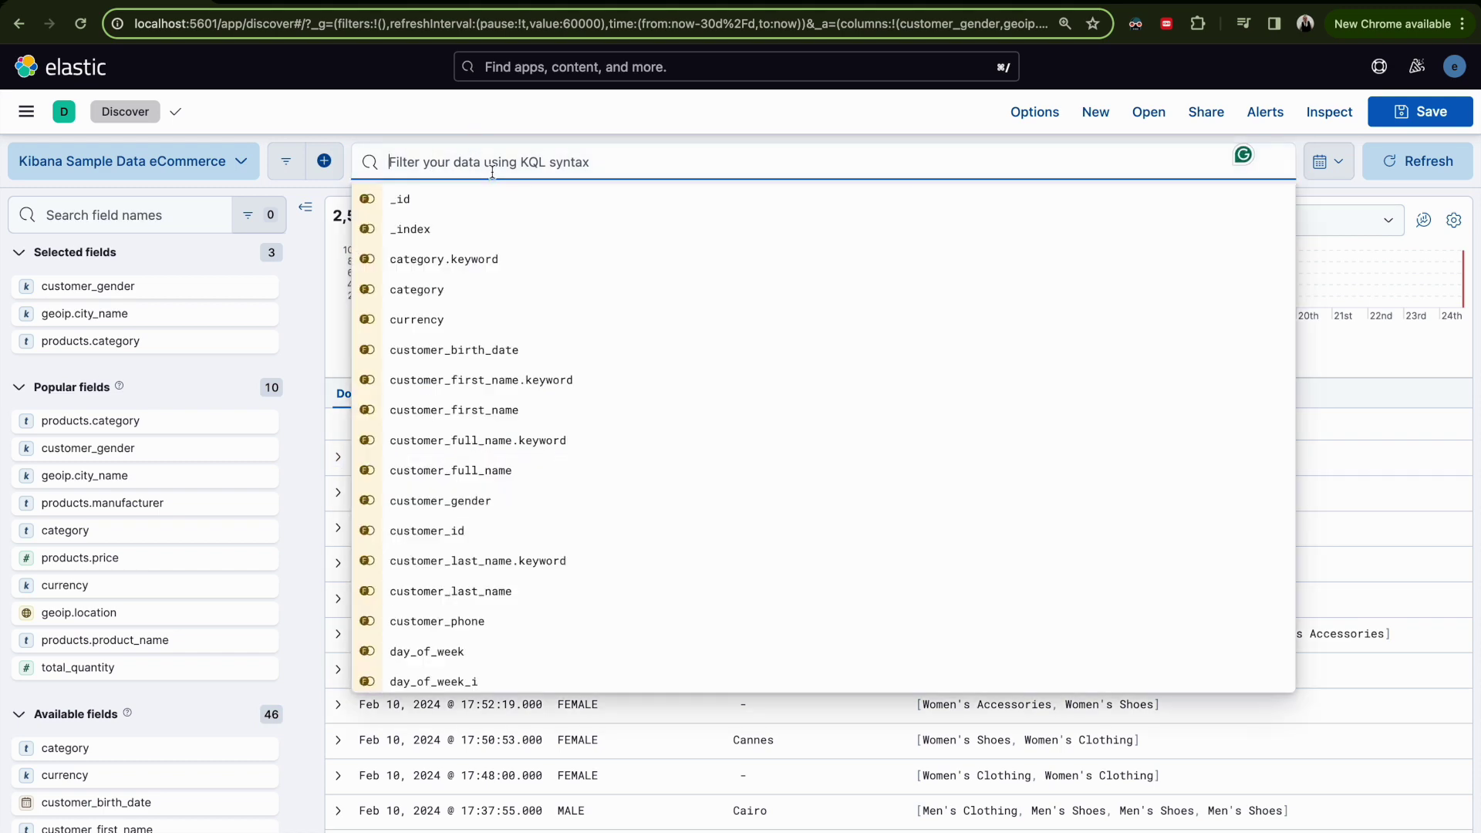
text(custer)
key(BackSpace)
key(BackSpace)
text(omer)
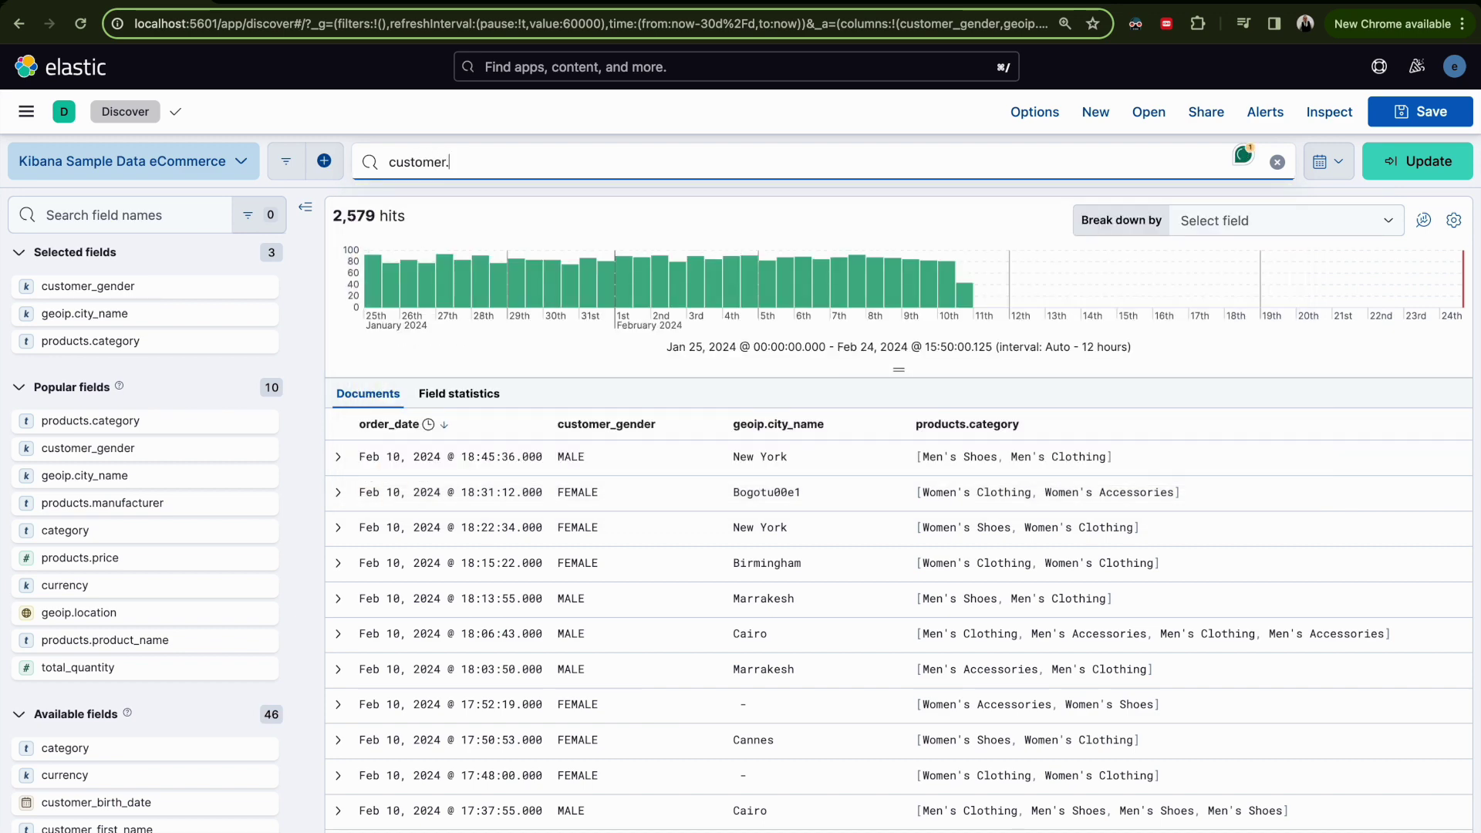
text(_)
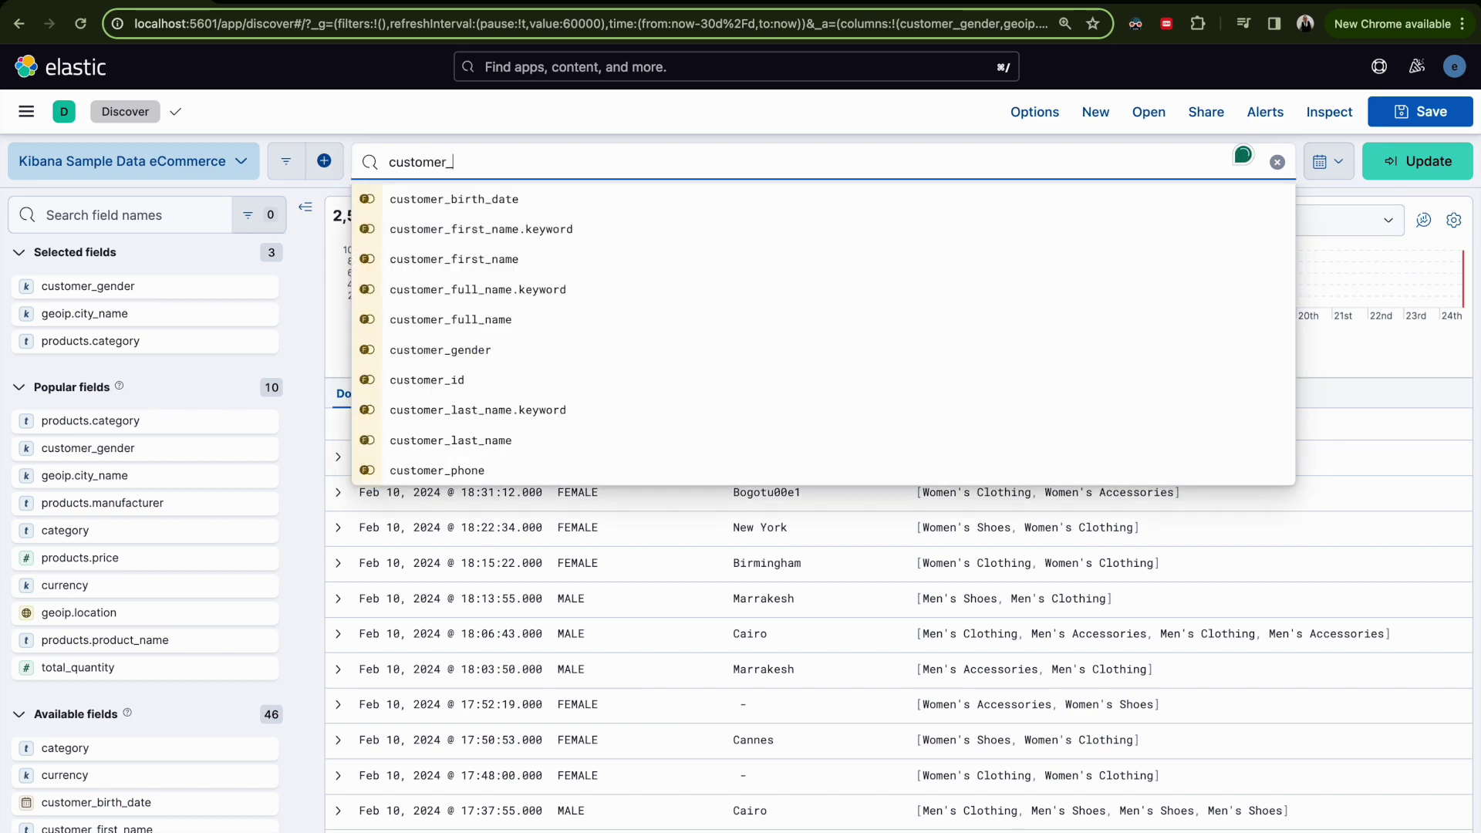
text(gen)
click(462, 199)
click(415, 225)
click(414, 229)
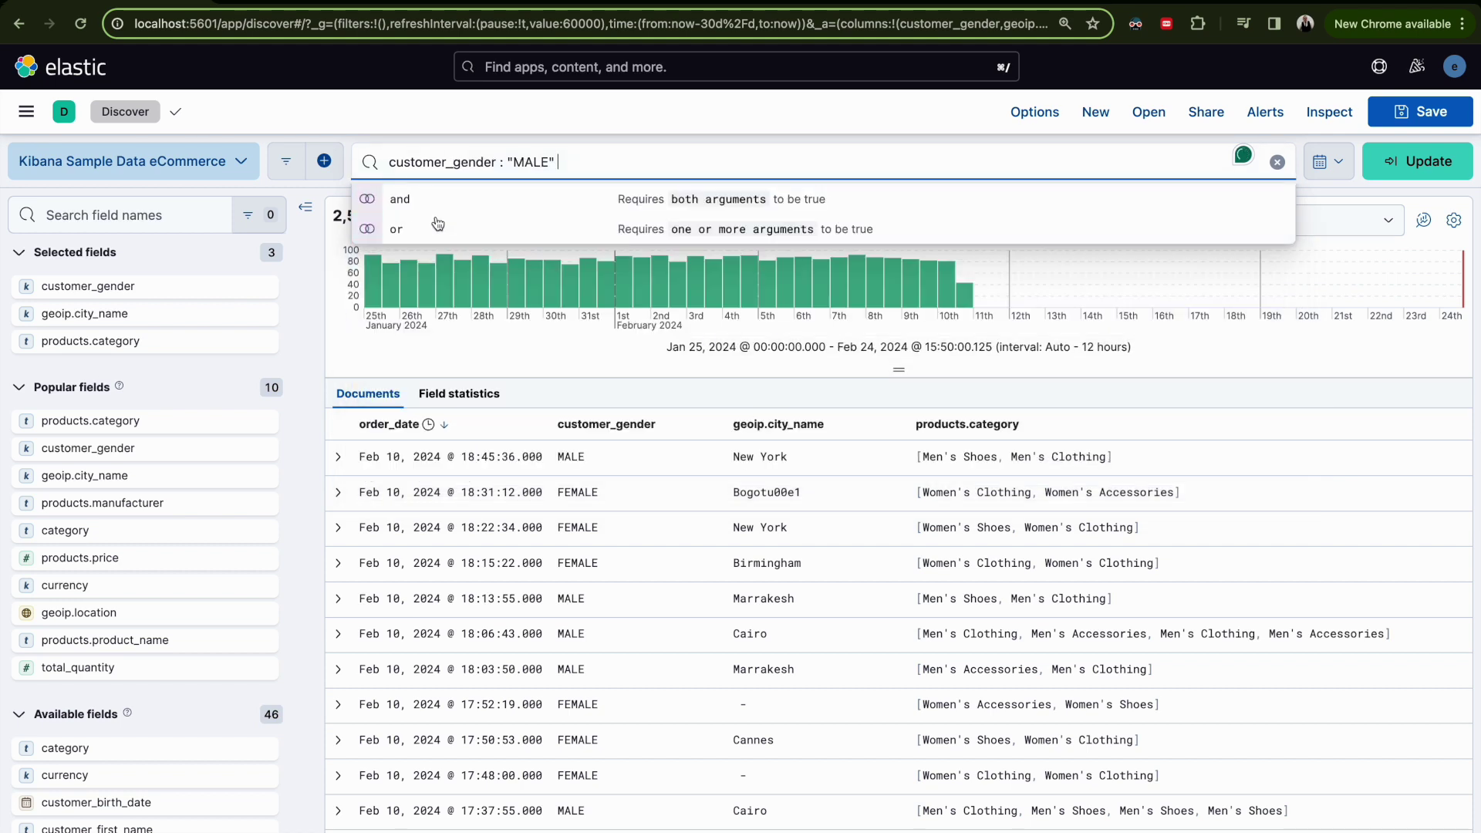
click(819, 127)
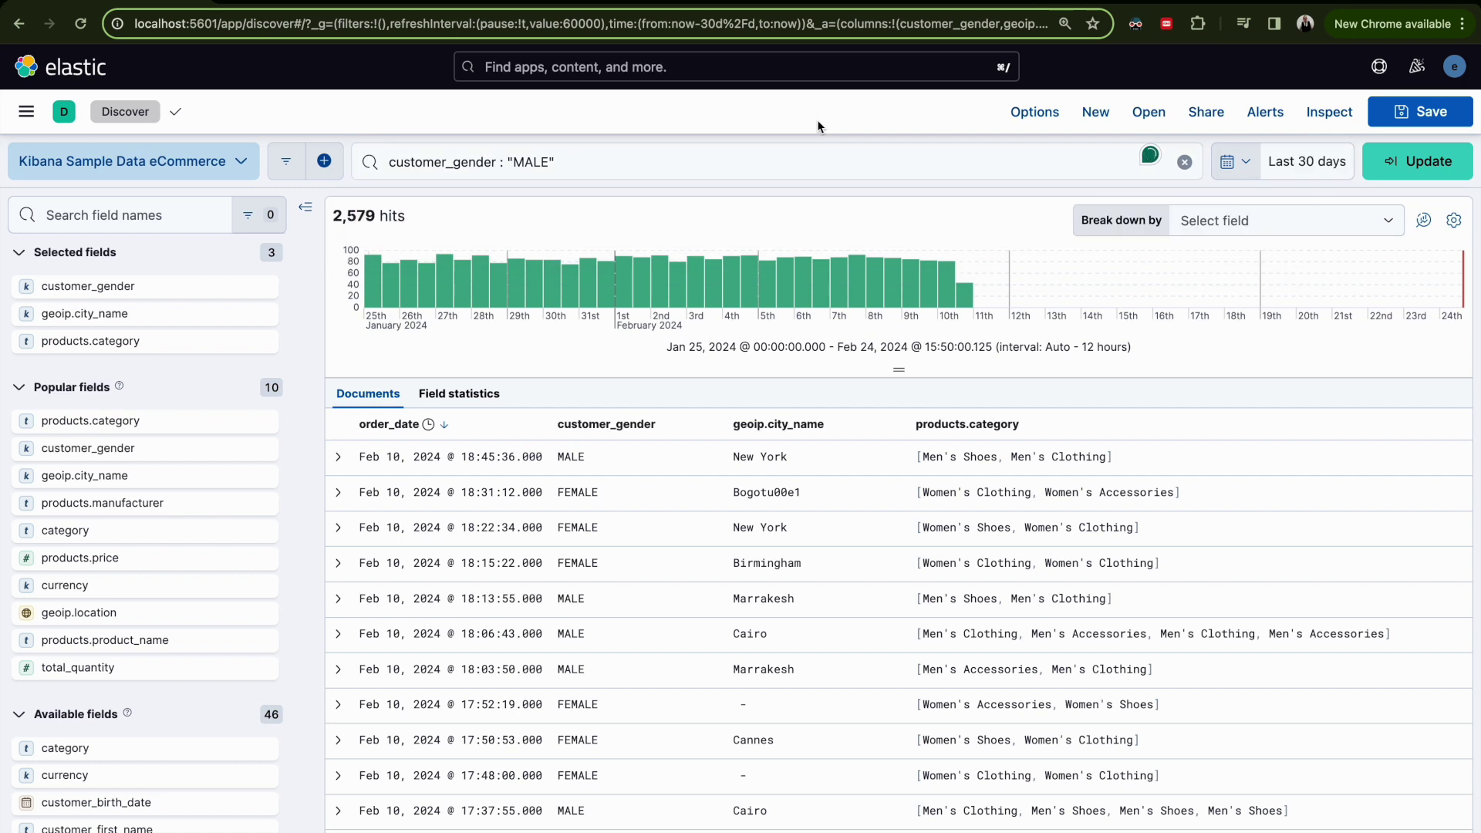
click(1418, 161)
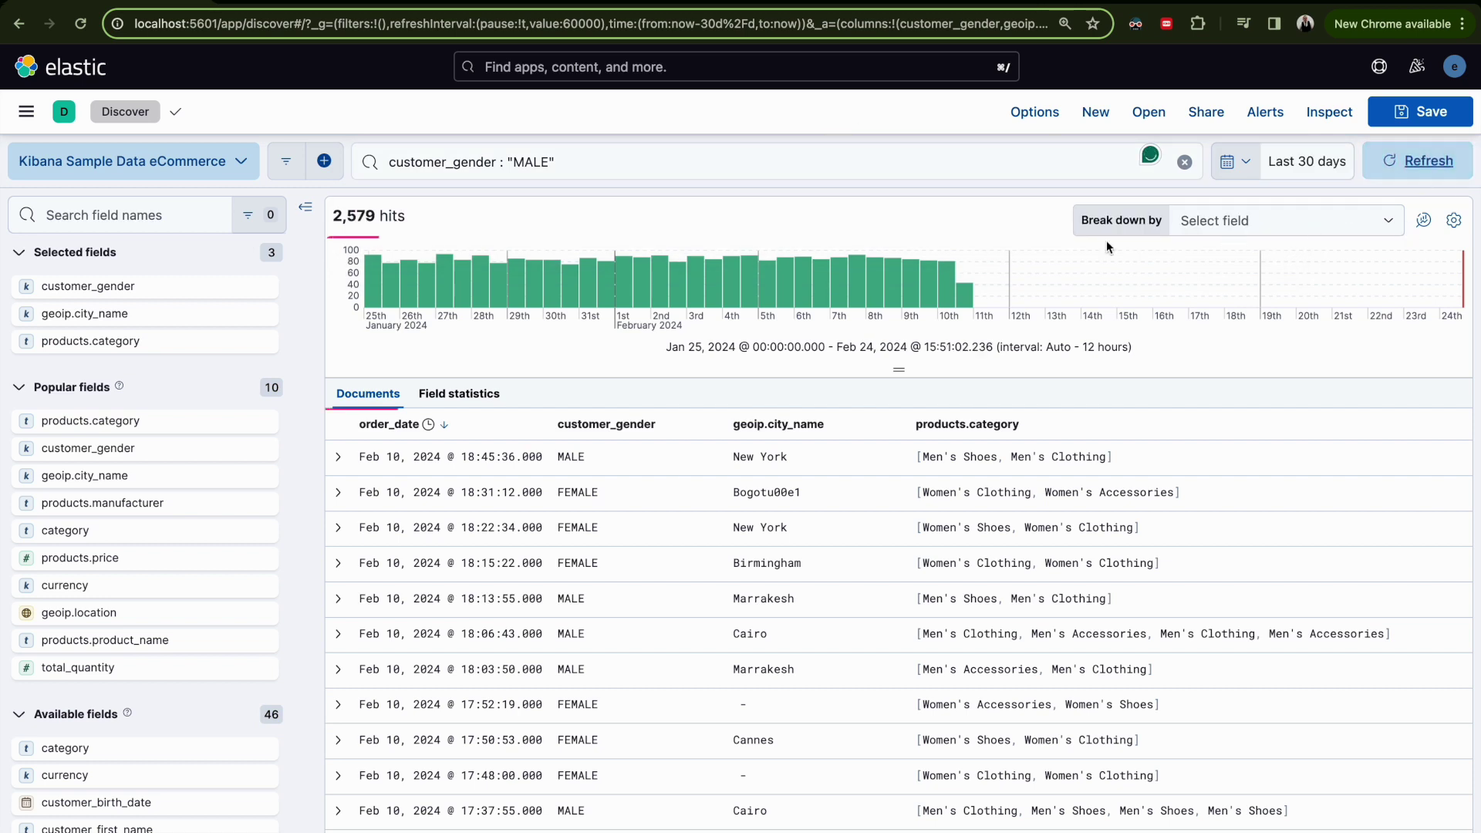
Clear the customer gender KQL query and update the results.
triple_click(572, 156)
key(BackSpace)
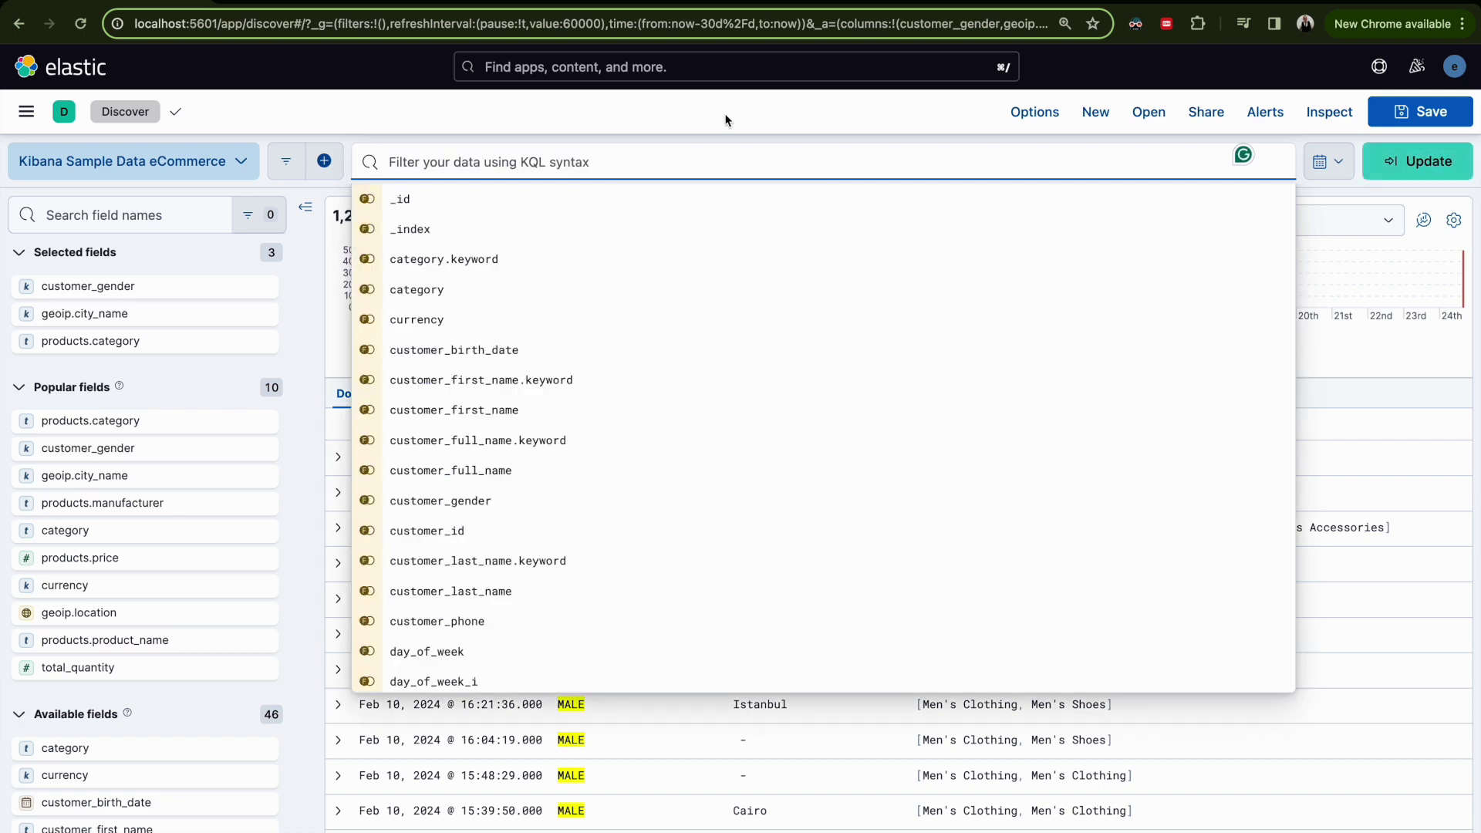
click(1418, 161)
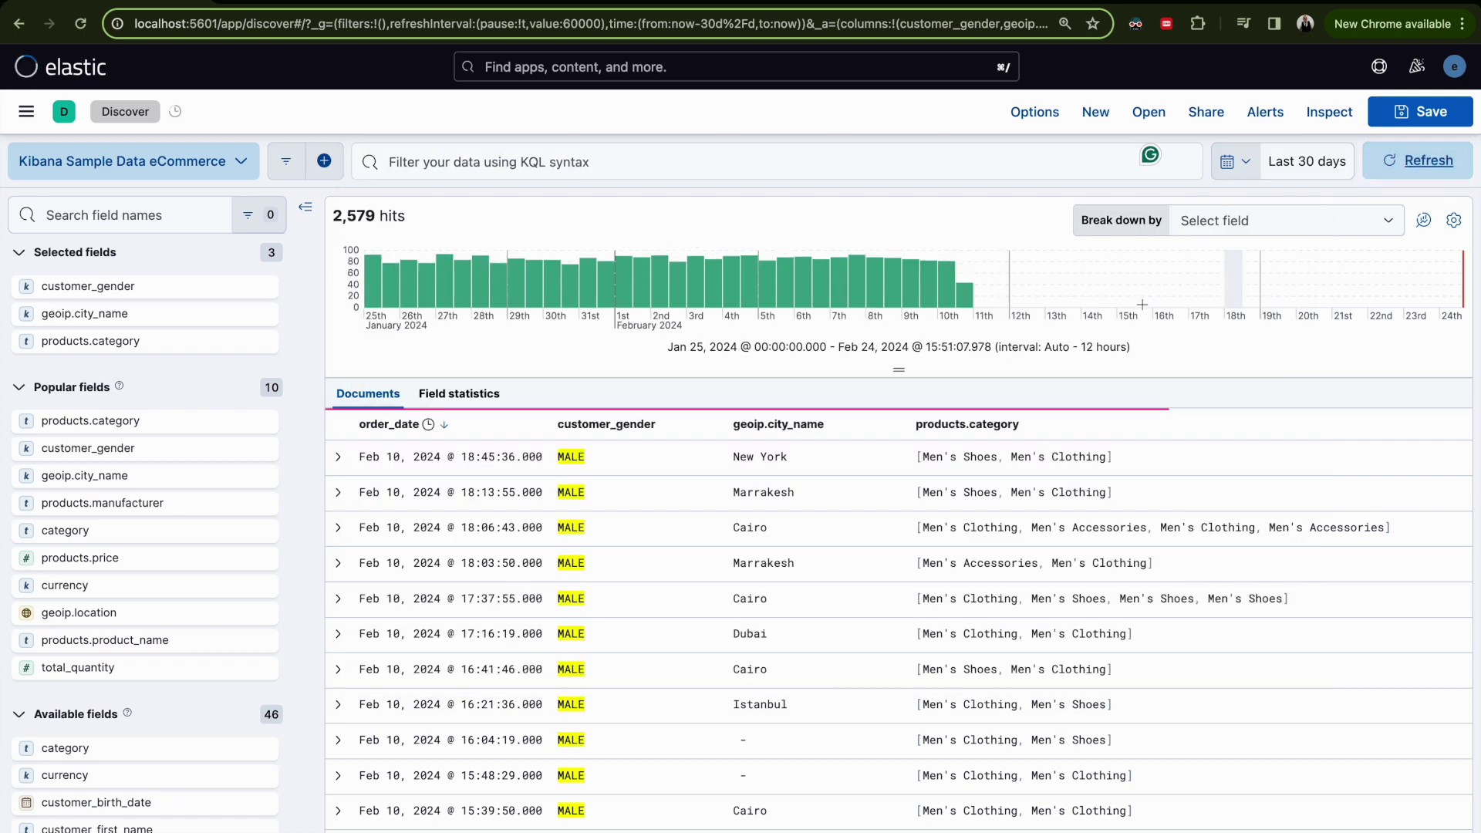
Add a filter where customer_gender is MALE and remove it again.
click(327, 178)
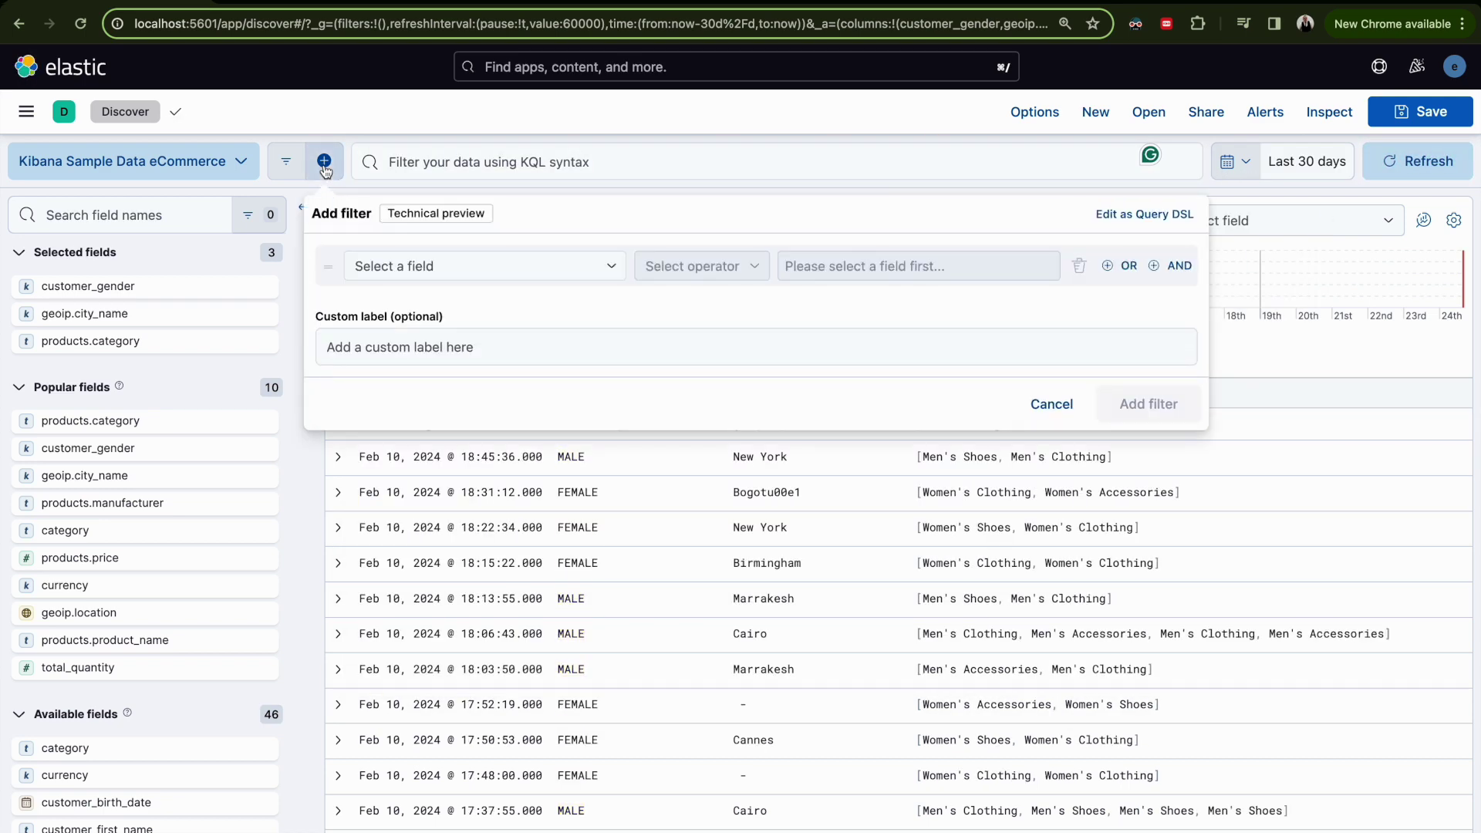
click(444, 275)
text(cust)
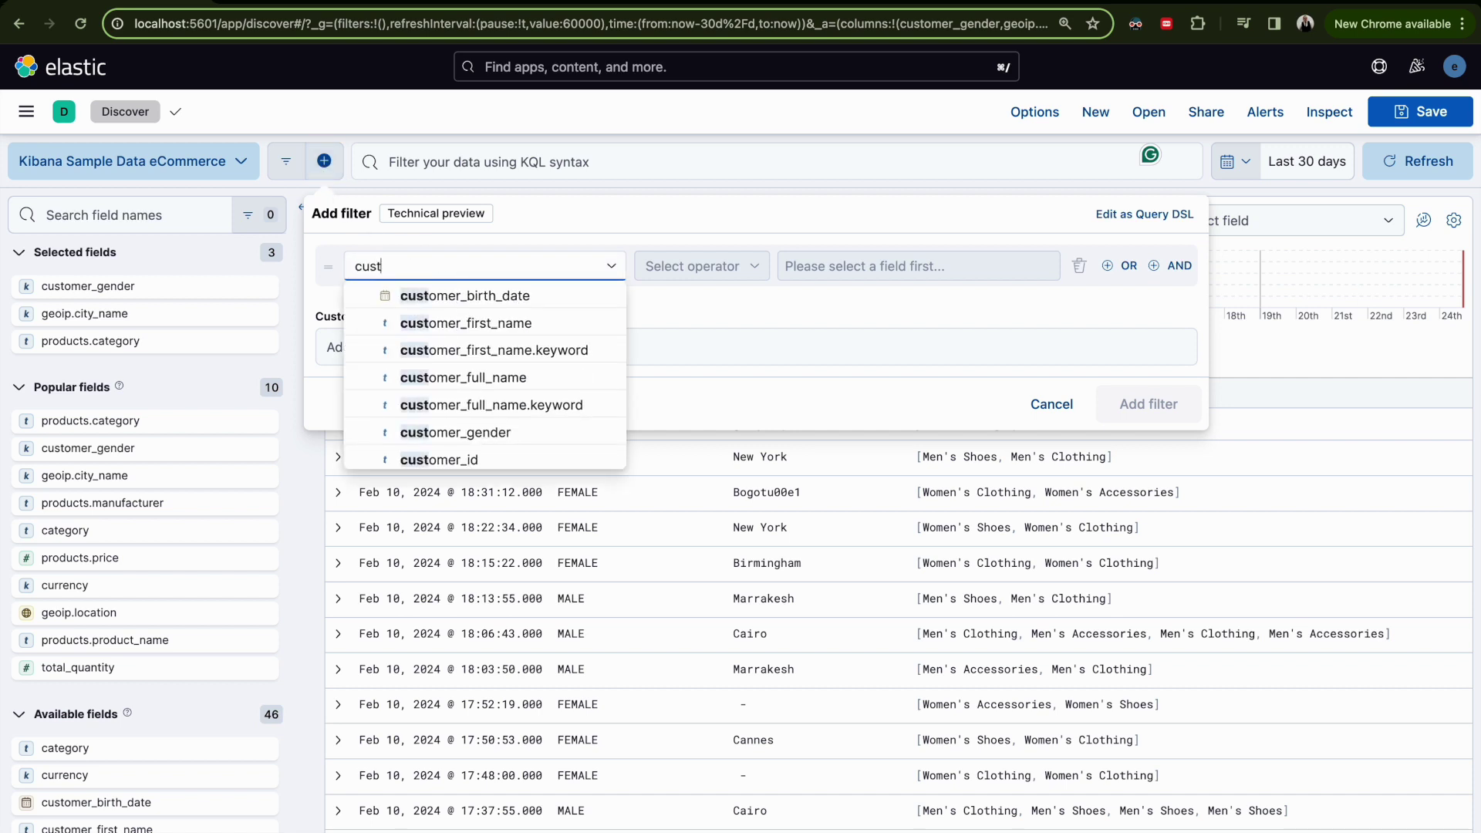
text(omer_gen)
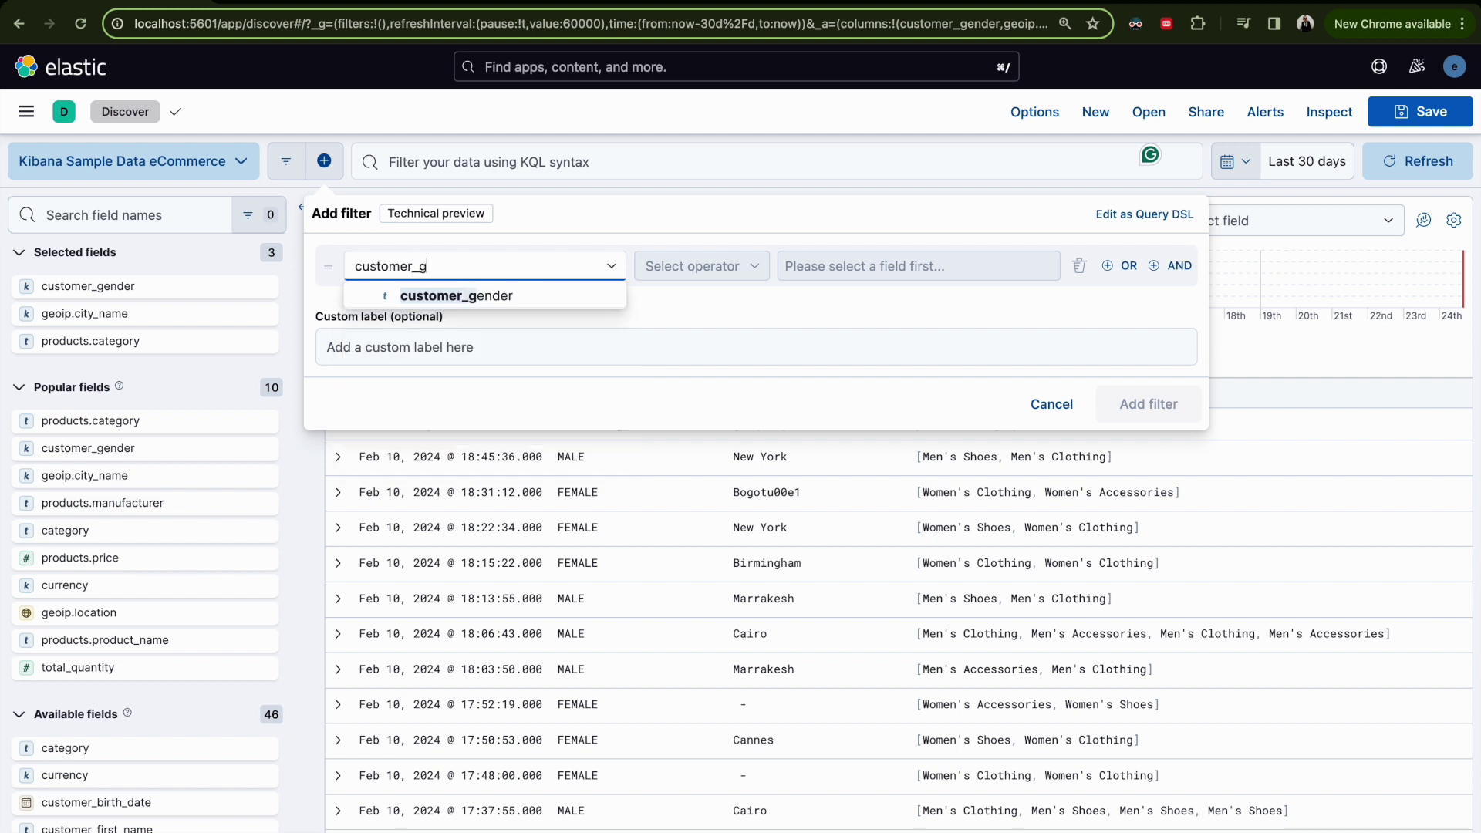
click(484, 293)
click(723, 272)
click(733, 294)
click(813, 275)
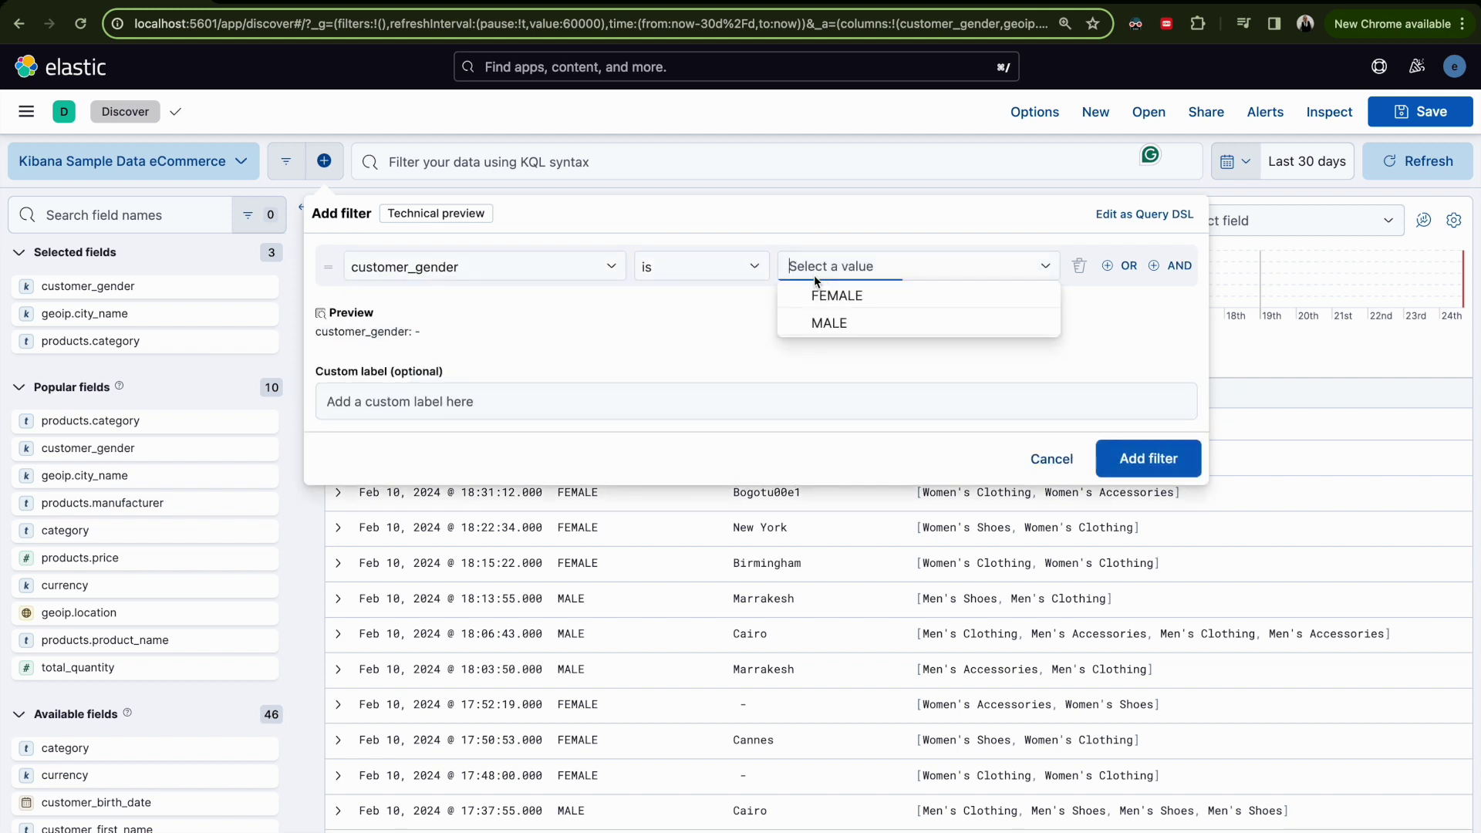
click(834, 324)
click(1142, 462)
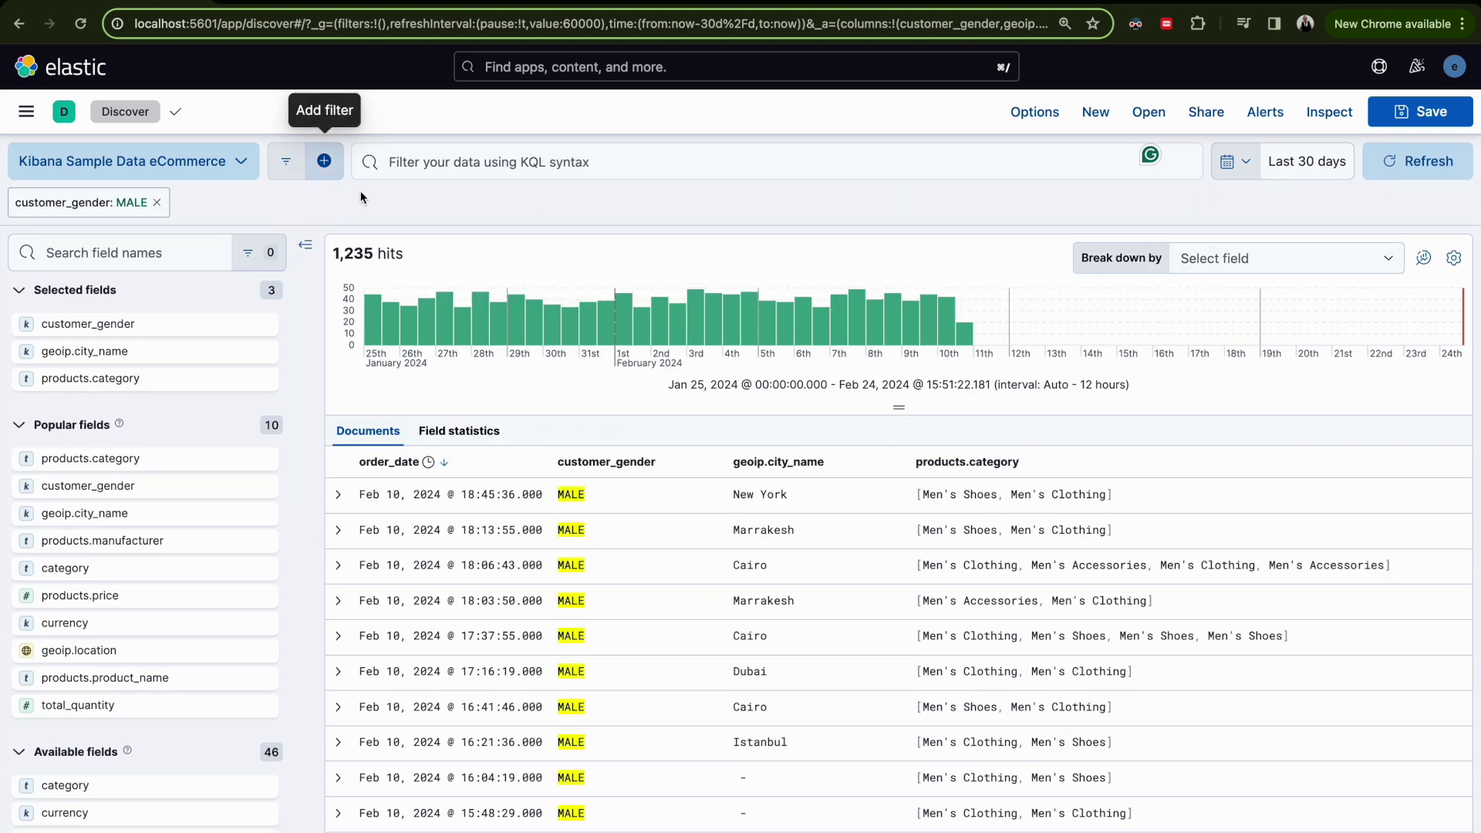
click(158, 204)
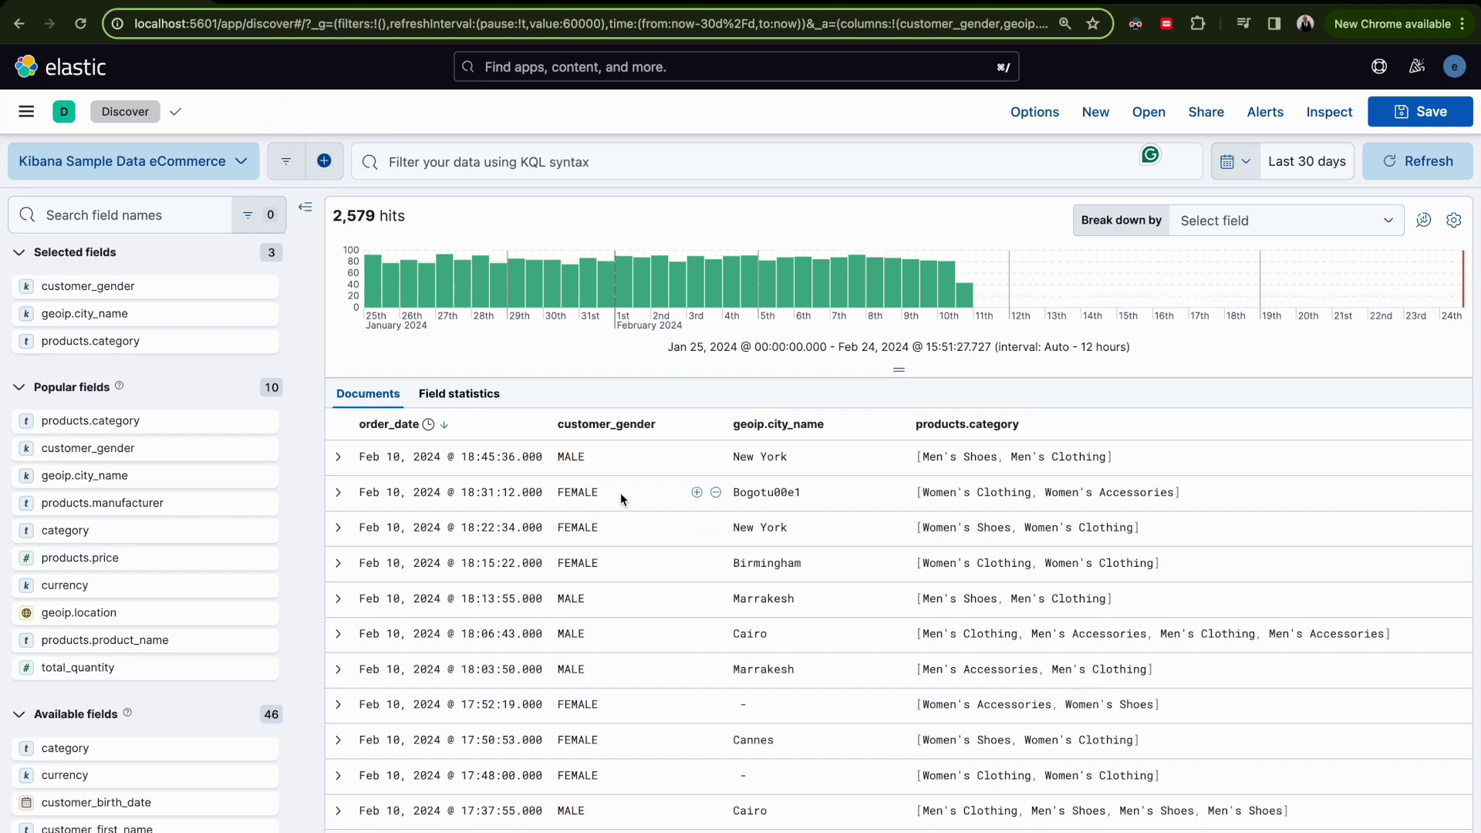
Filter the documents for gender MALE and city New York directly from the values in the first table row.
click(697, 457)
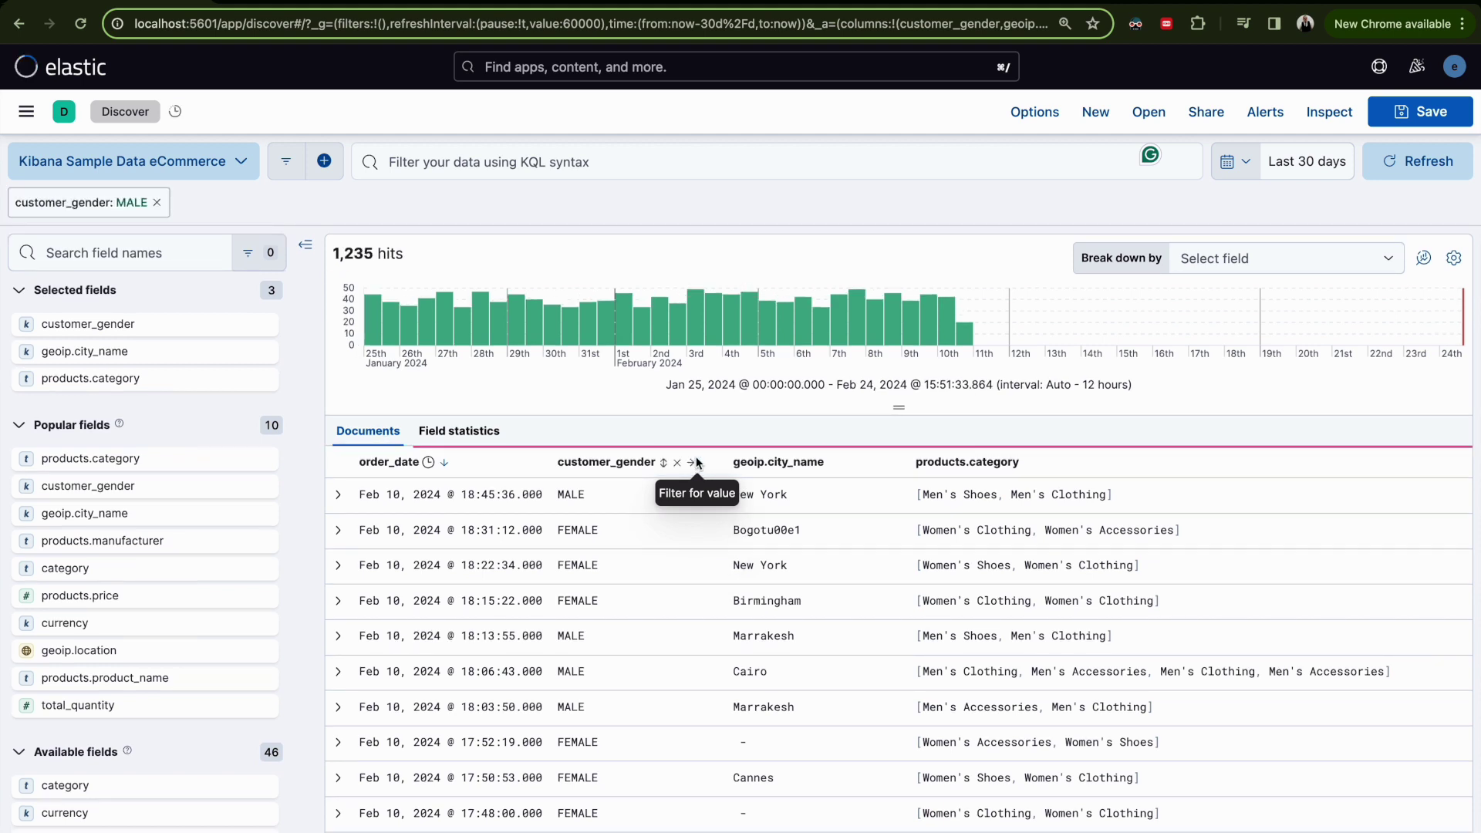
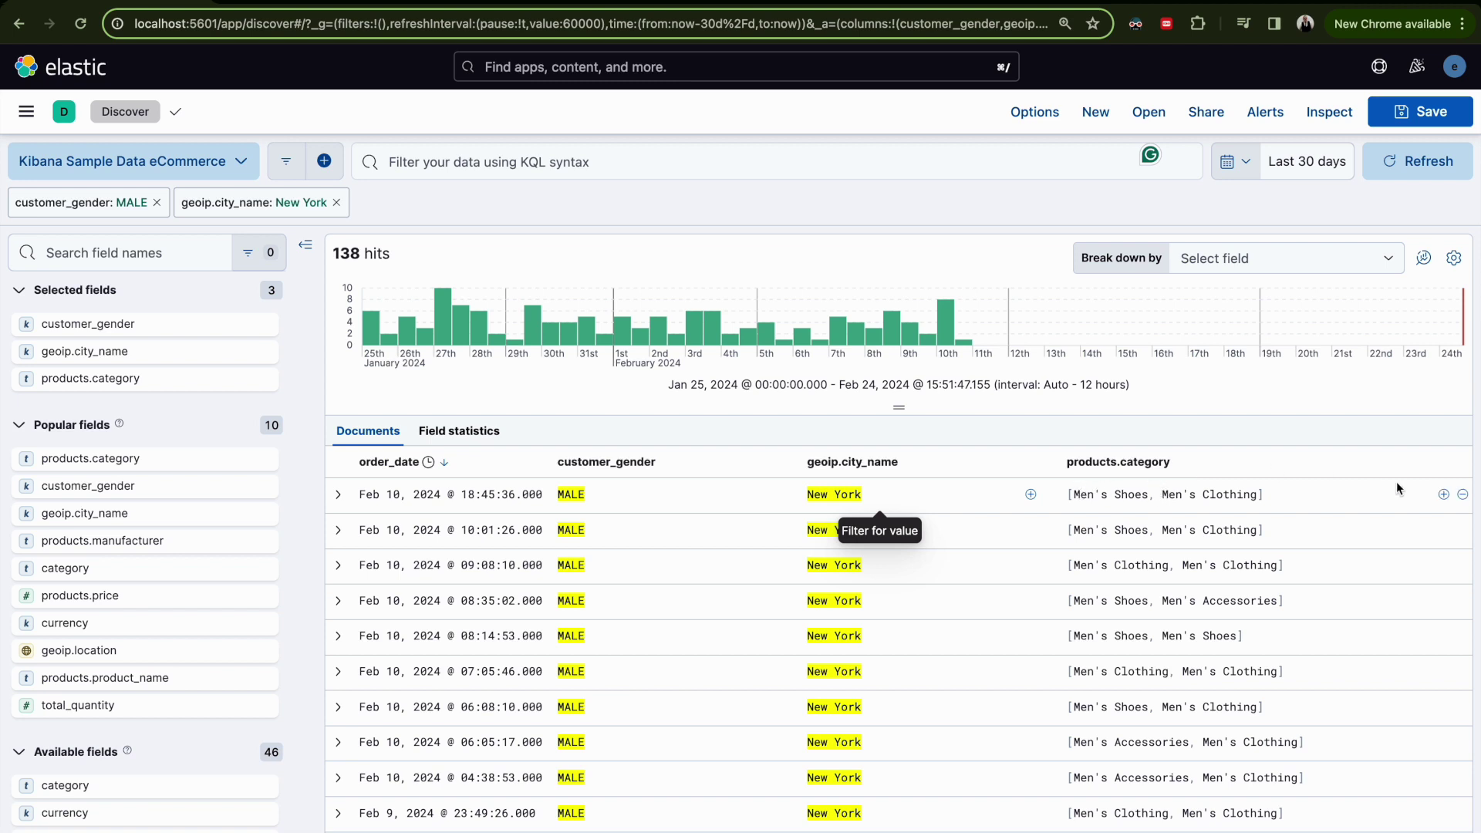
Filter for the first document's product categories and remove the Men's Clothing and Men's Shoes filters again.
click(1443, 494)
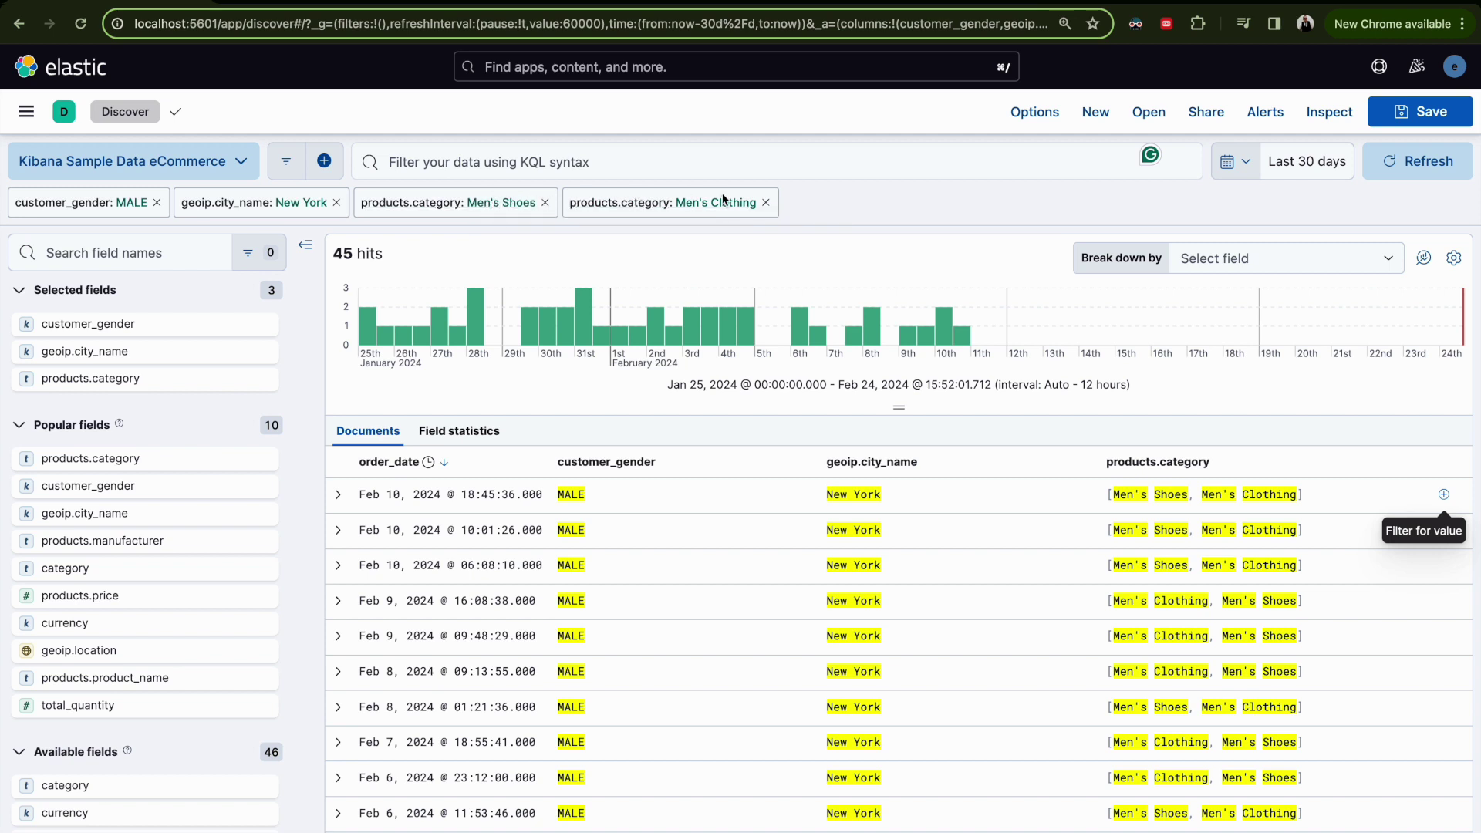
click(765, 203)
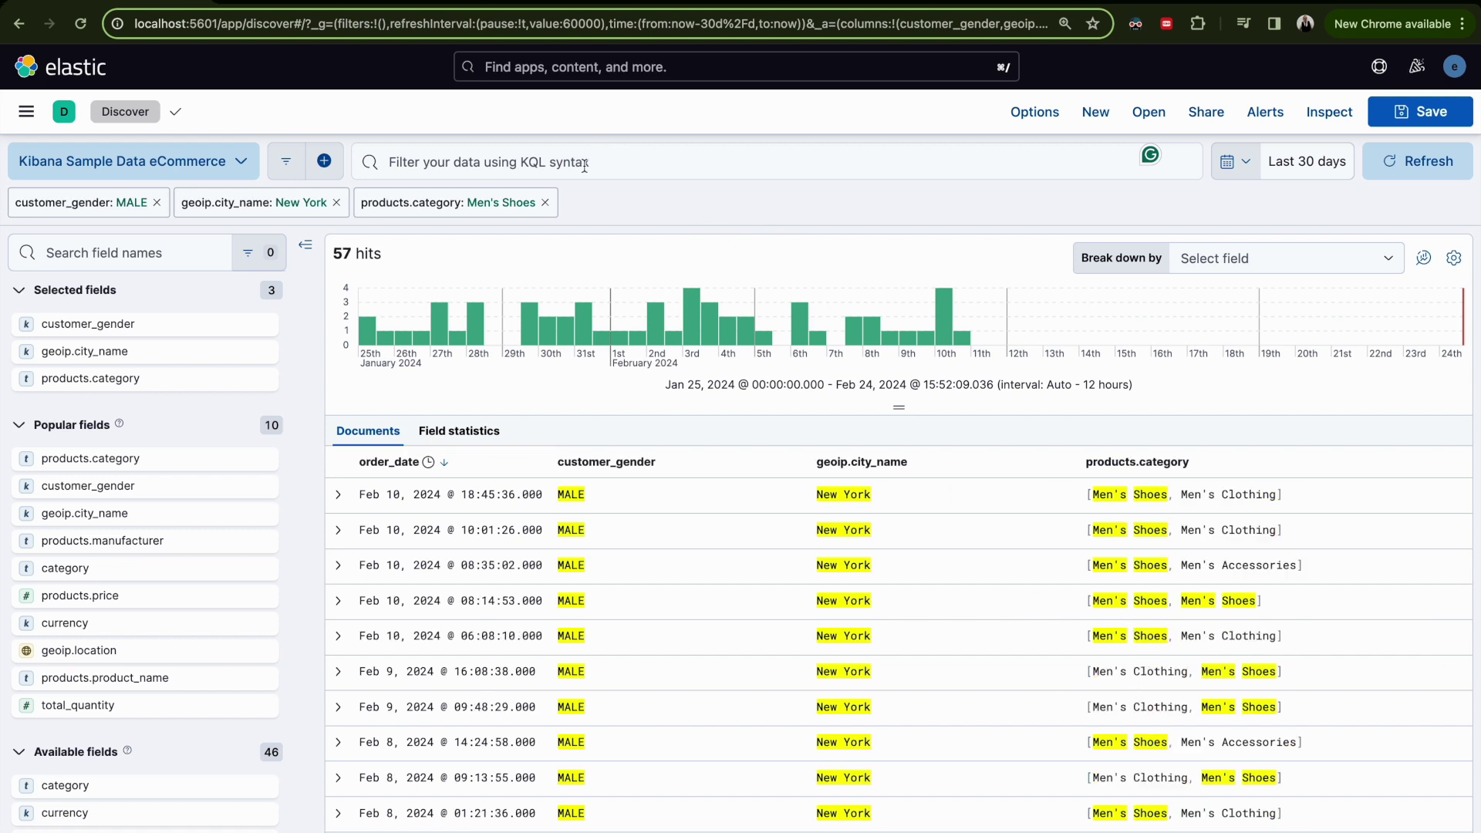
click(546, 204)
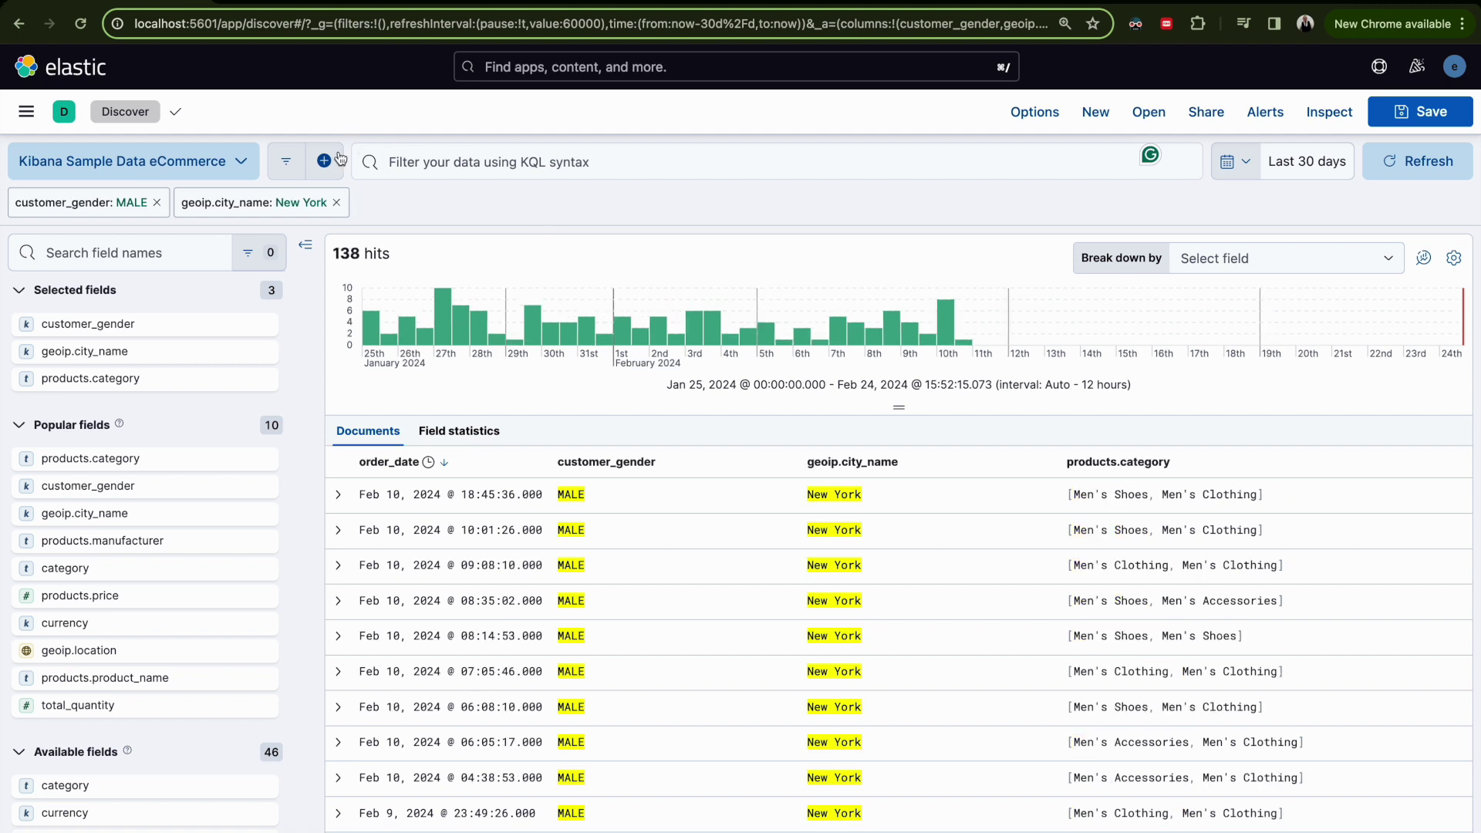
Try to set up a new filter on products.category with the operator "is".
click(325, 162)
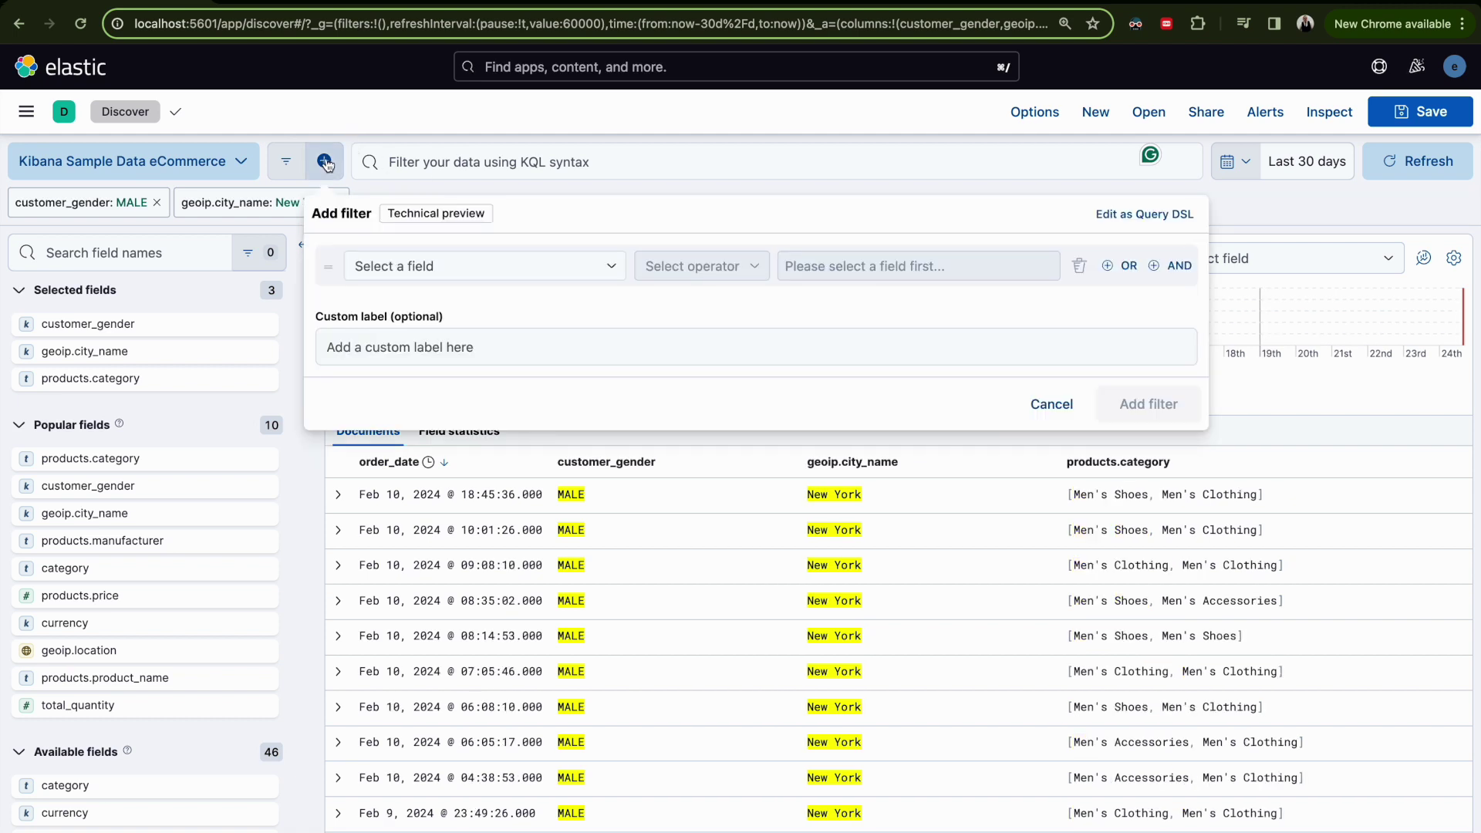
click(427, 268)
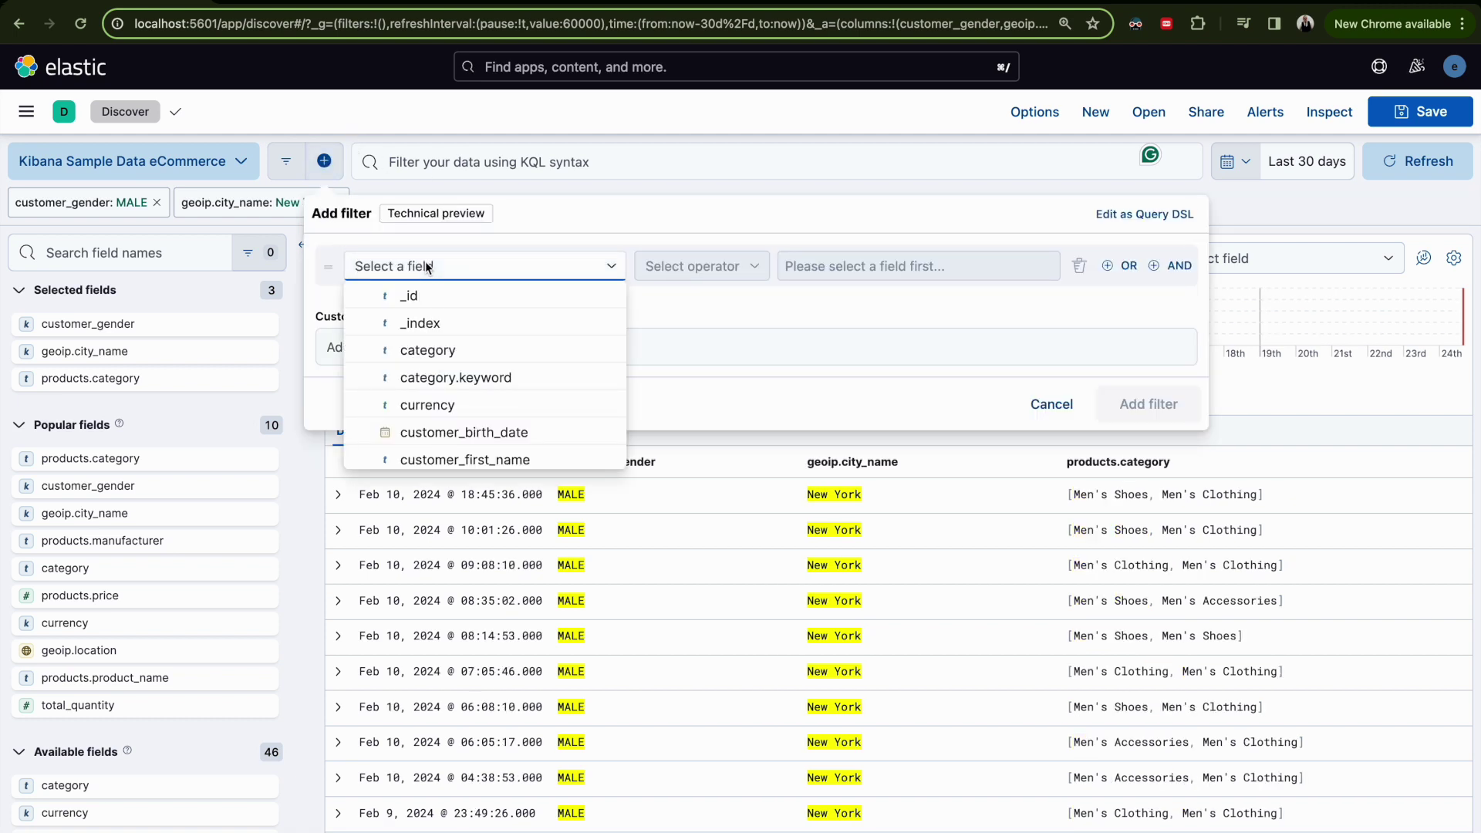
text(products)
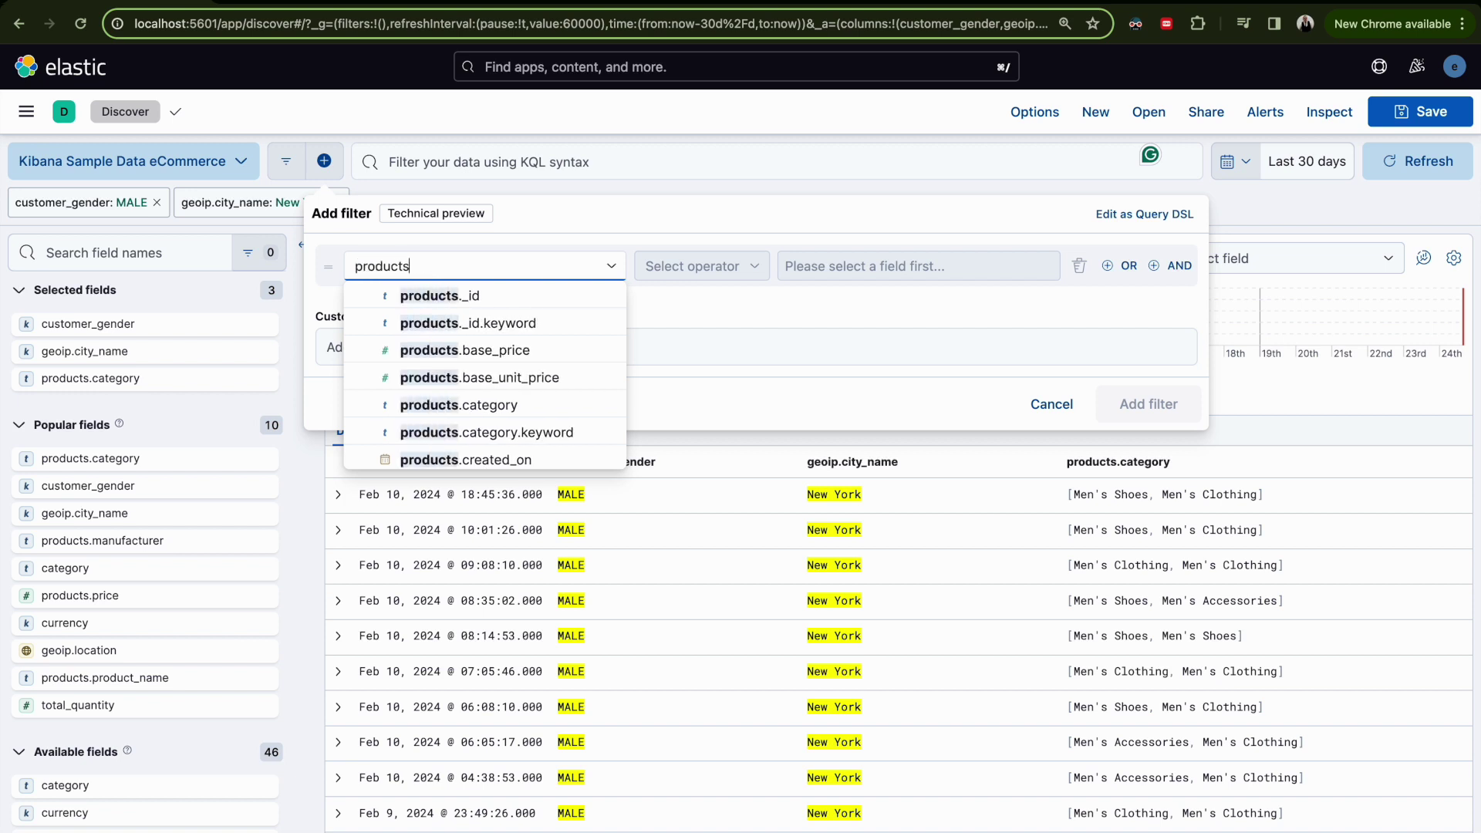
text(.va)
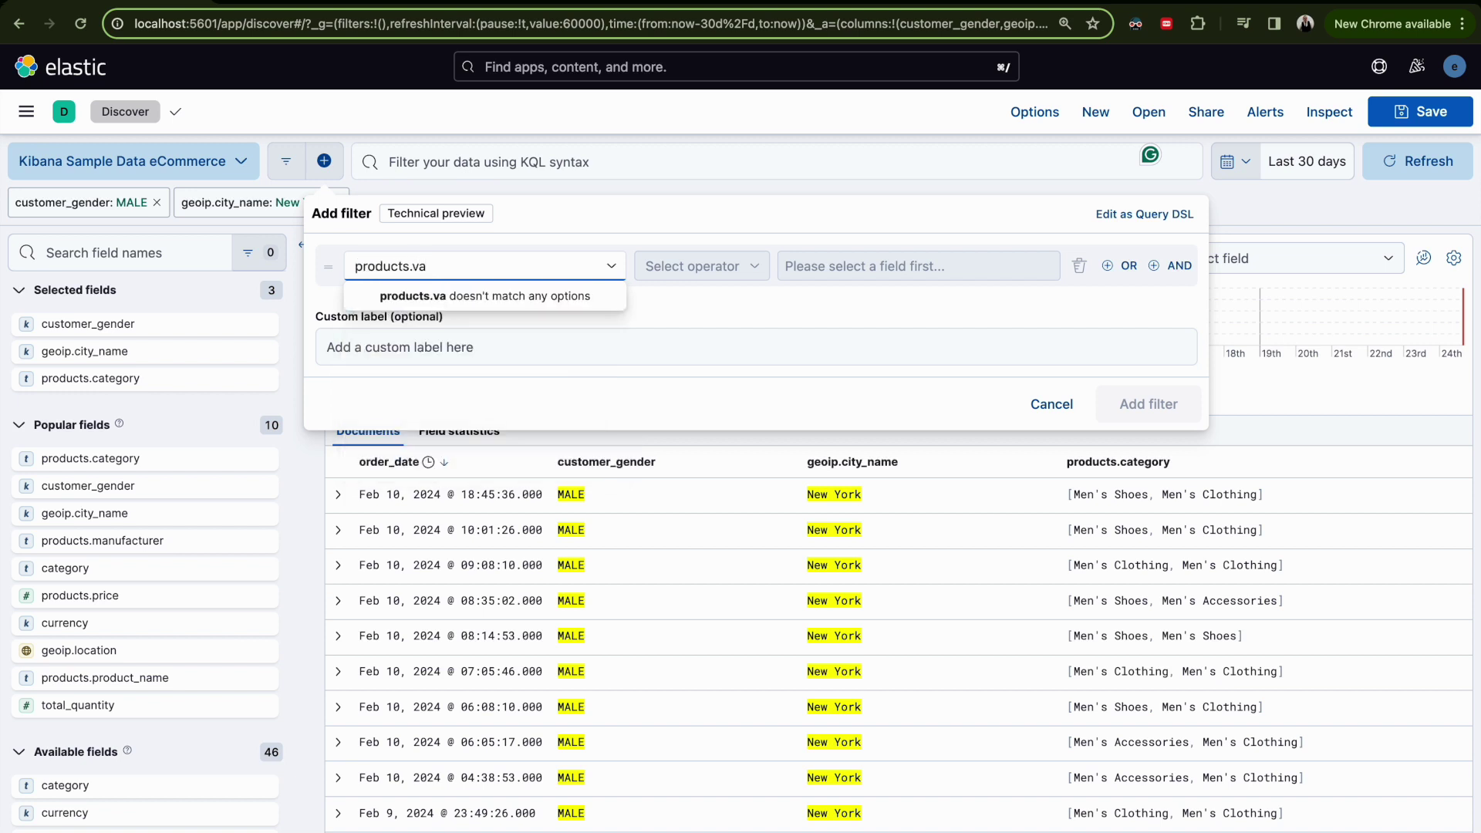
key(BackSpace)
key(BackSpace)
text(ca)
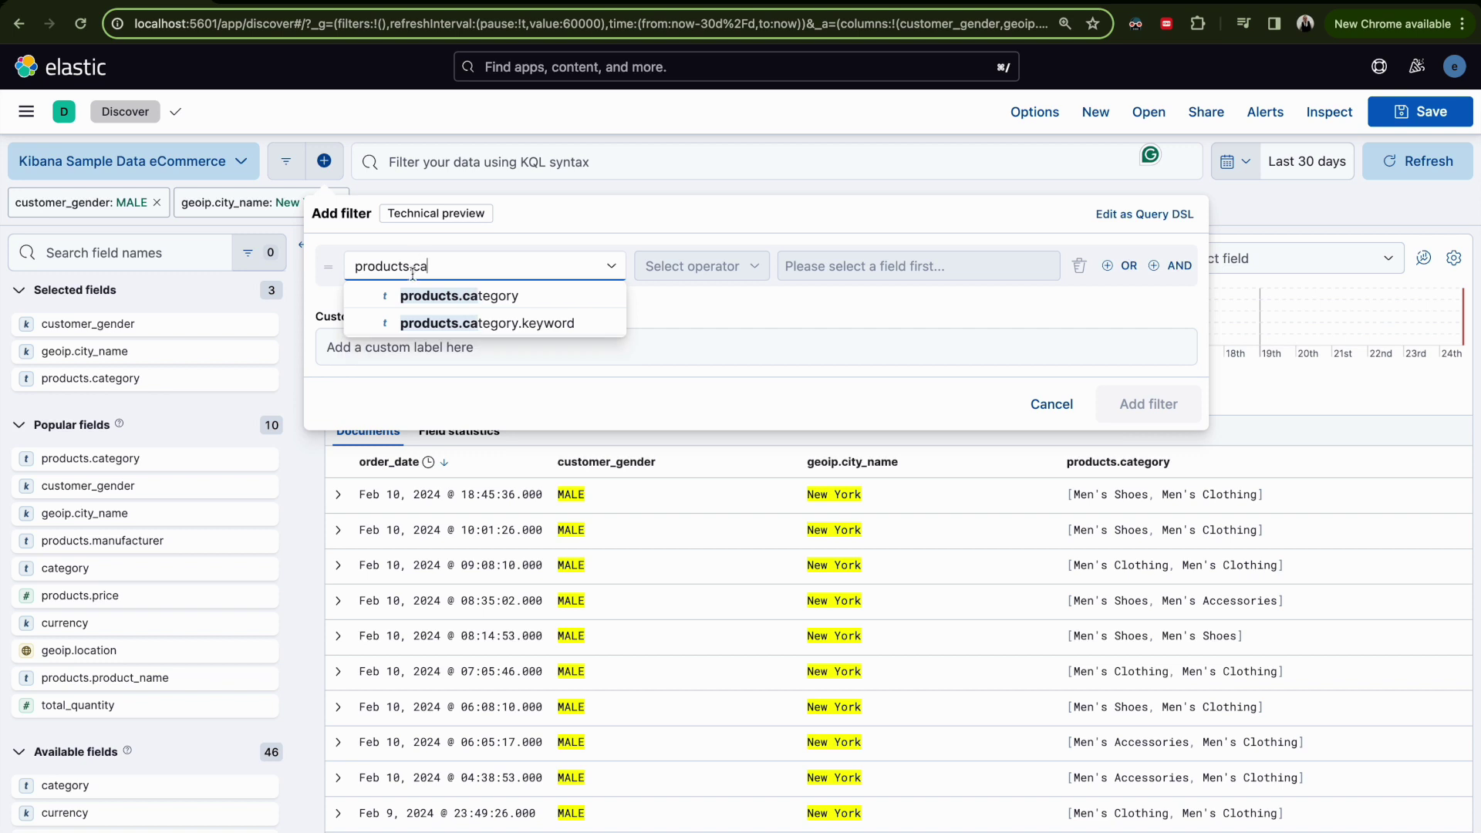
click(463, 297)
click(691, 266)
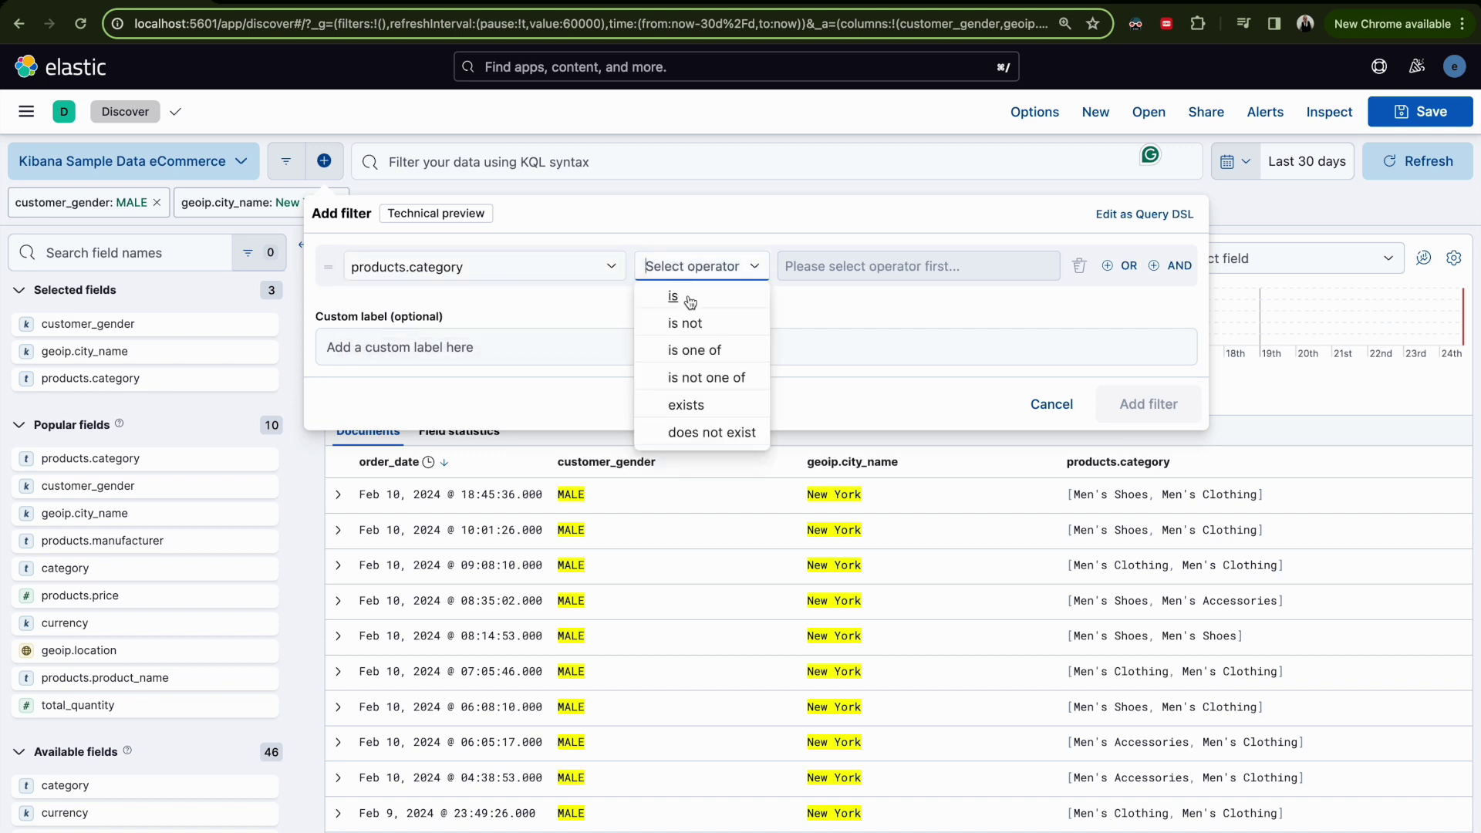
click(691, 301)
click(921, 265)
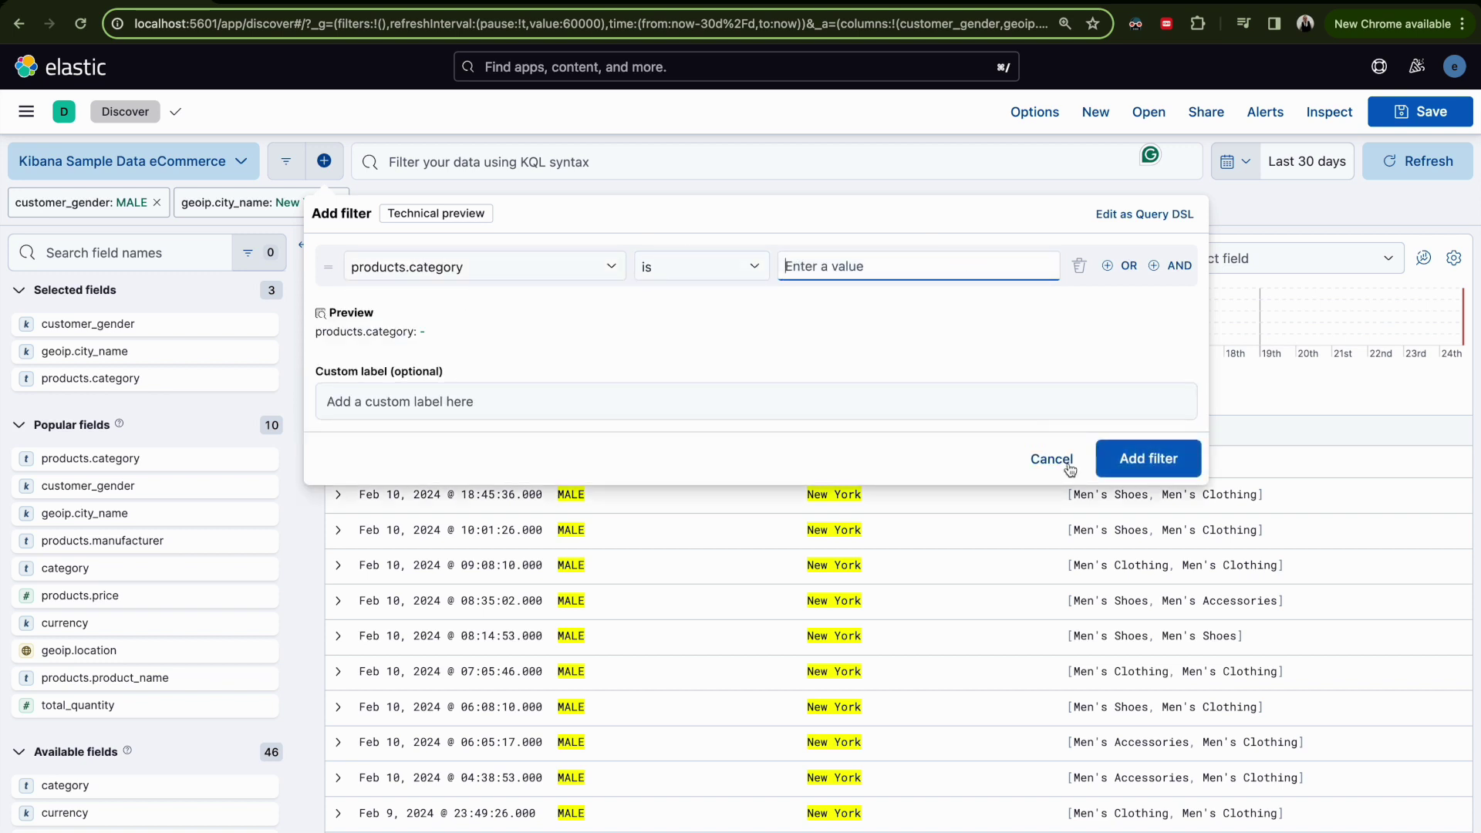
click(1215, 498)
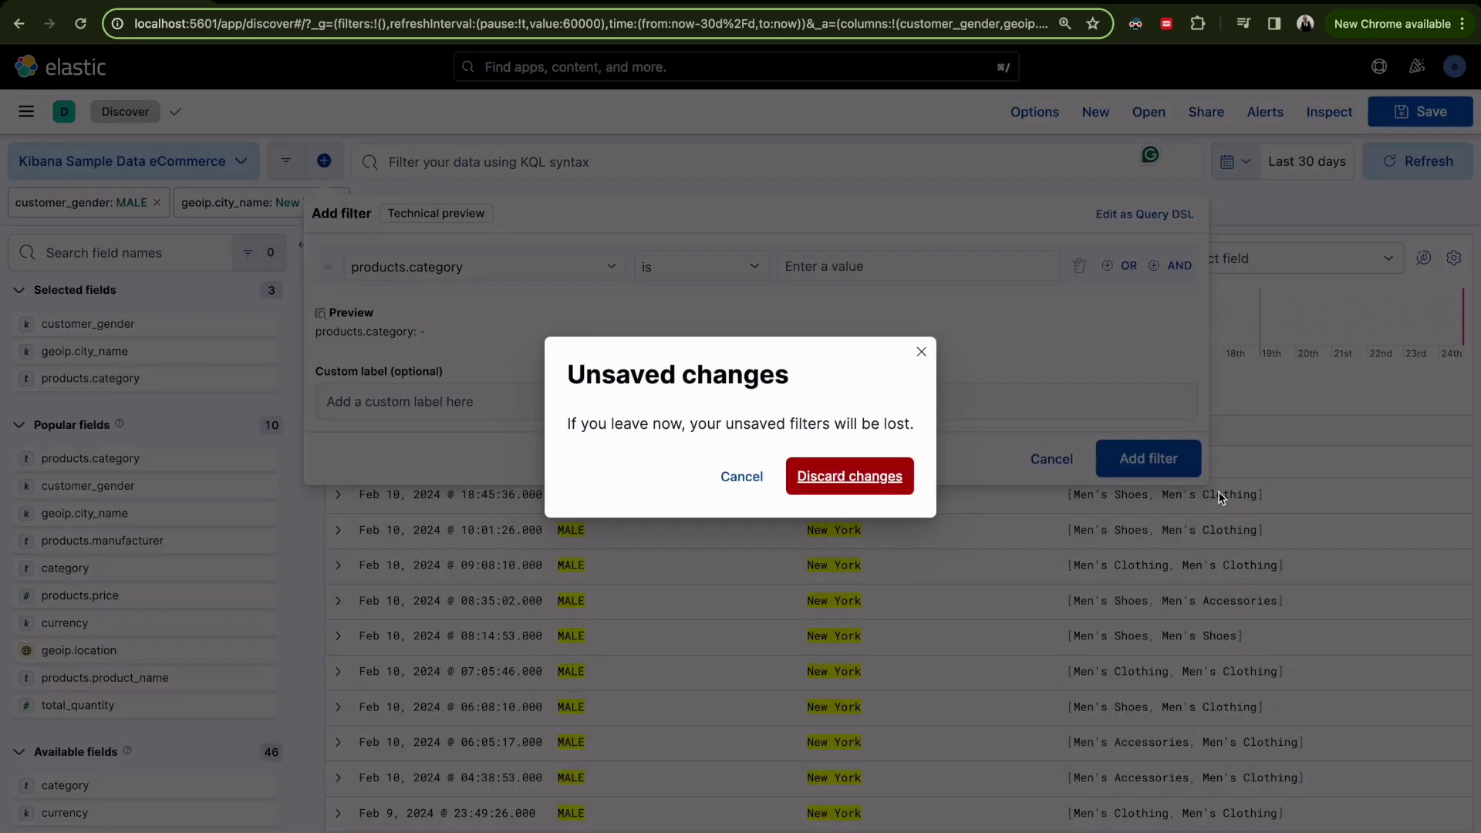
click(920, 351)
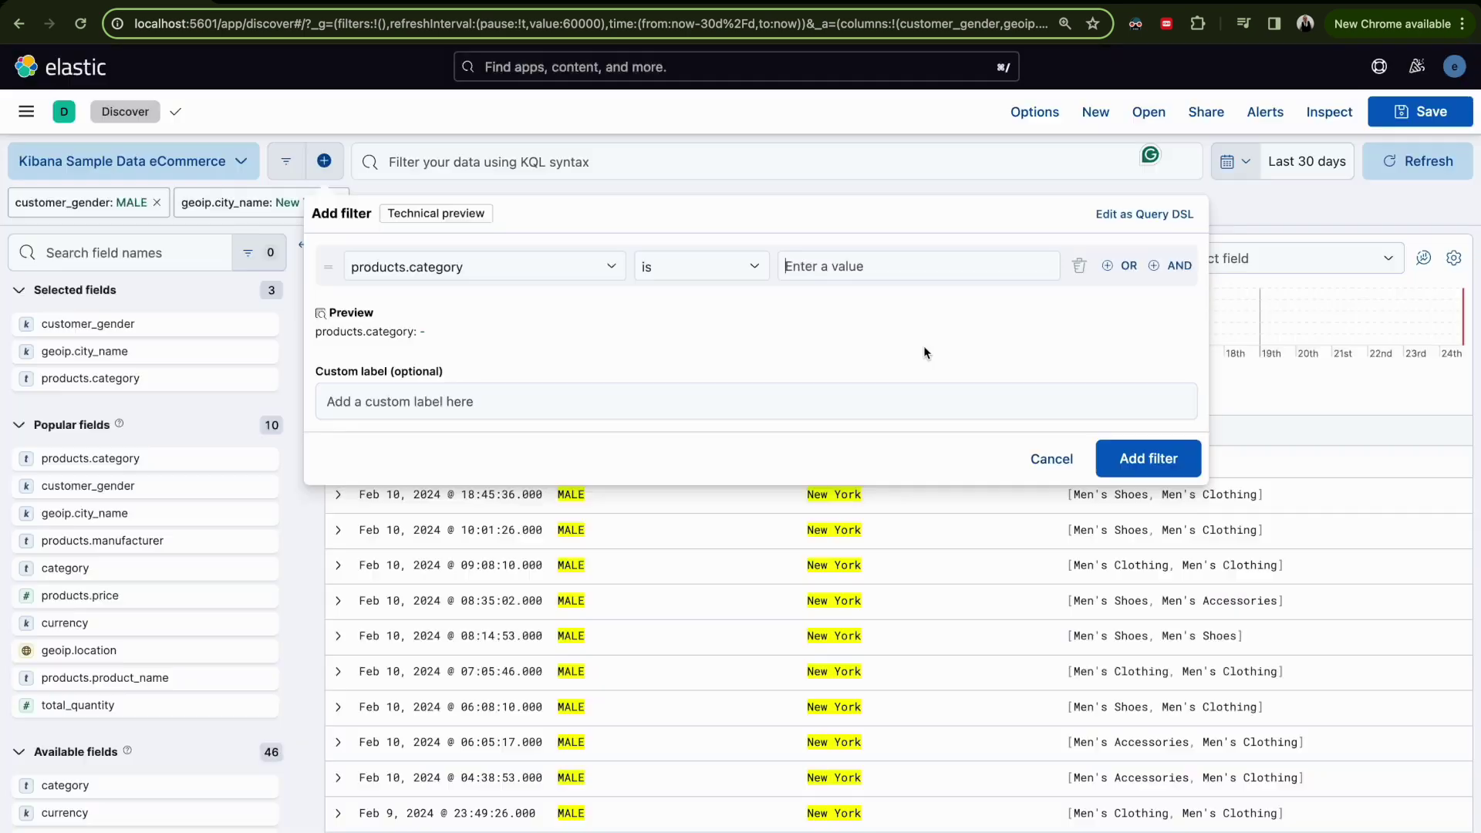
Change the filter's field to products.category.keyword and add it with the condition "is" Men's Shoes.
click(572, 267)
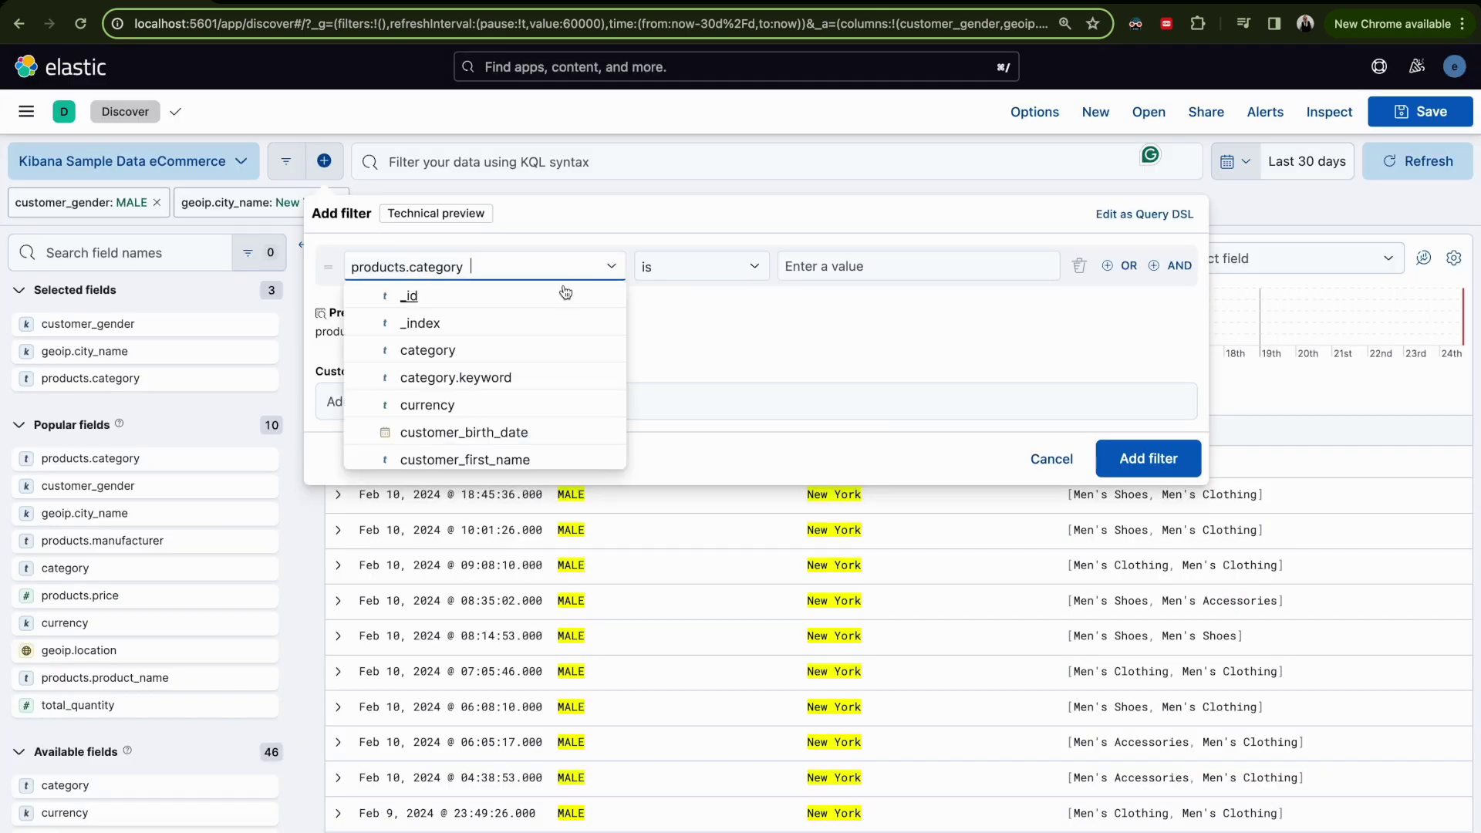
key(BackSpace)
text(products.)
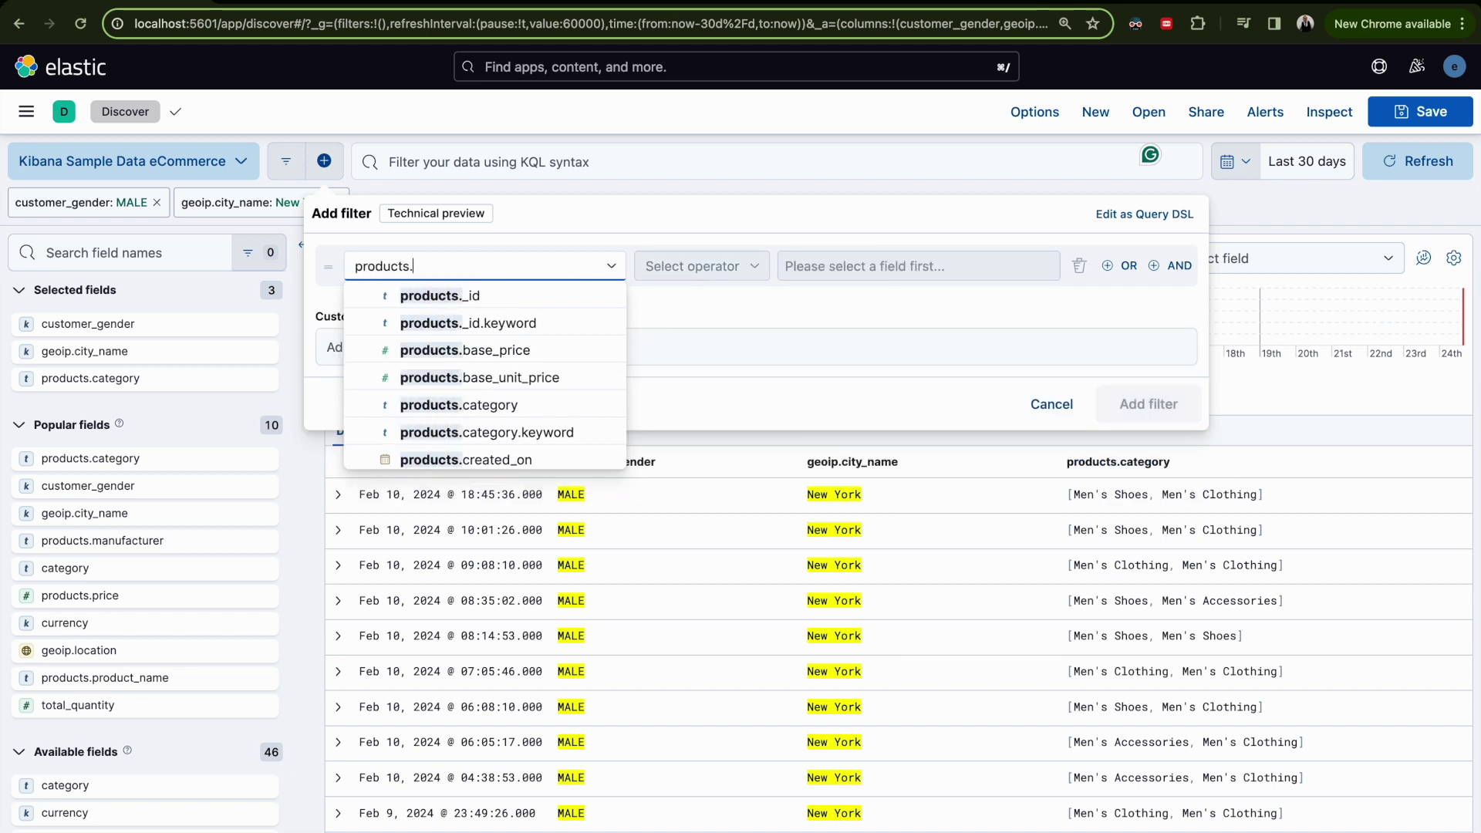
text(cat)
click(567, 322)
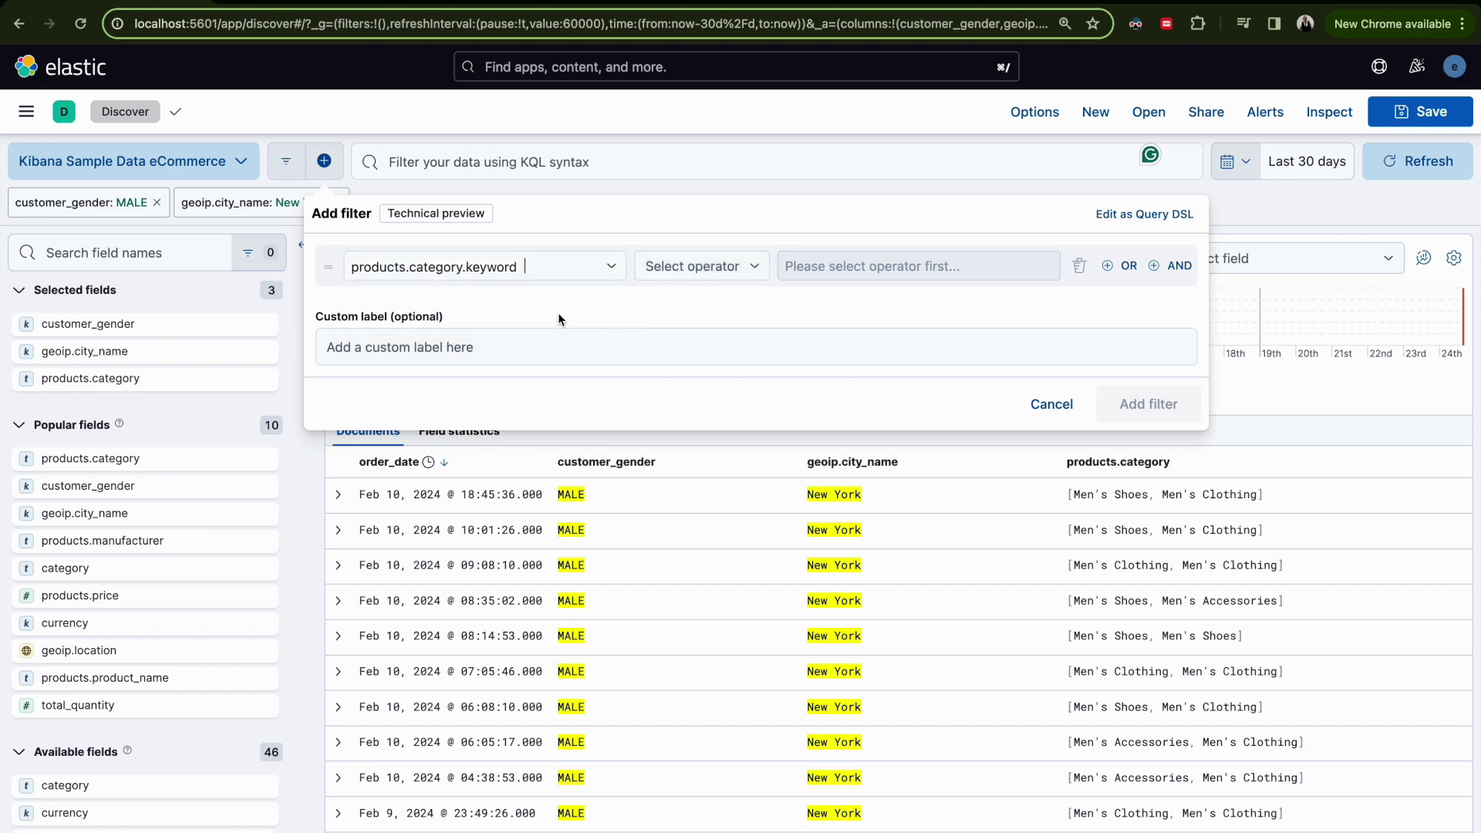
click(745, 276)
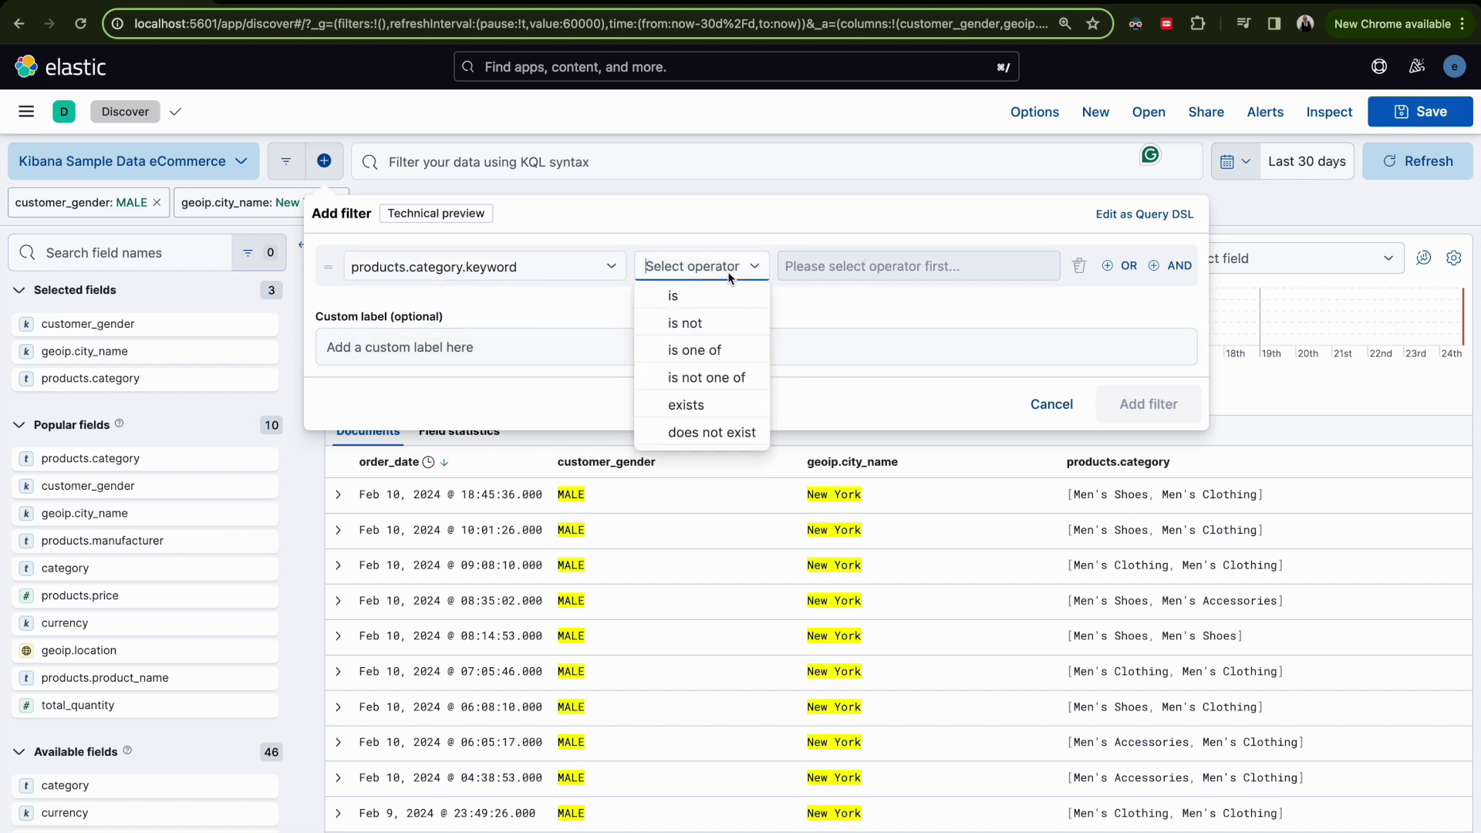
click(703, 300)
click(840, 270)
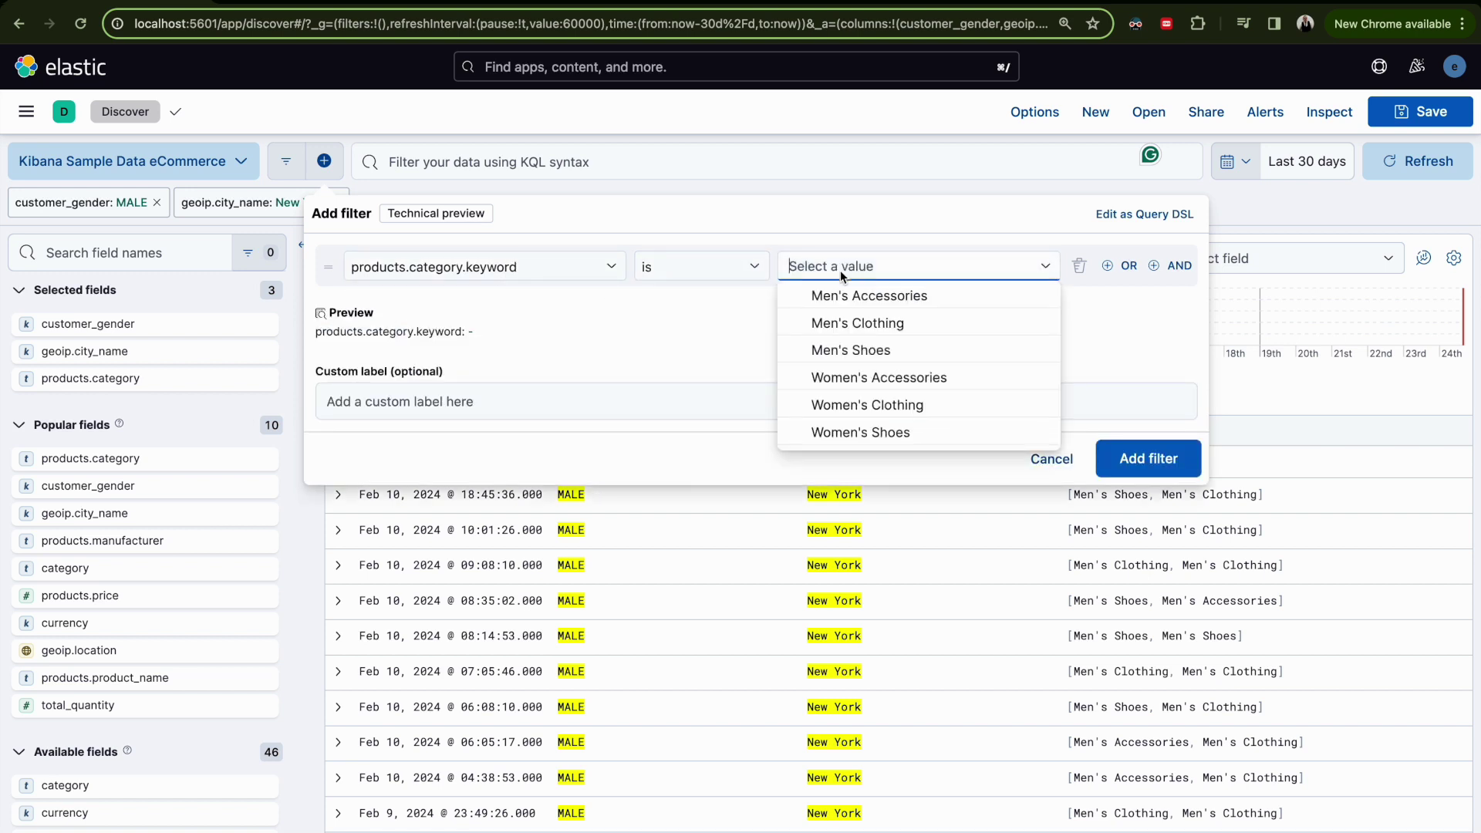
click(854, 352)
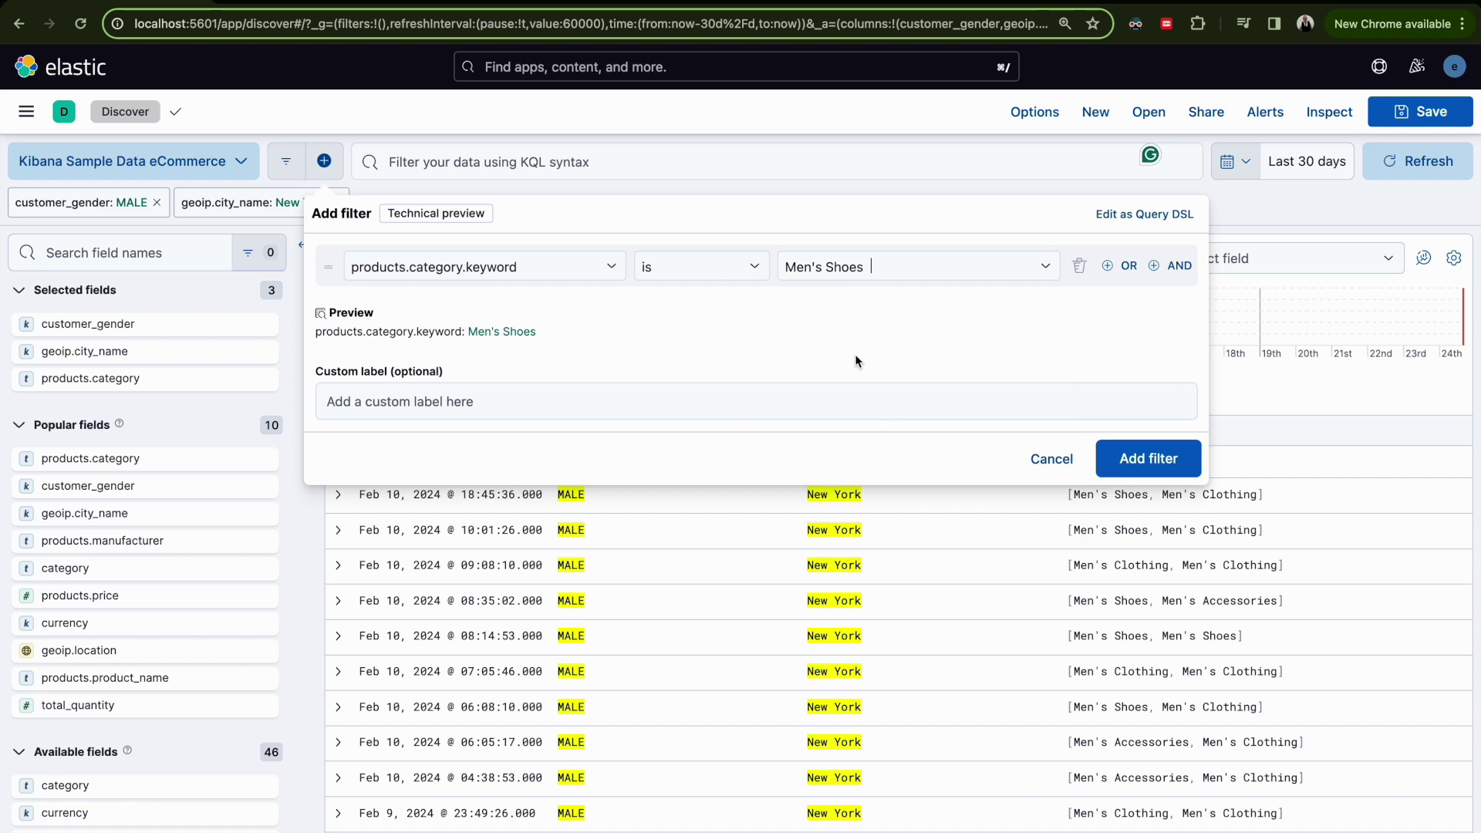
click(1141, 459)
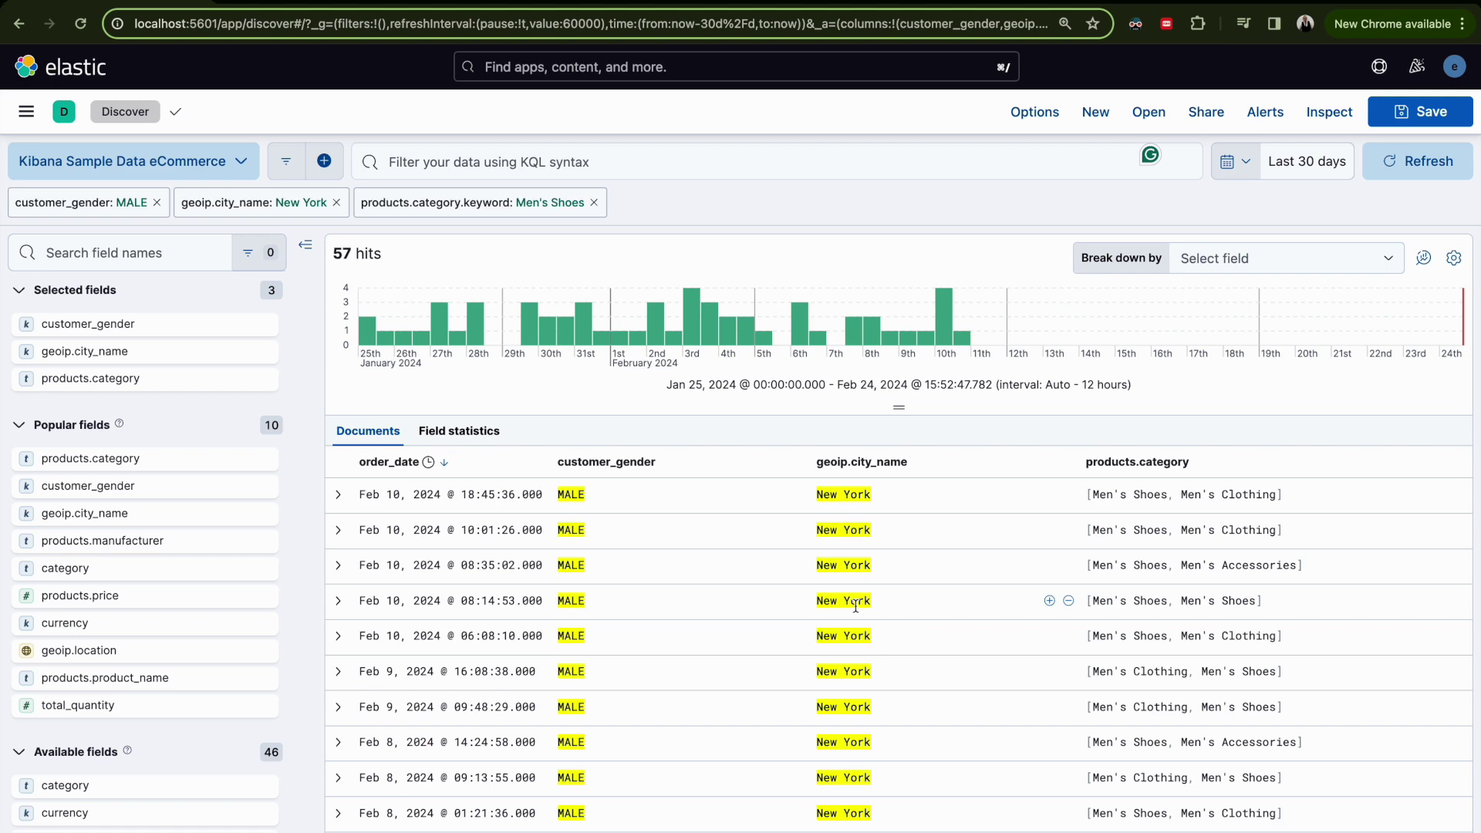
Switch the data view to Kibana Sample Data Flights and remove the three eCommerce filters.
click(124, 161)
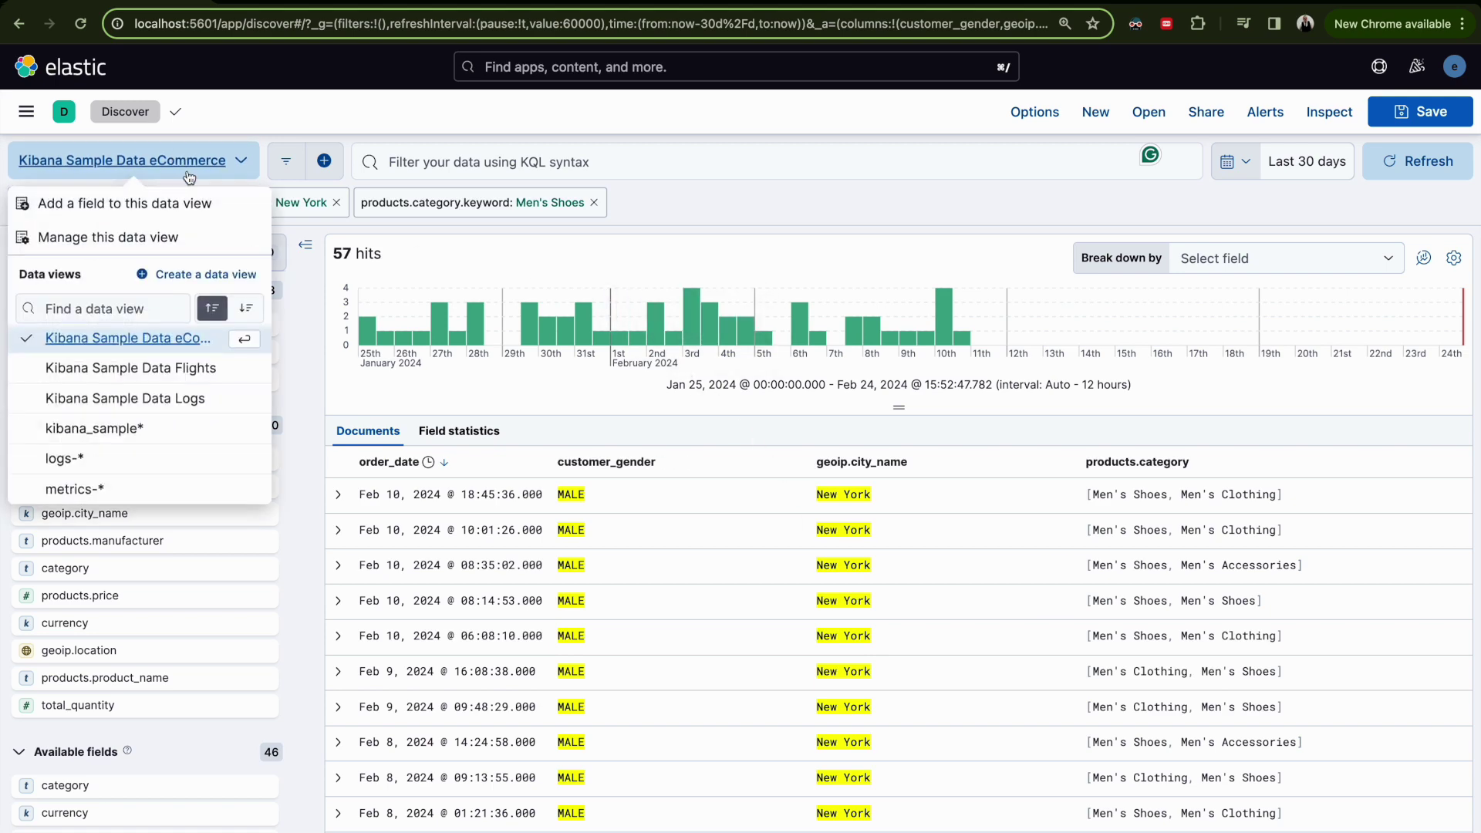
click(155, 369)
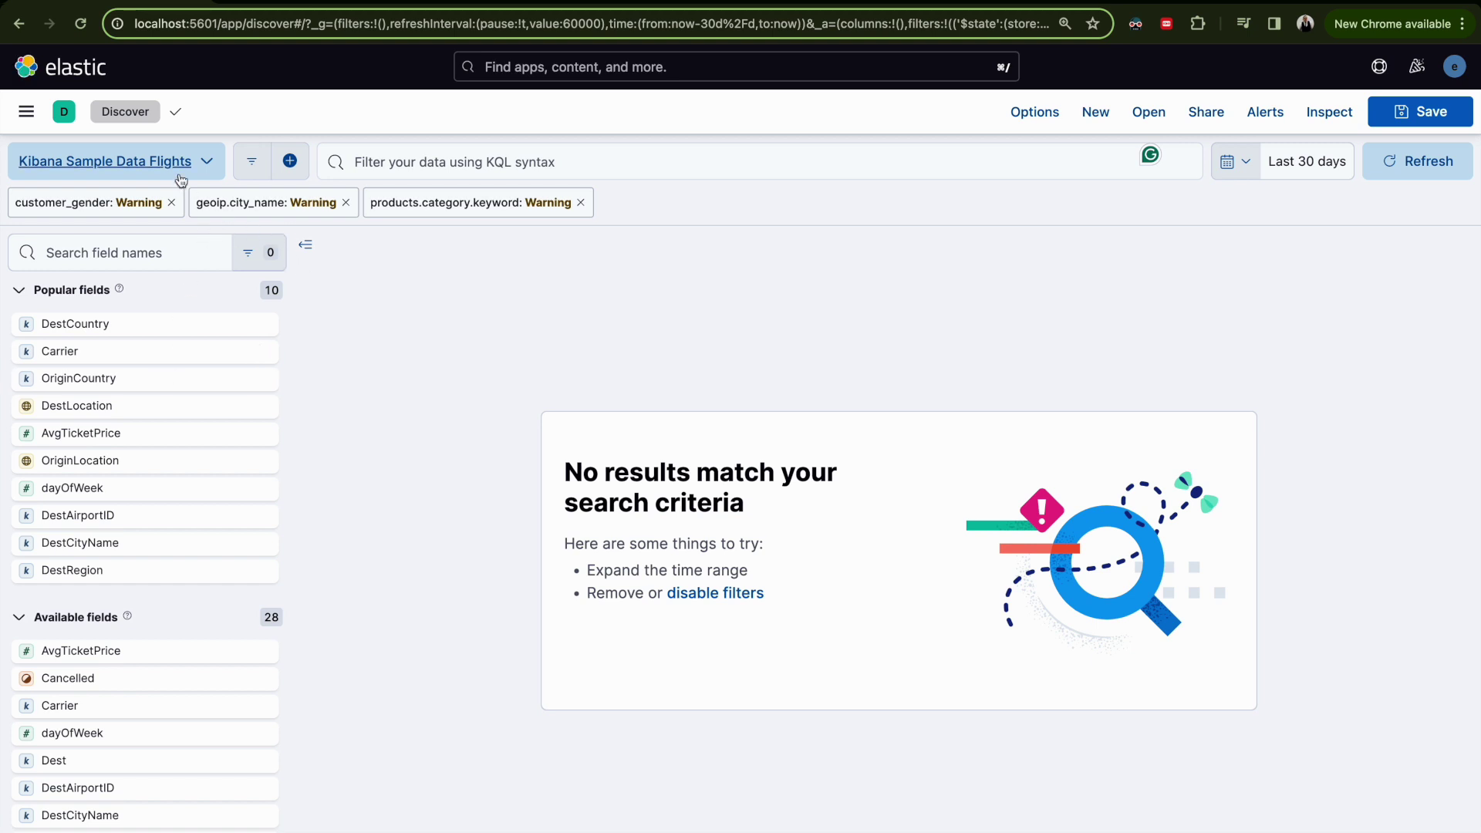
click(171, 203)
click(165, 202)
click(217, 202)
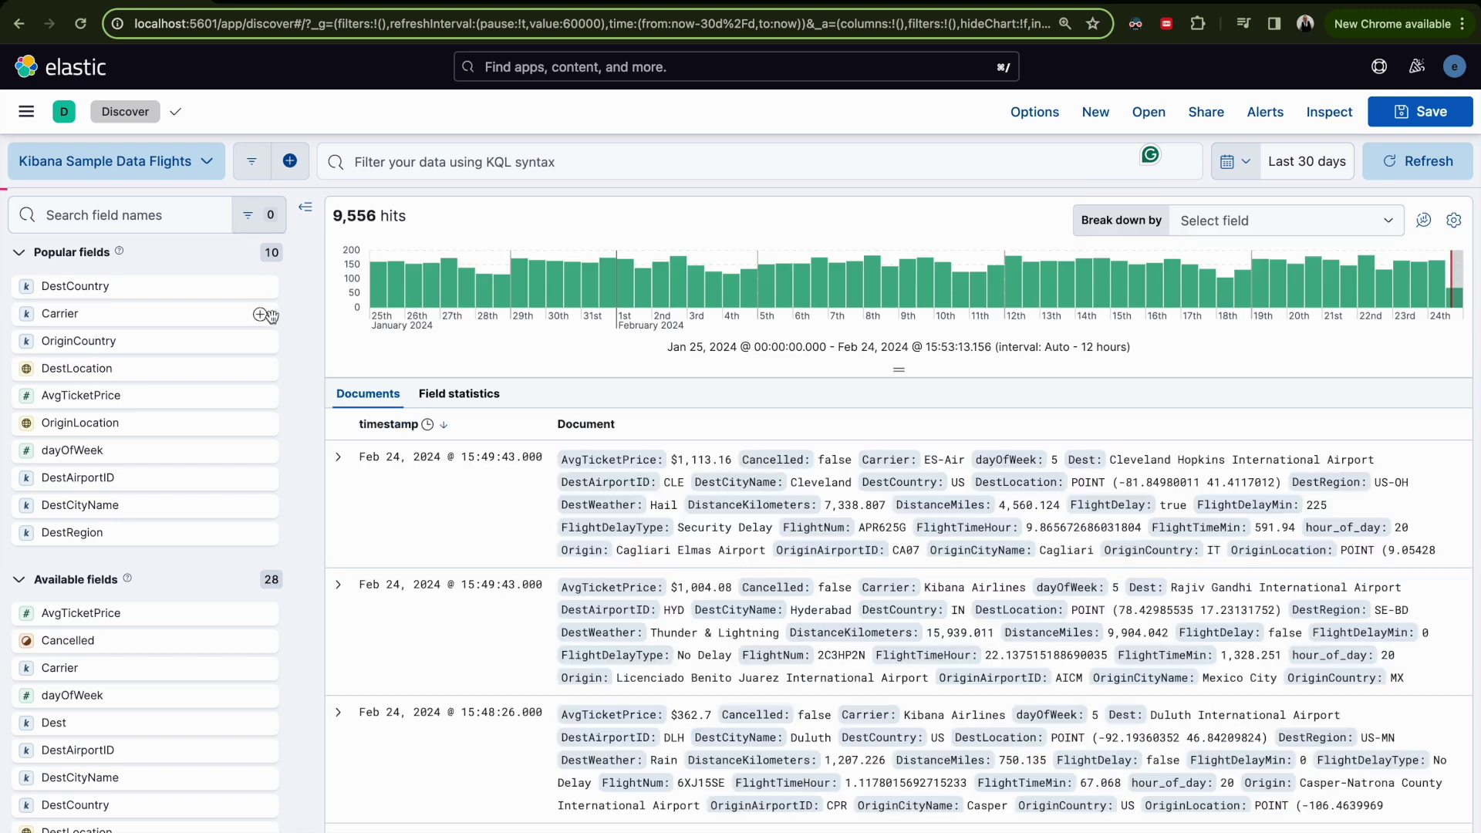
Expand the first flight document and add its DestCountry field as a table column.
click(340, 461)
scroll(695, 718, down, 6)
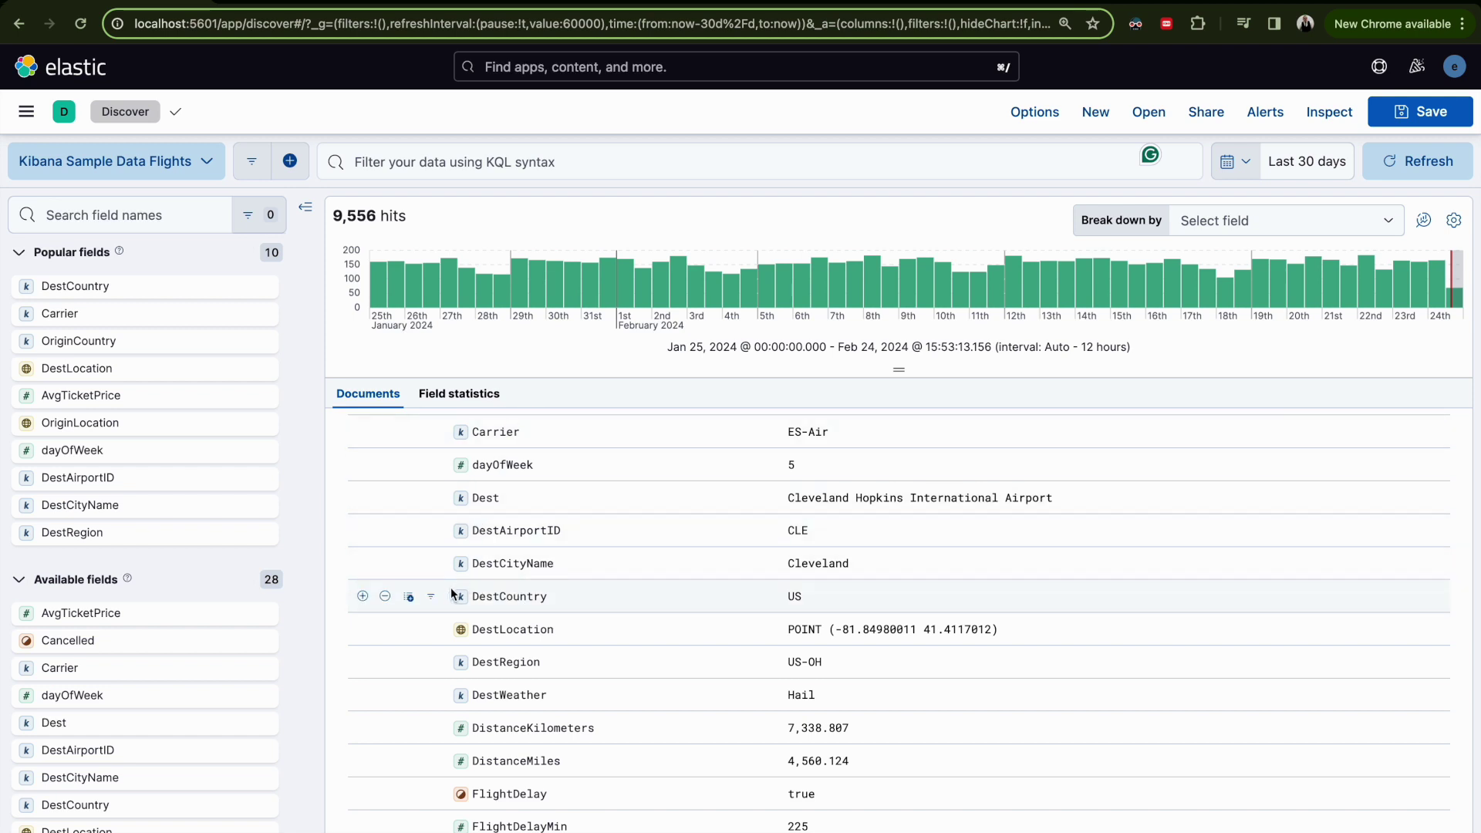
click(409, 597)
Add the OriginCityName field from the expanded flight document as a table column.
scroll(666, 713, down, 1)
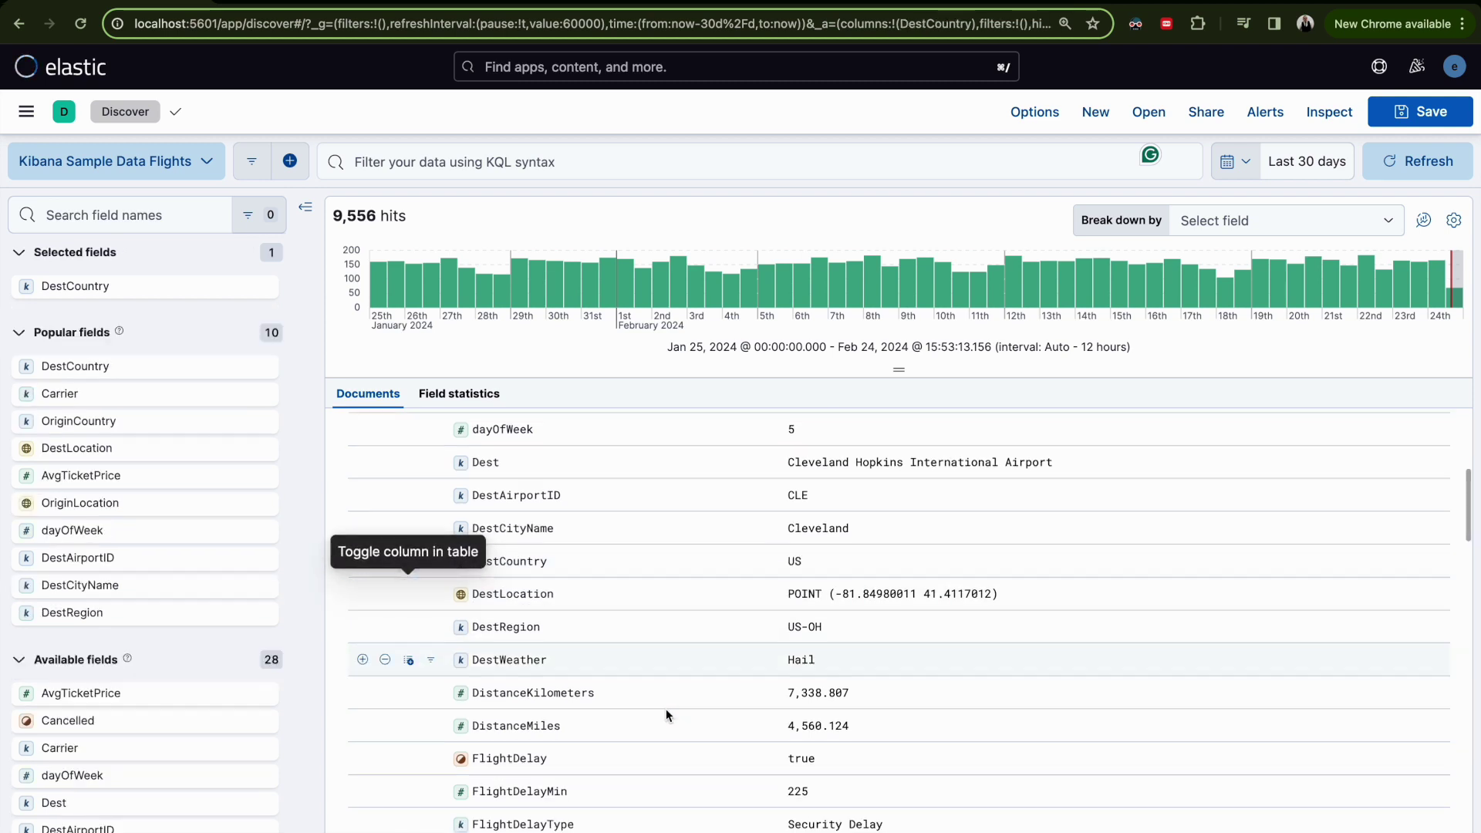
scroll(665, 709, down, 3)
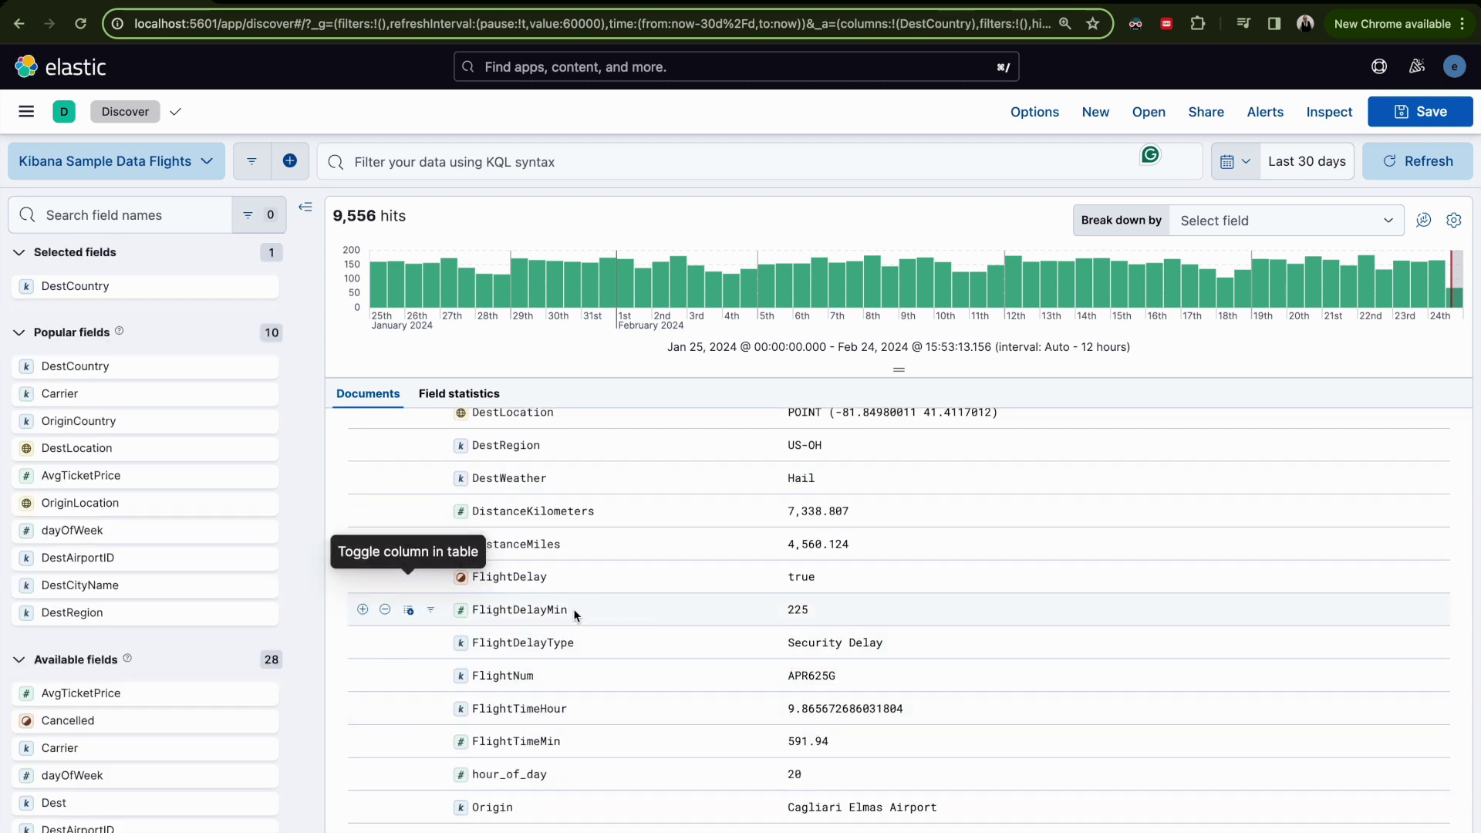
scroll(522, 671, down, 3)
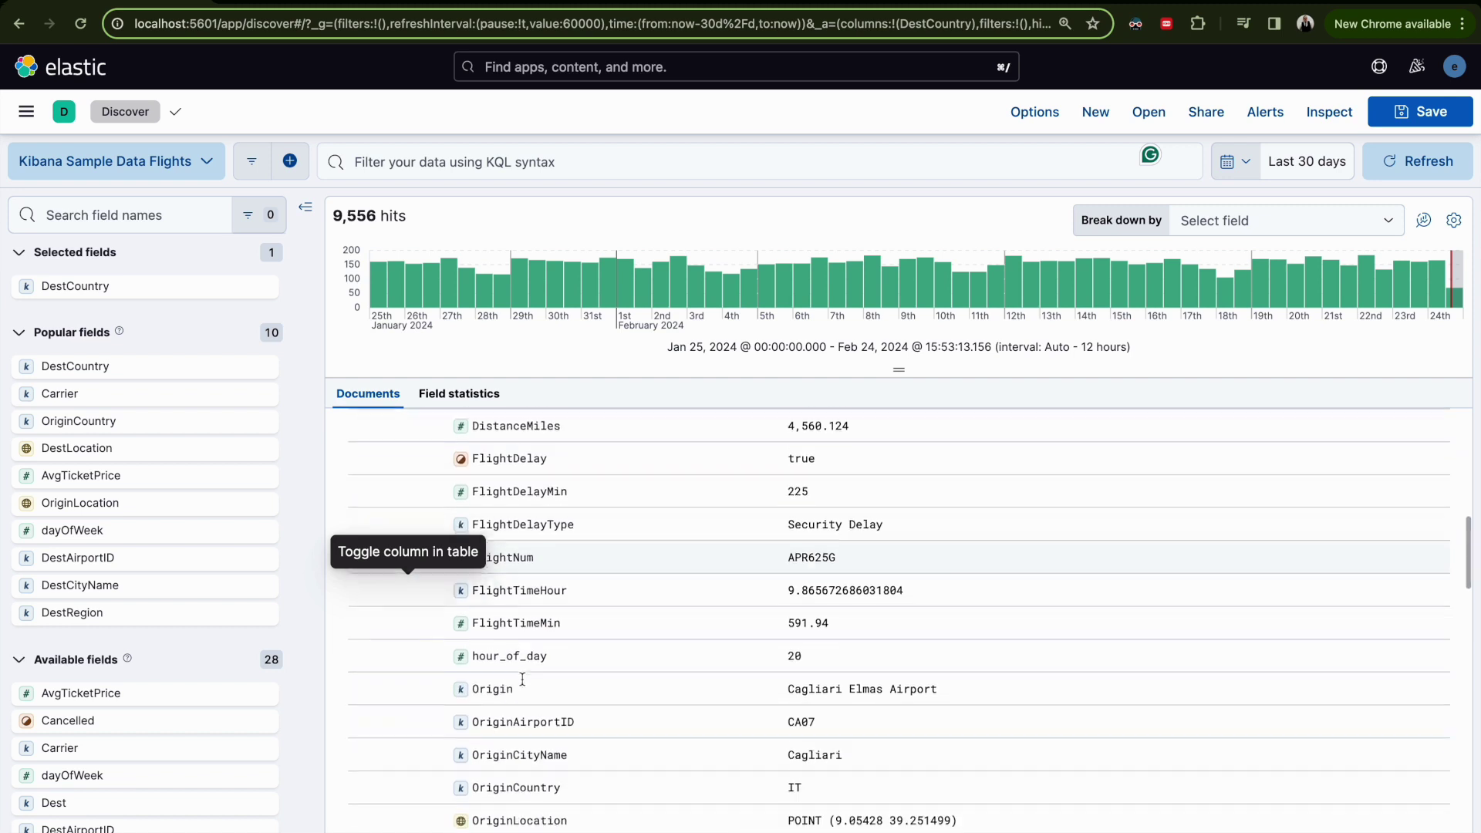
scroll(522, 679, down, 1)
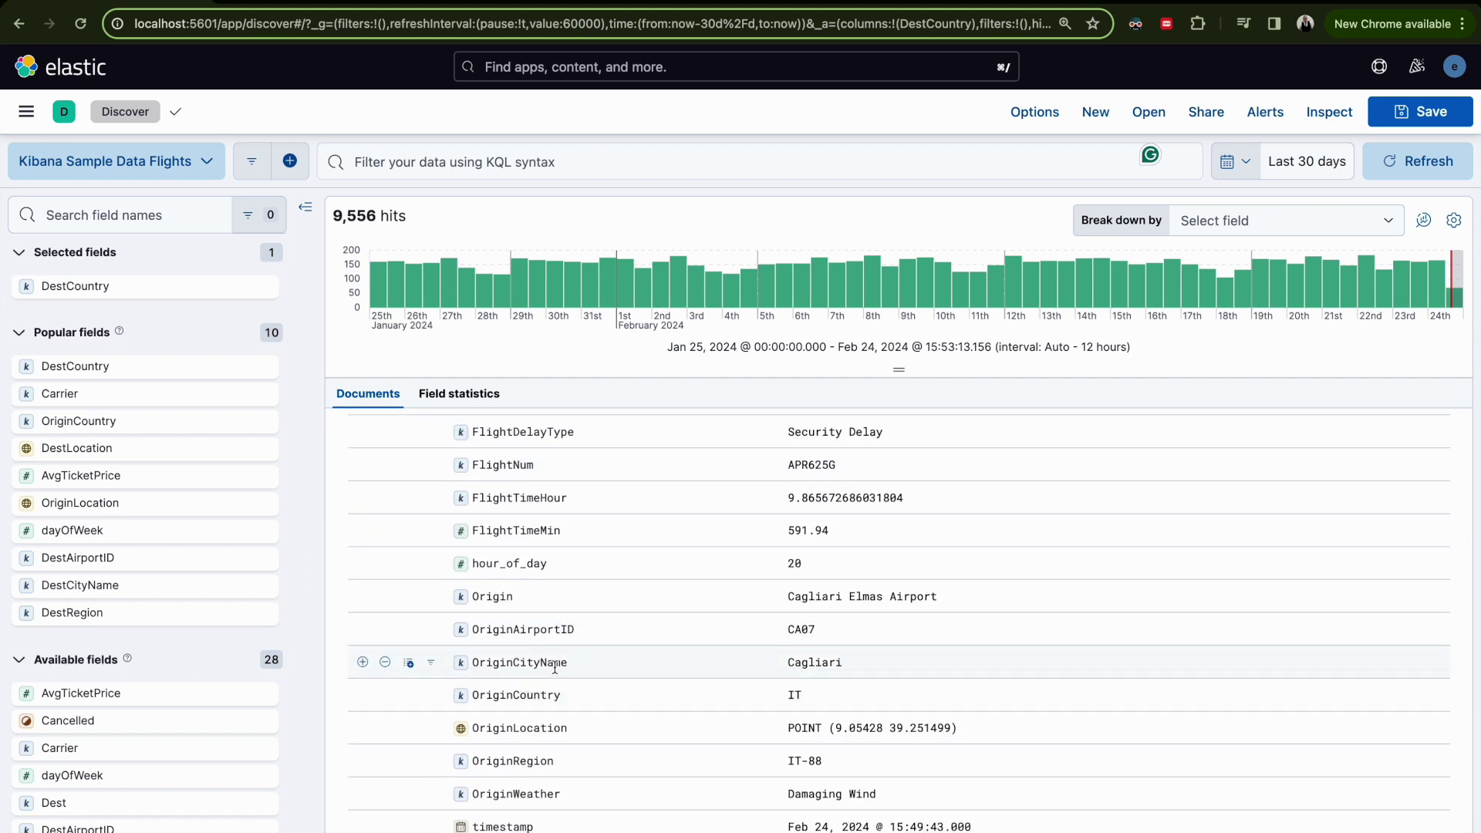
click(408, 664)
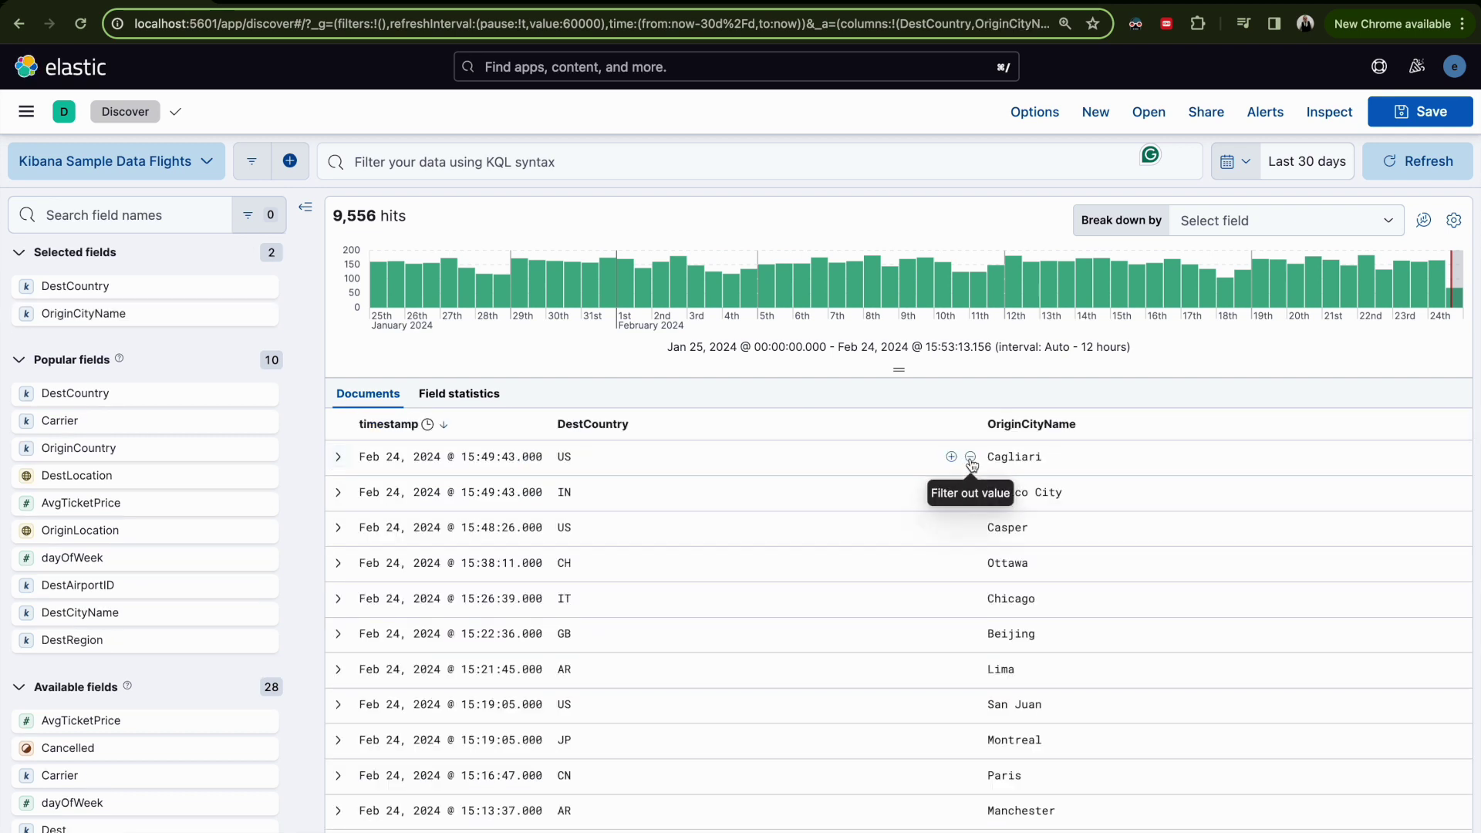
Filter out flights with DestCountry US and filter for OriginCityName Mexico City.
click(969, 457)
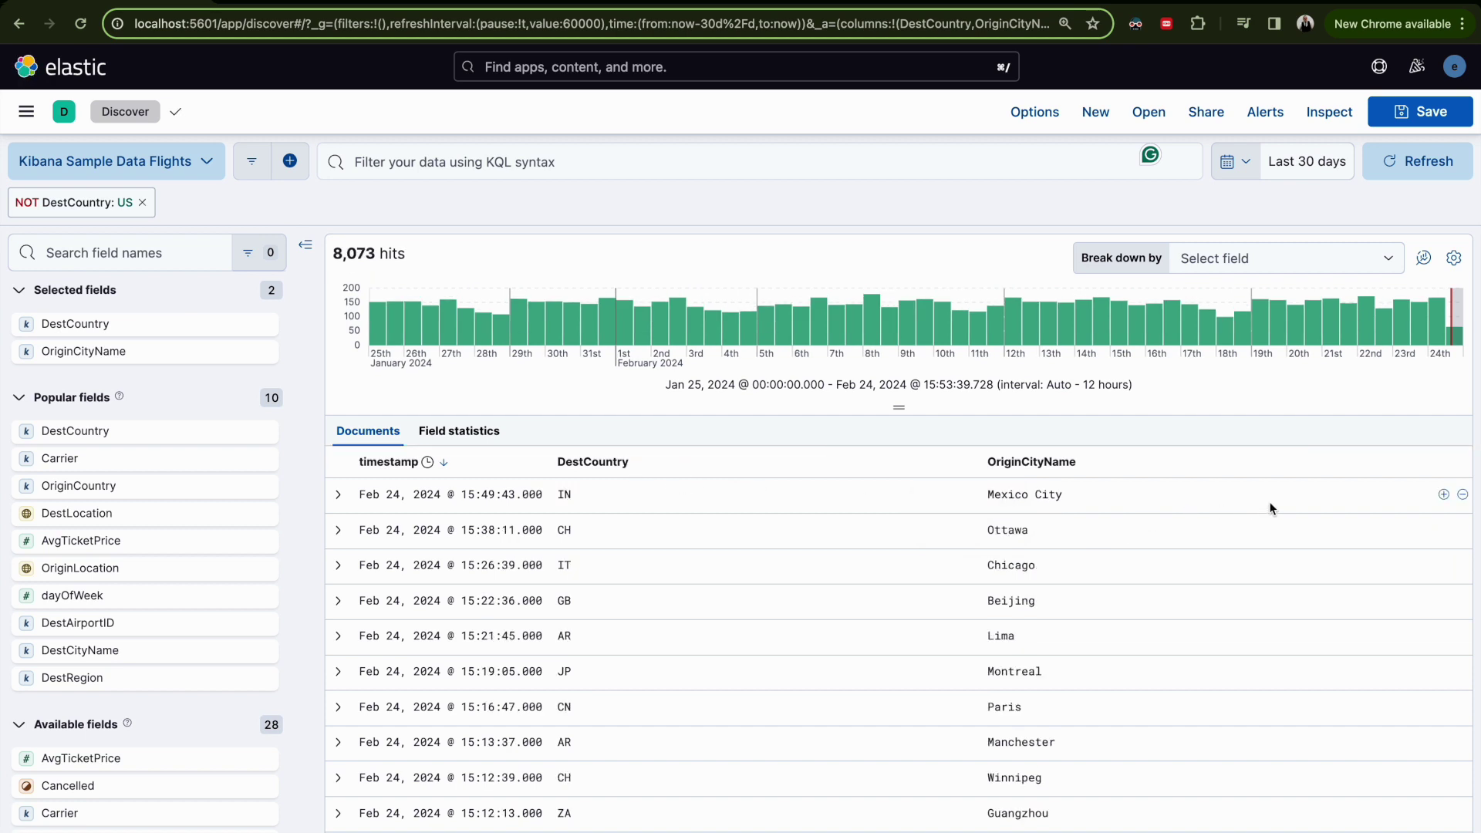
click(1444, 495)
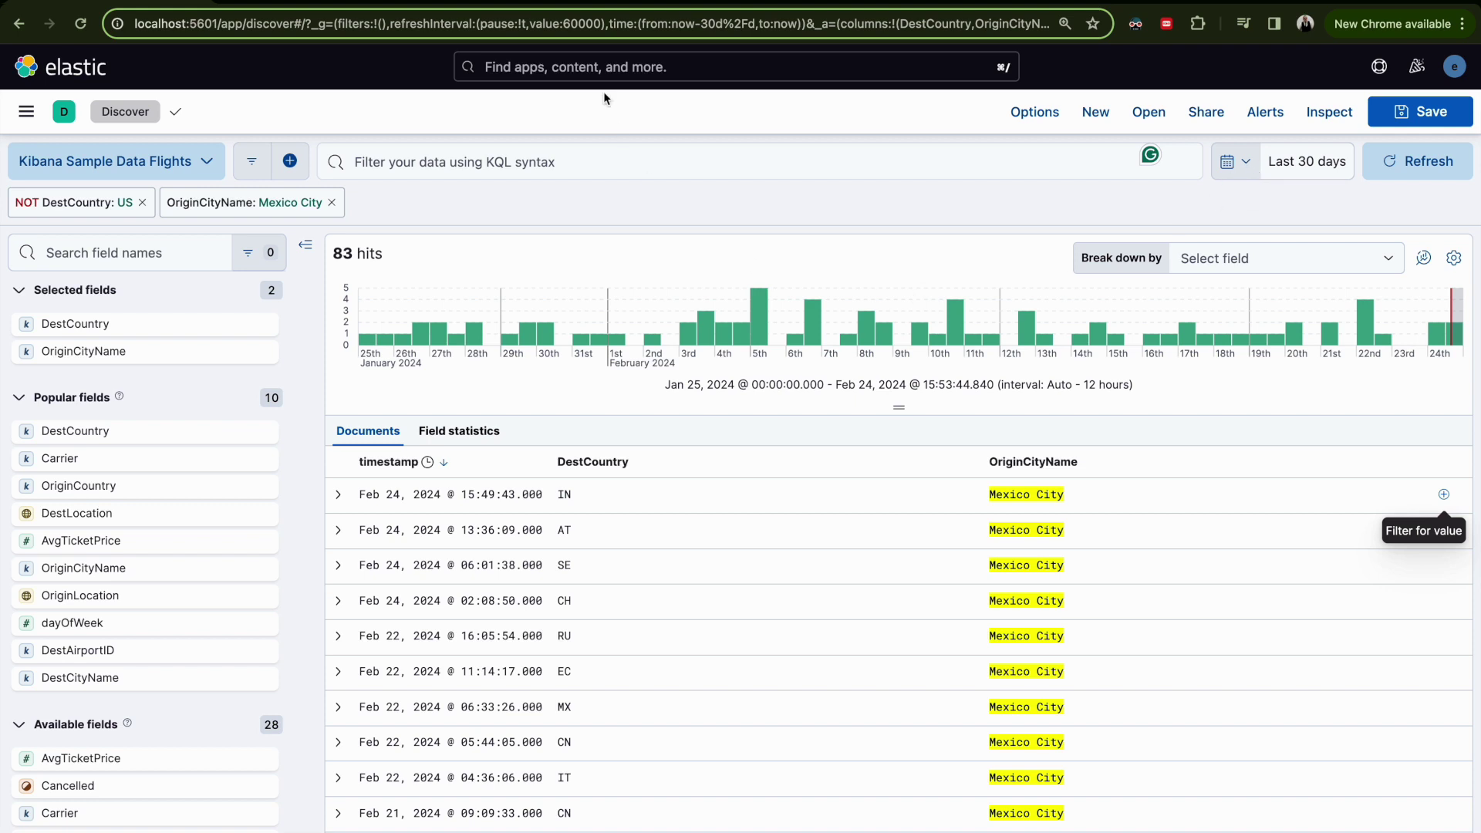
Switch to the Google Docs task list, extend the Search task with "for the last 7 days" and select "7 days".
key(ctrl+Tab)
text(for the l)
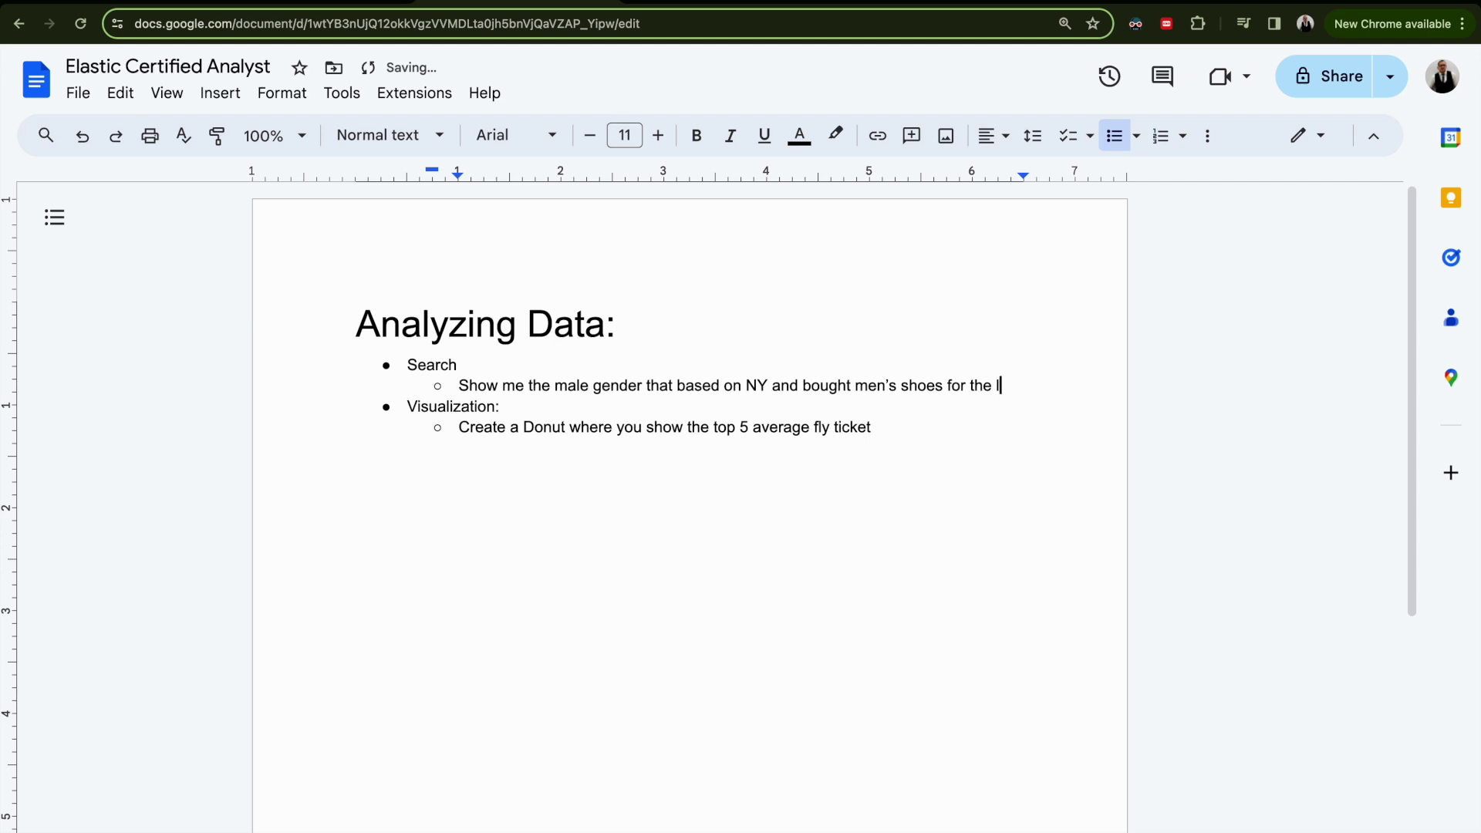
text(ast 7 days)
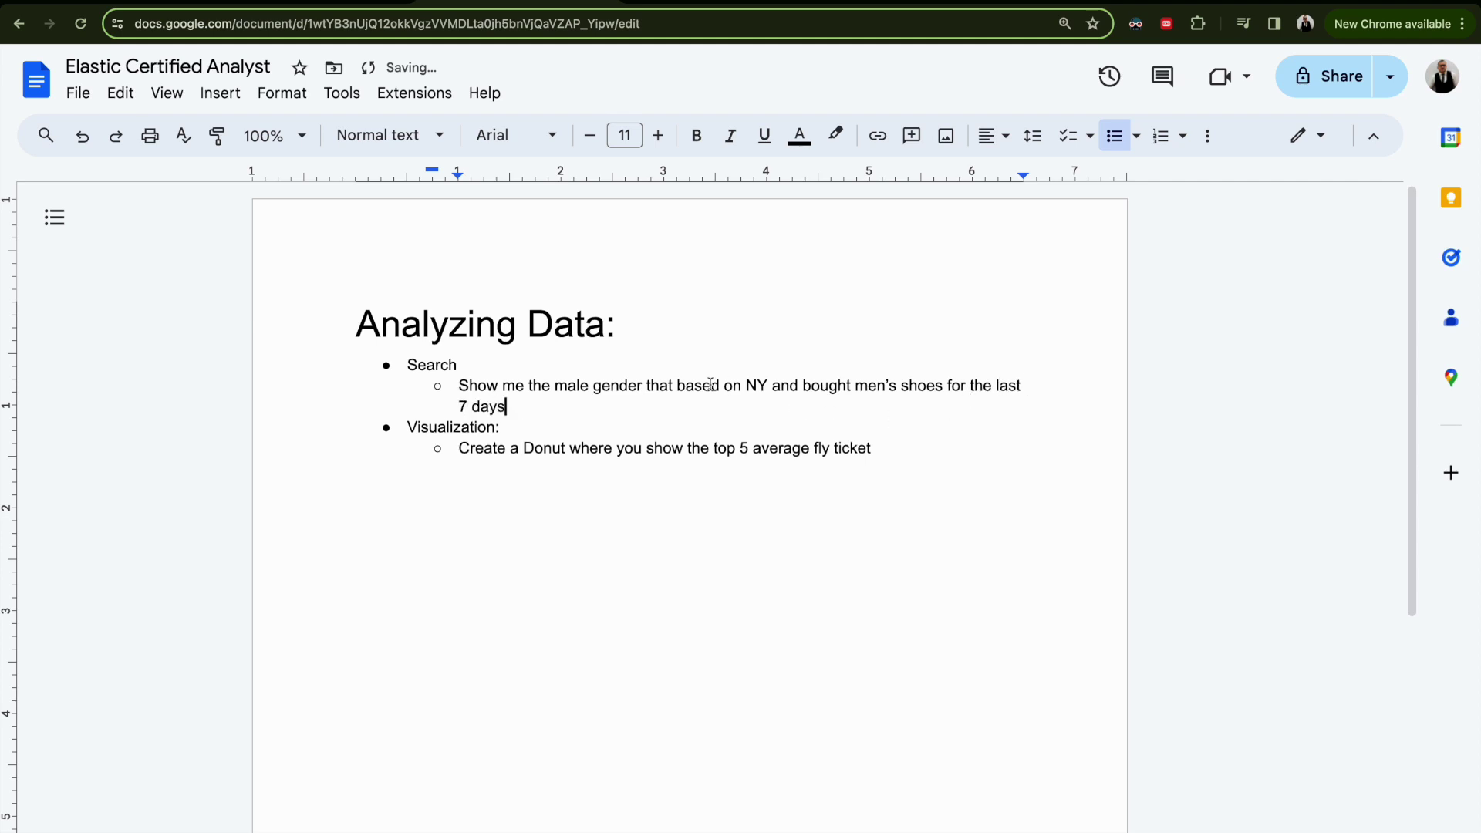
drag(461, 379, 1017, 390)
click(997, 385)
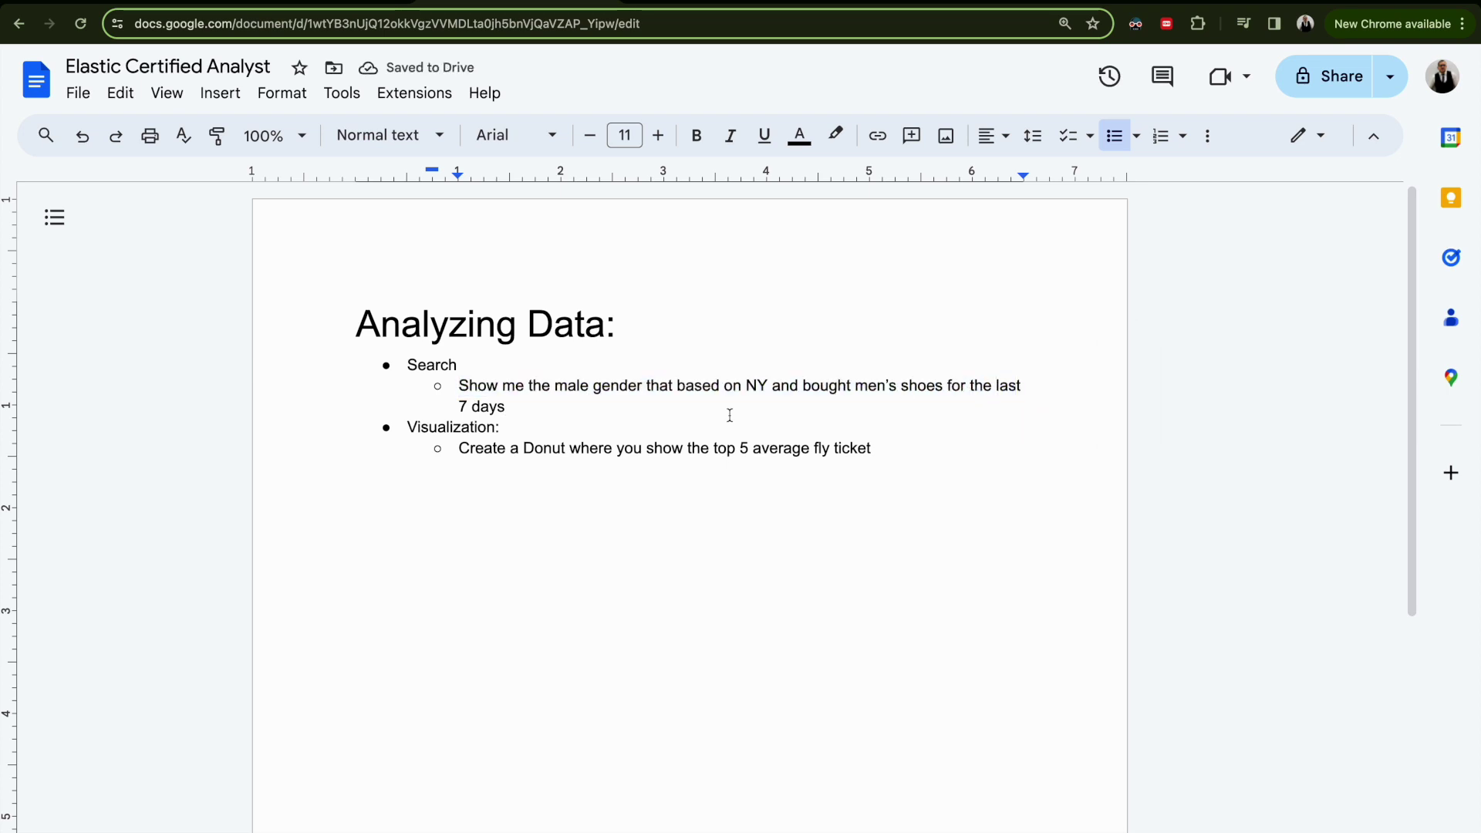
drag(455, 406, 512, 408)
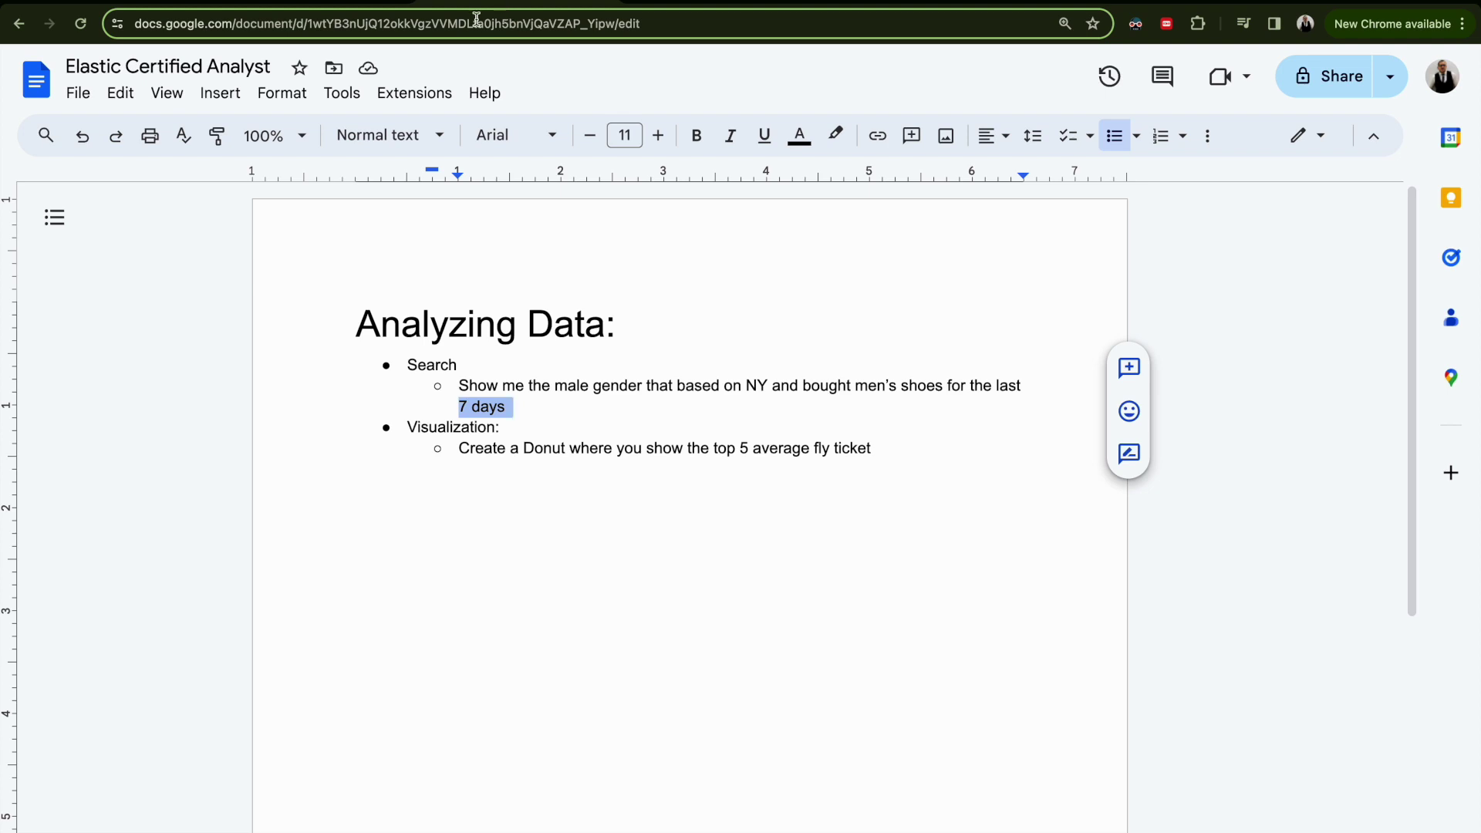
Switch back to Kibana, change the data view to Kibana Sample Data eCommerce and remove the two flight filters.
click(154, 3)
click(206, 162)
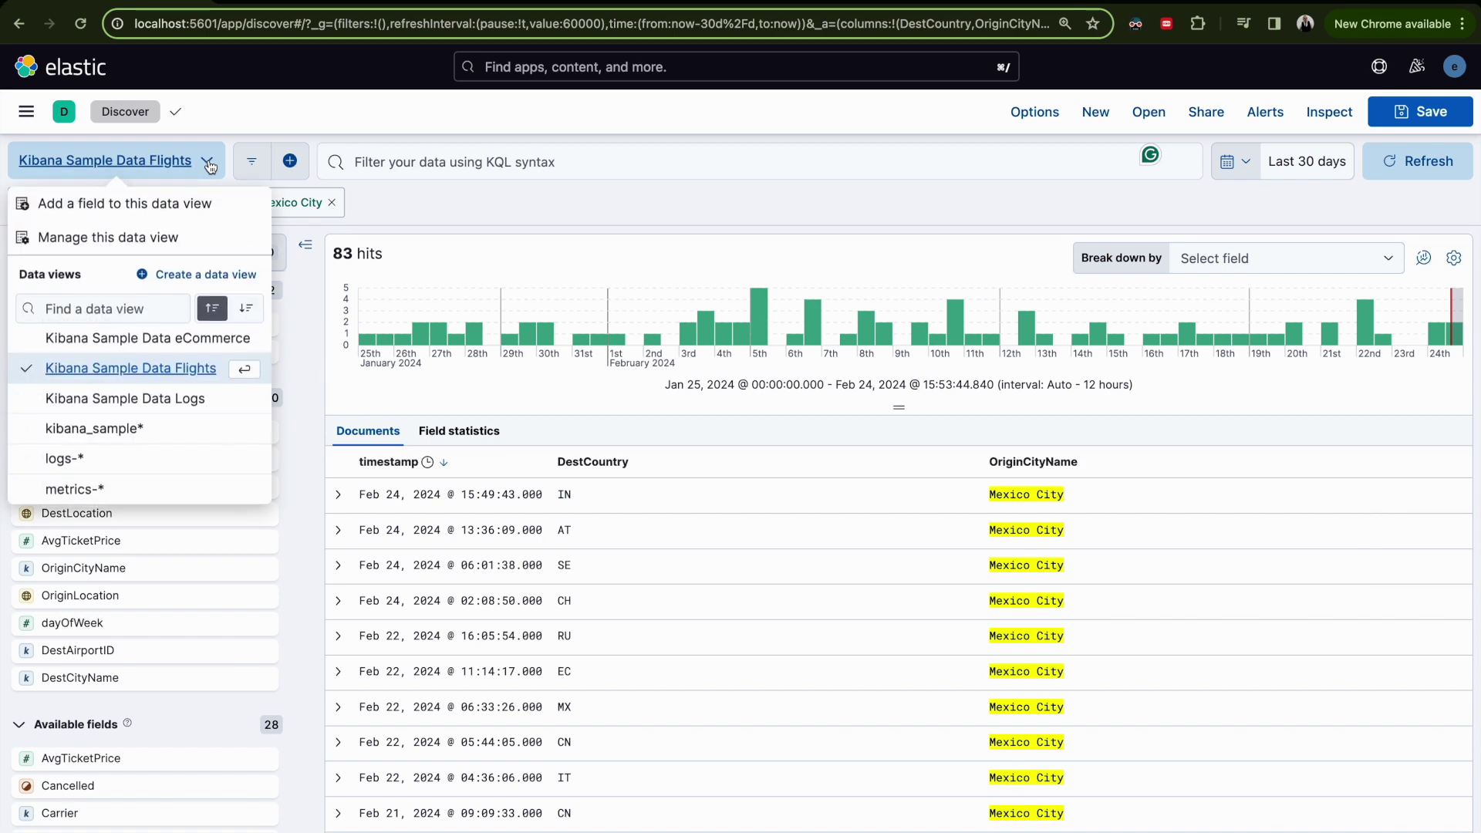
click(197, 335)
click(172, 202)
click(158, 202)
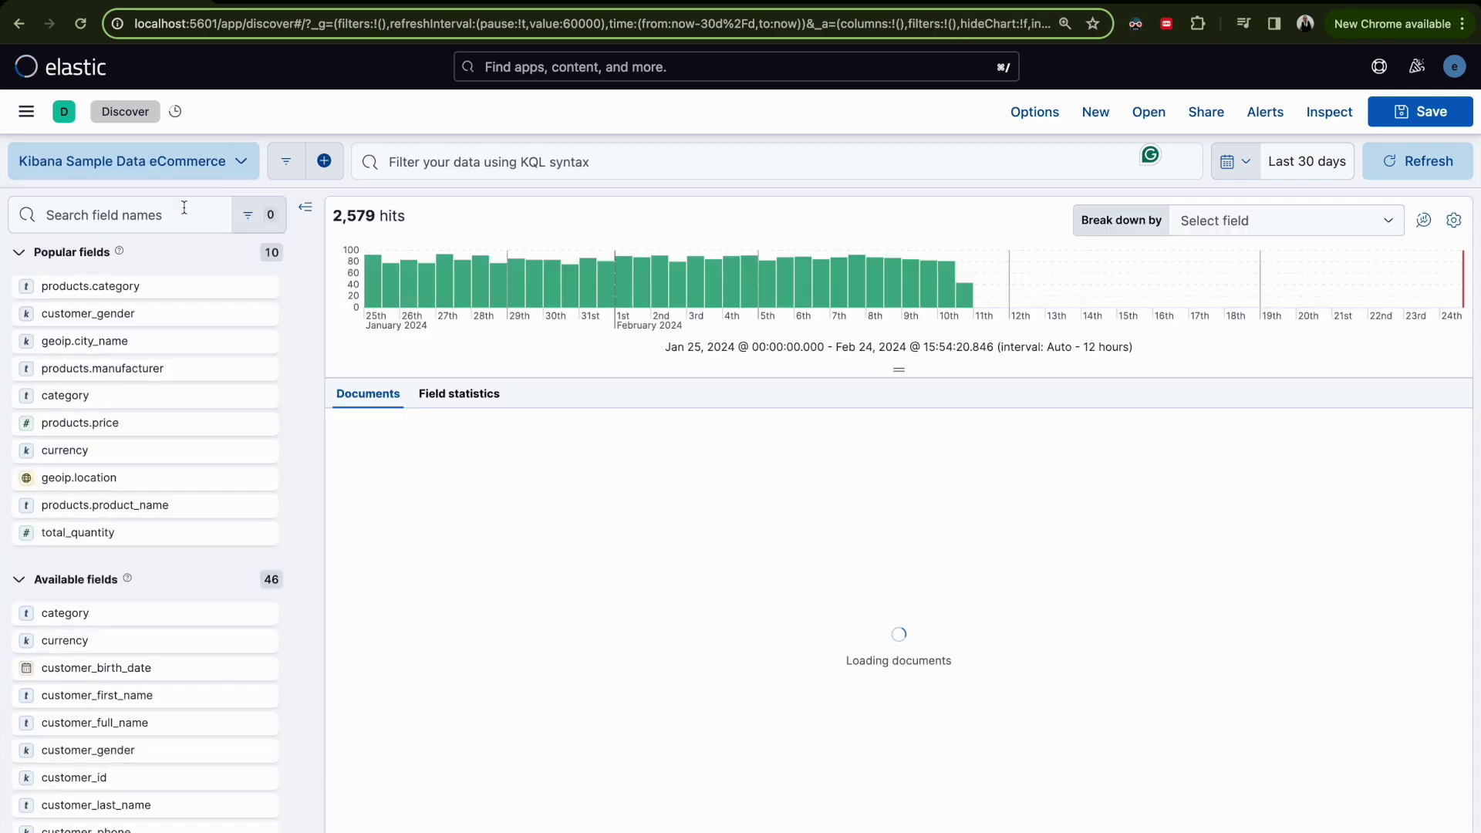
Add customer_gender, geoip.city_name and products.category as table columns from the first order's expanded document, and collapse it.
click(338, 457)
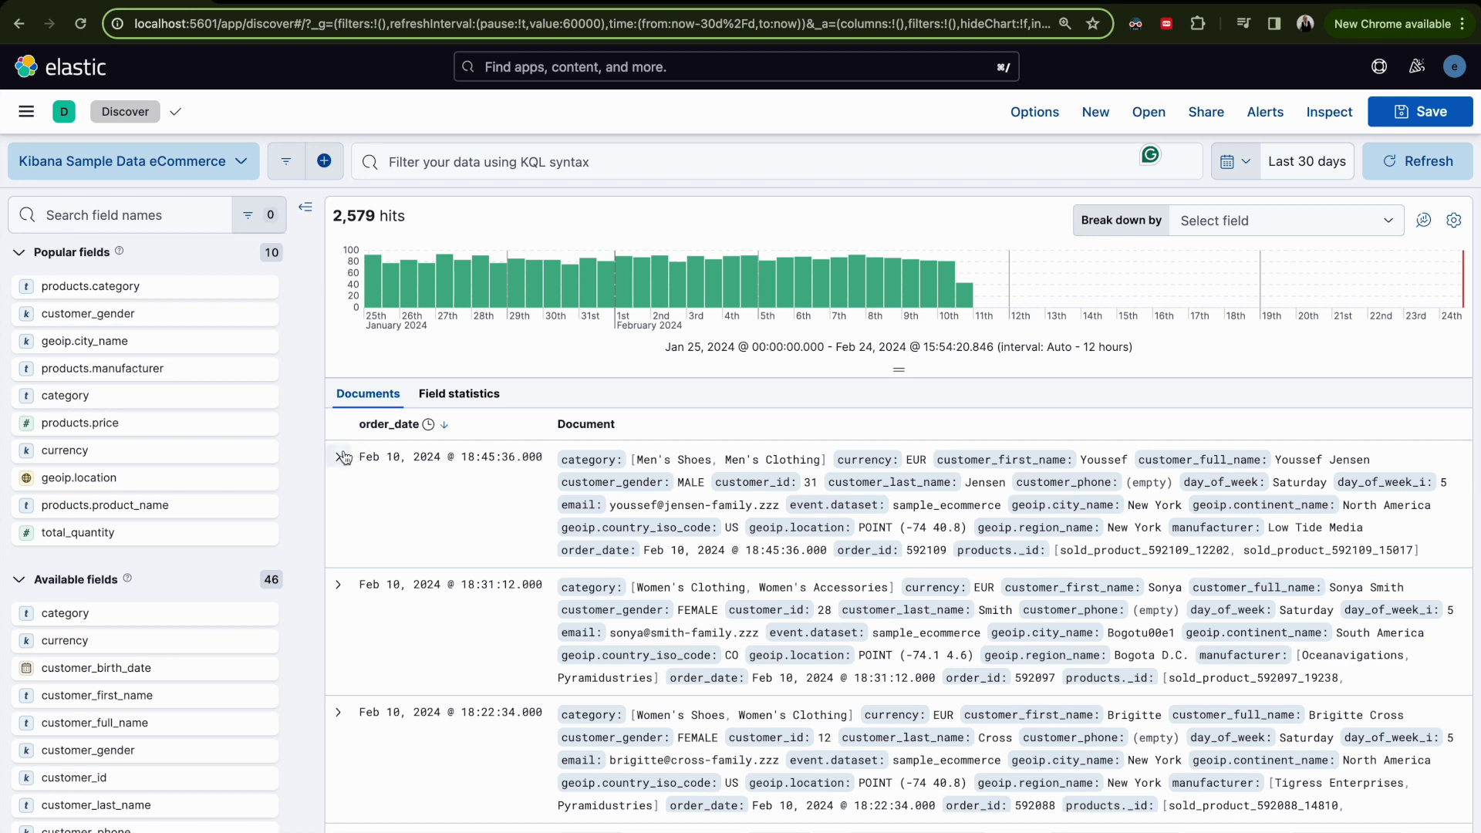
scroll(526, 682, down, 5)
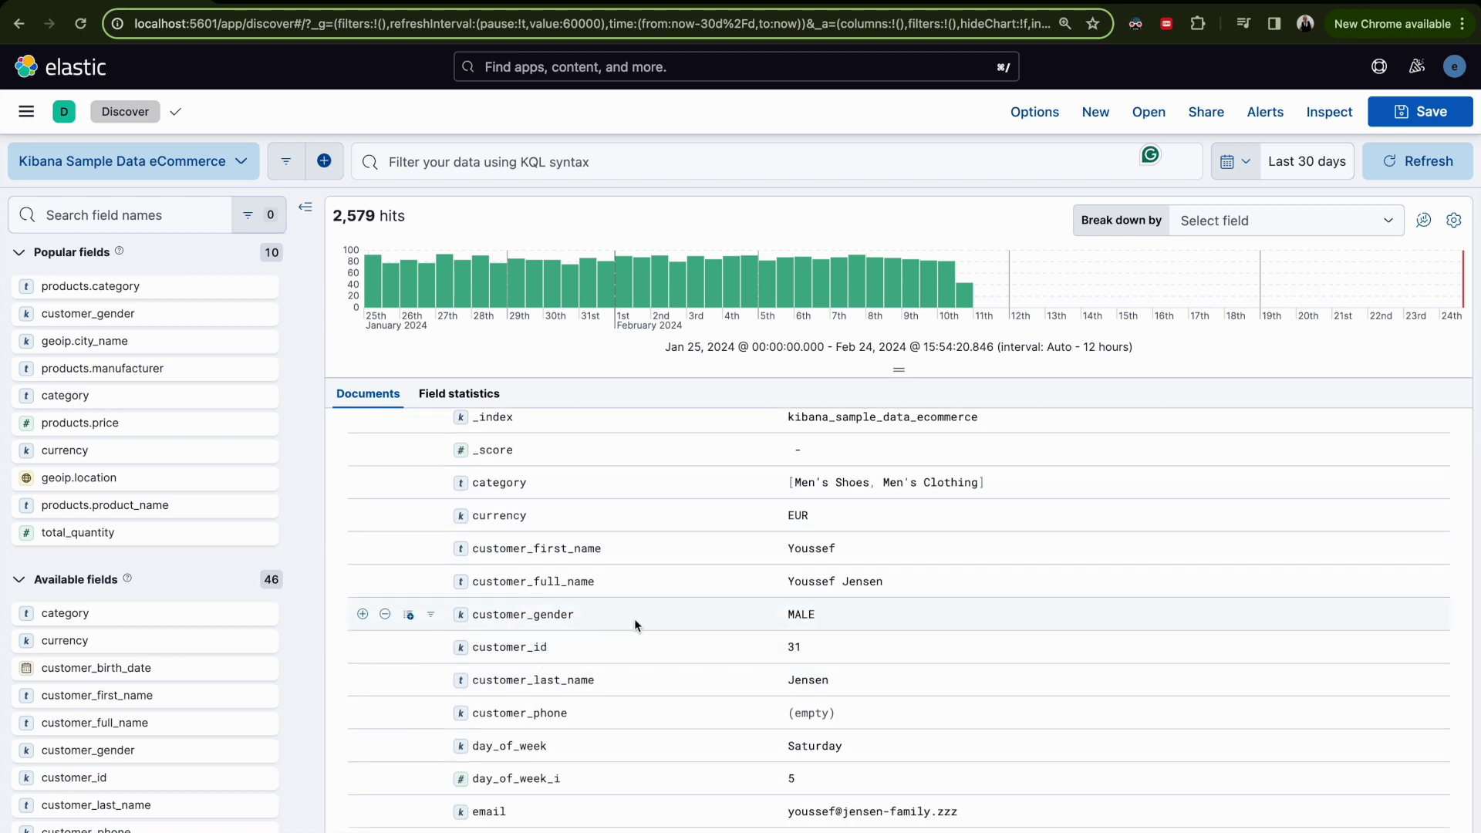
click(409, 615)
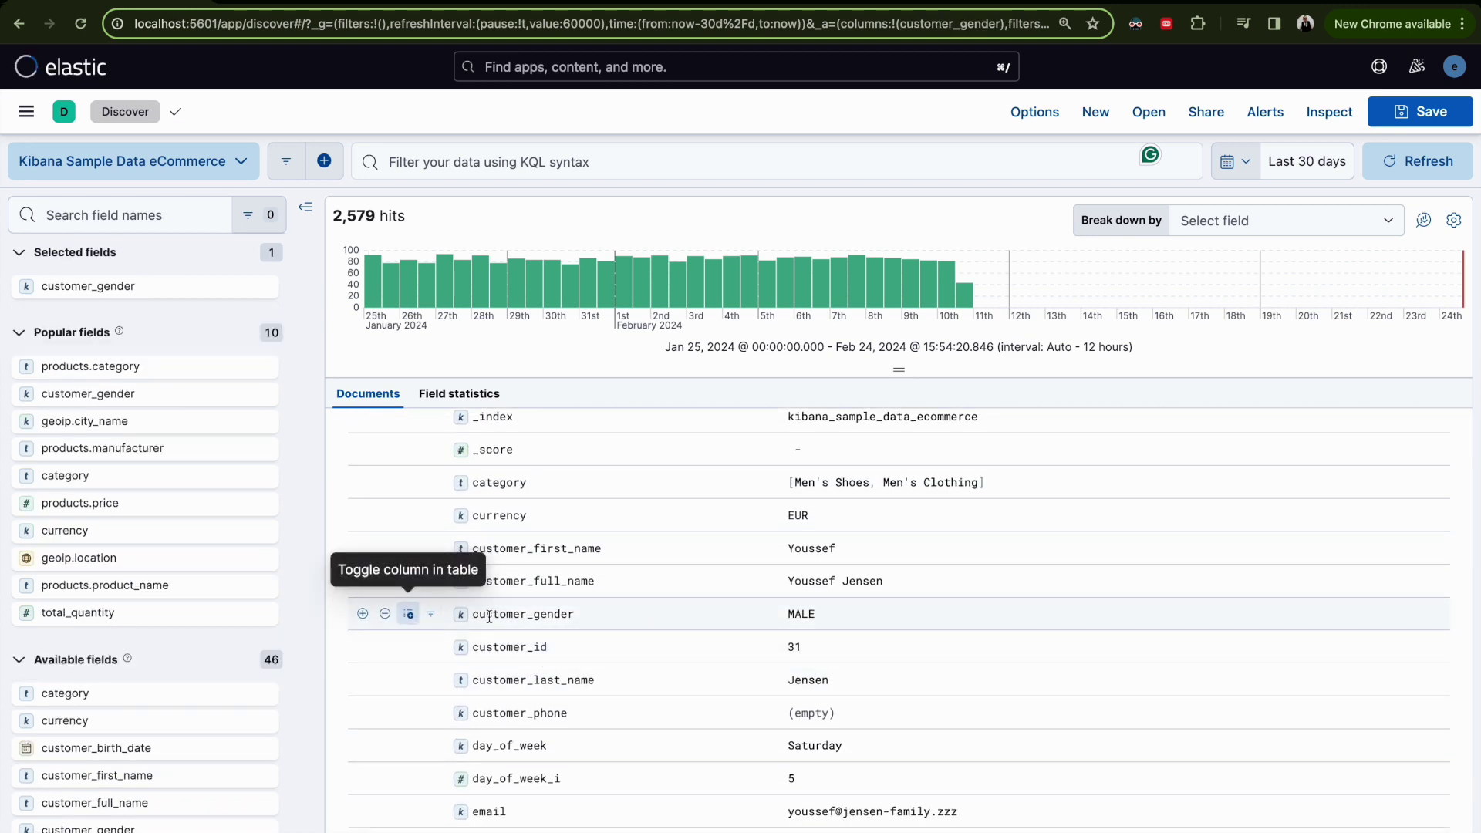
scroll(518, 719, down, 4)
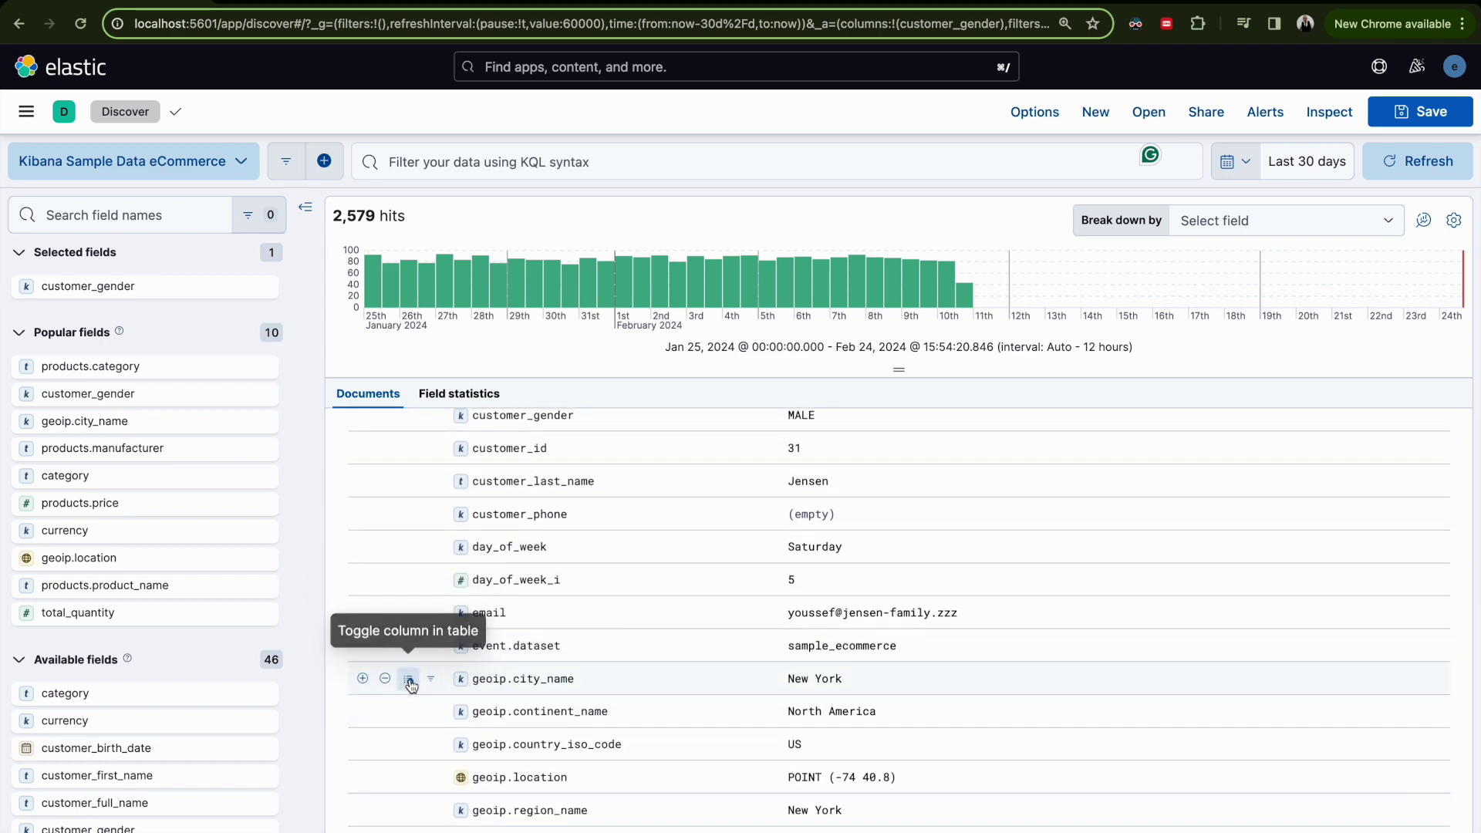
click(409, 678)
scroll(492, 748, down, 6)
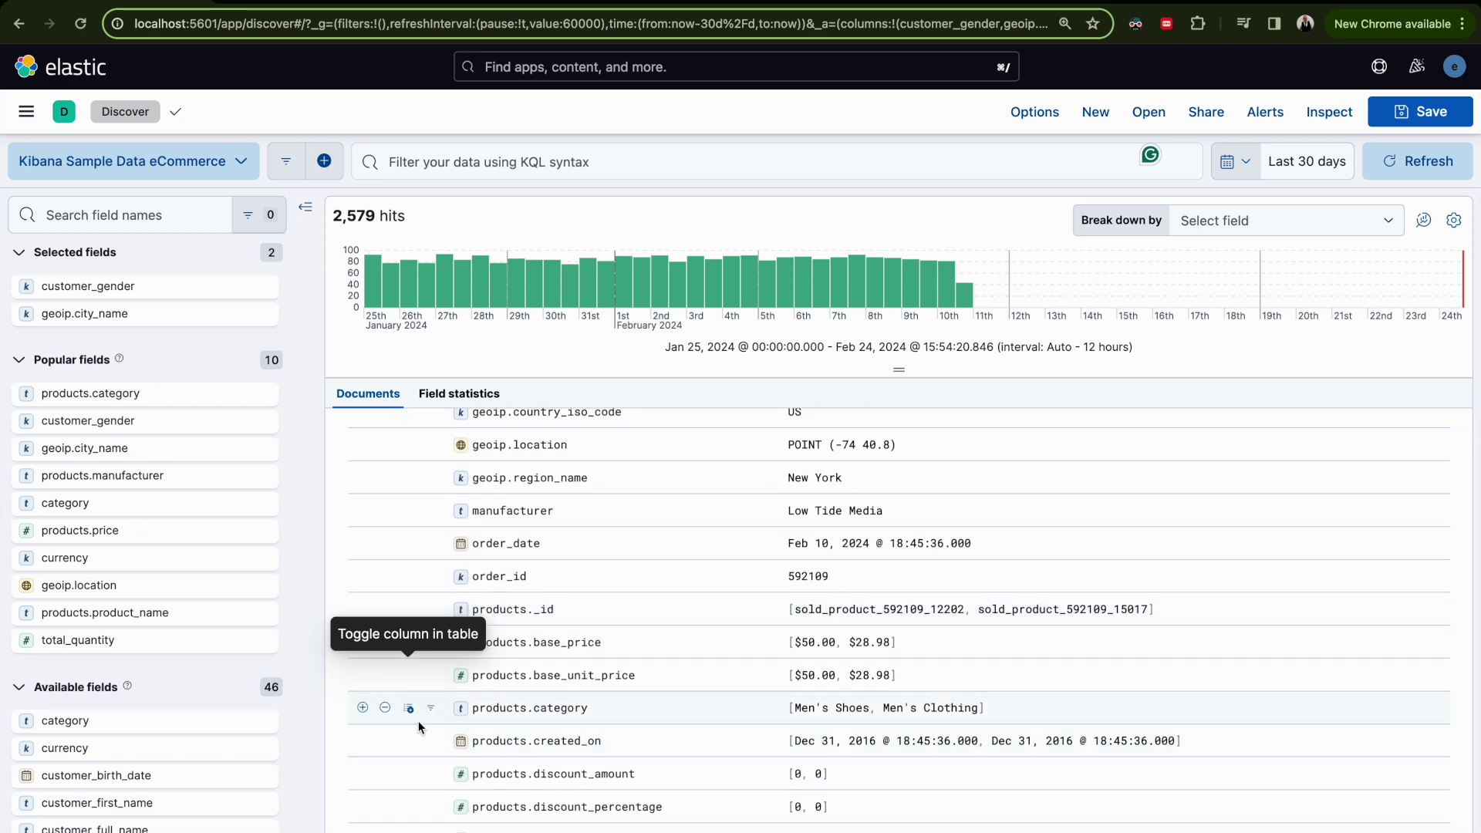
click(410, 710)
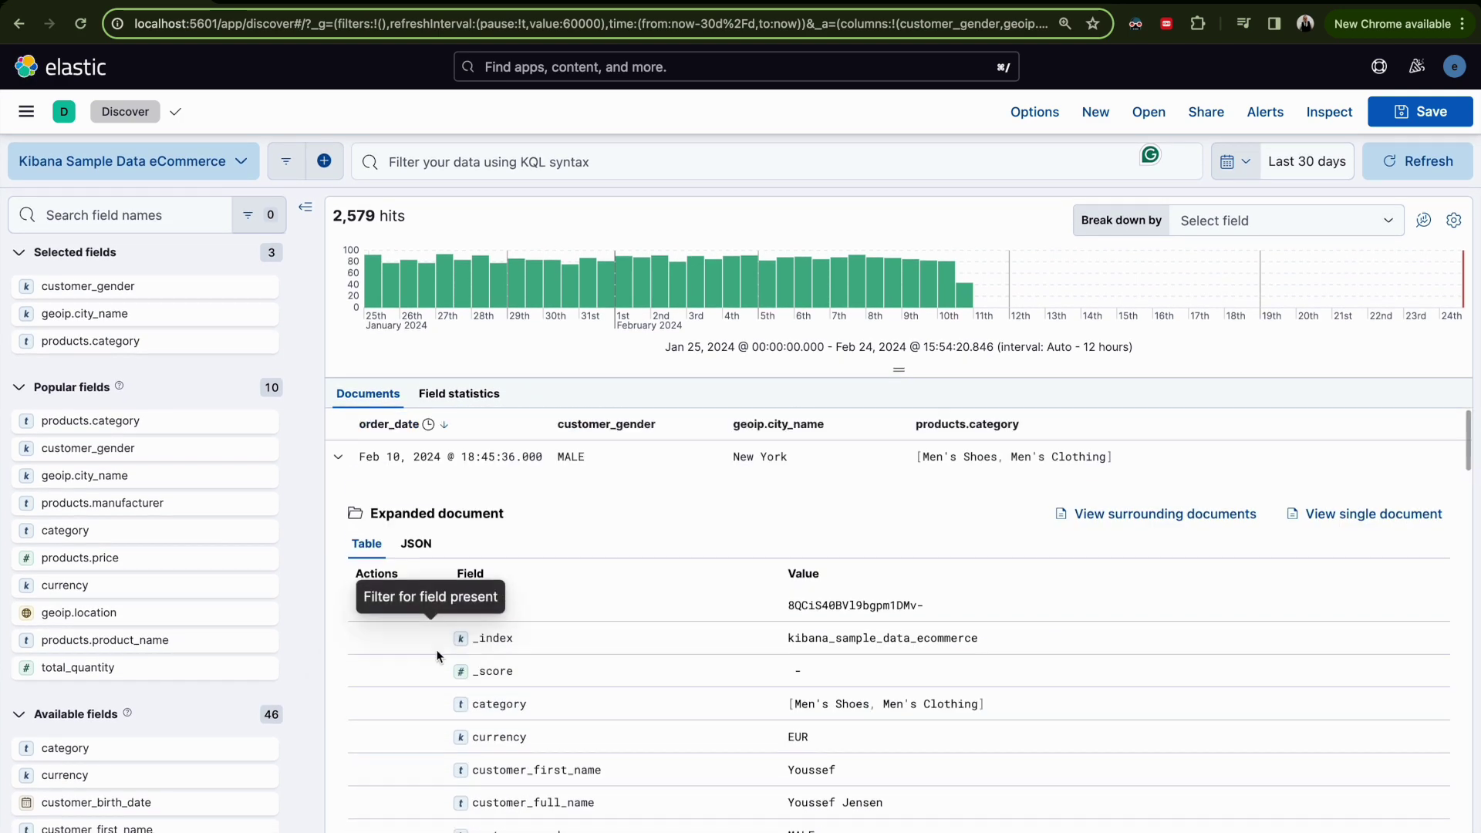
click(338, 456)
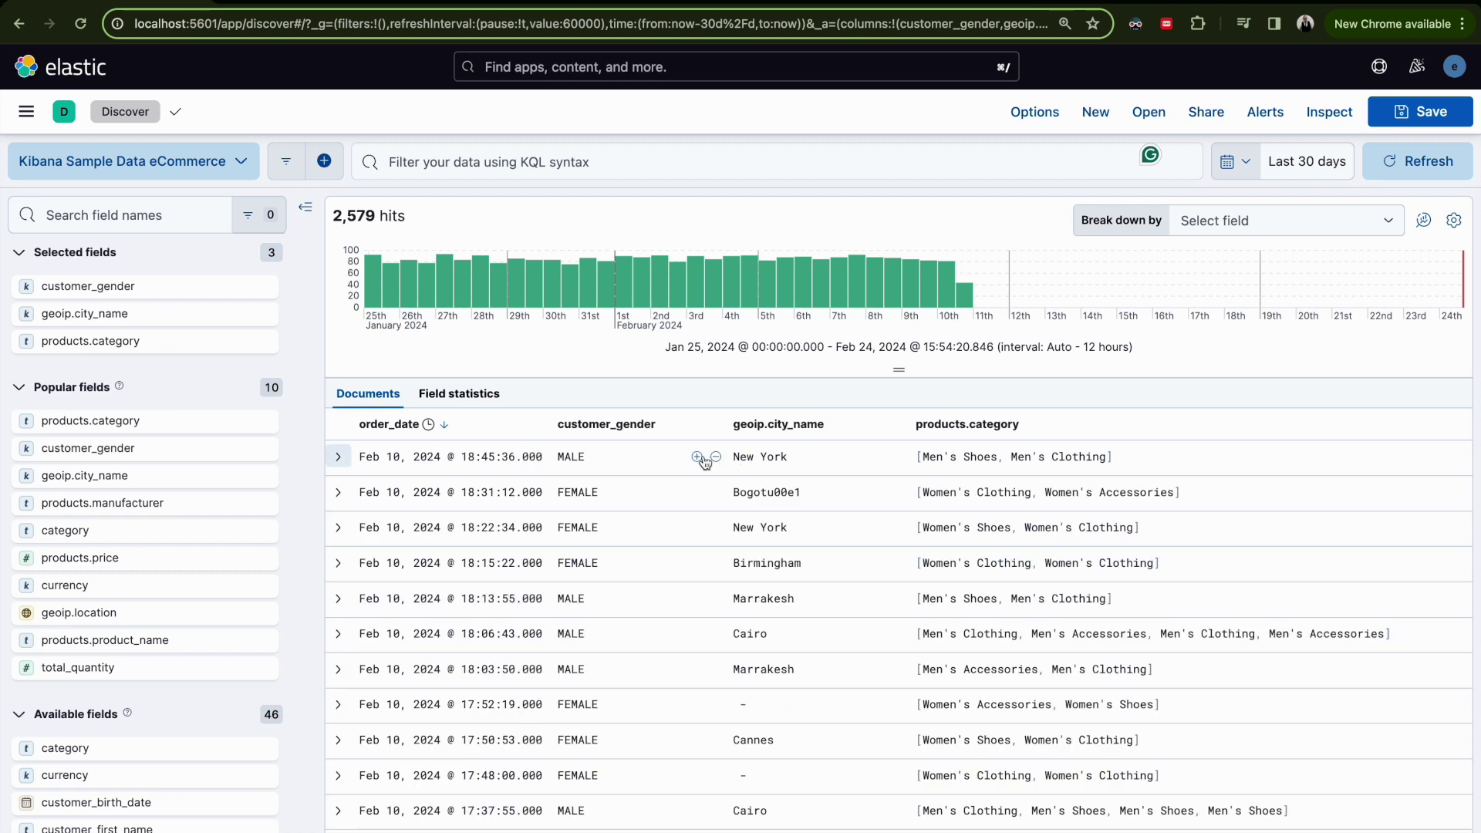
Filter the orders for customer_gender MALE, geoip.city_name New York and products.category Men's Shoes, keeping Men's Shoes as the only category filter.
click(696, 459)
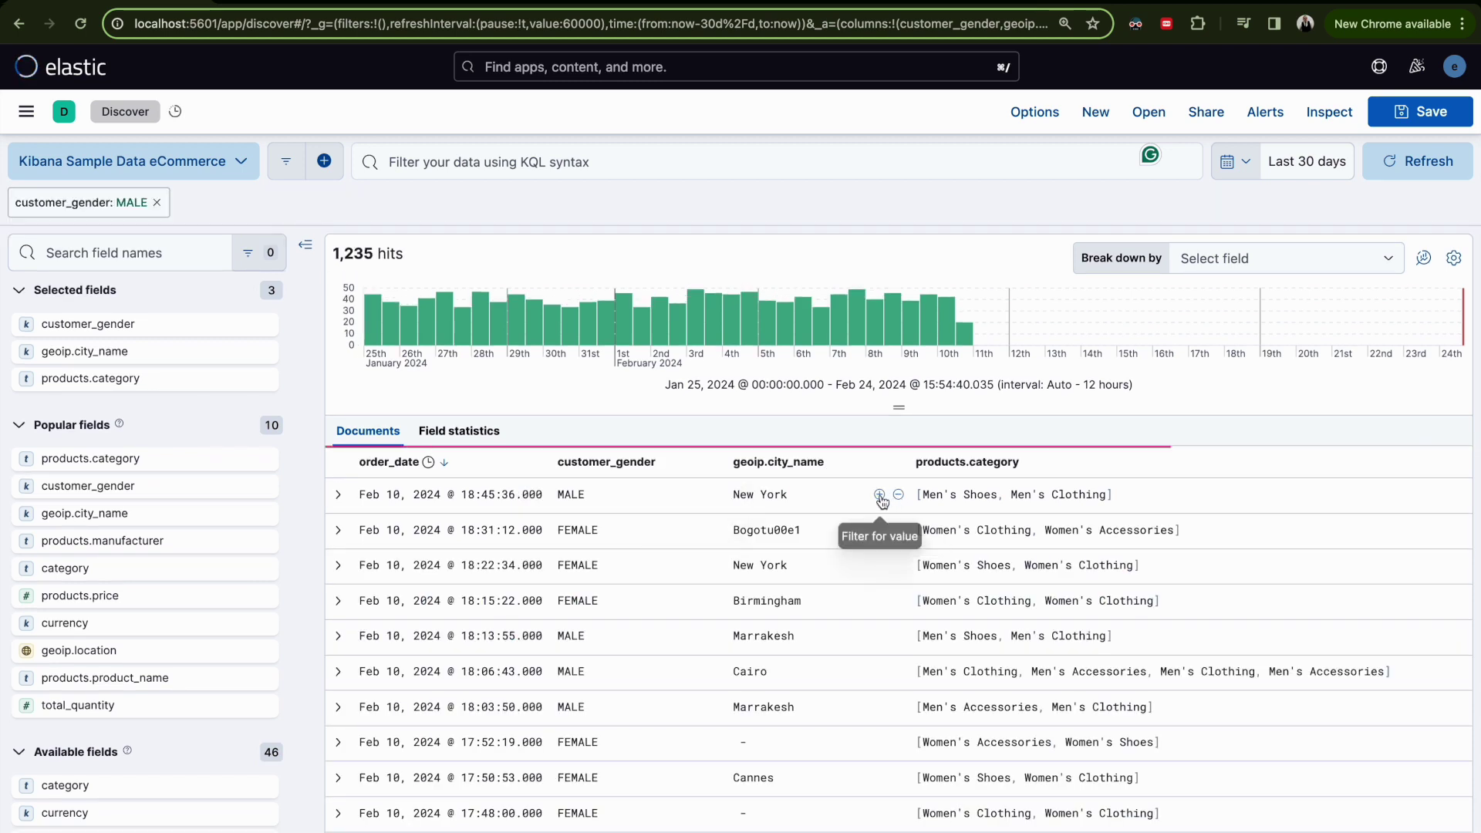
click(879, 494)
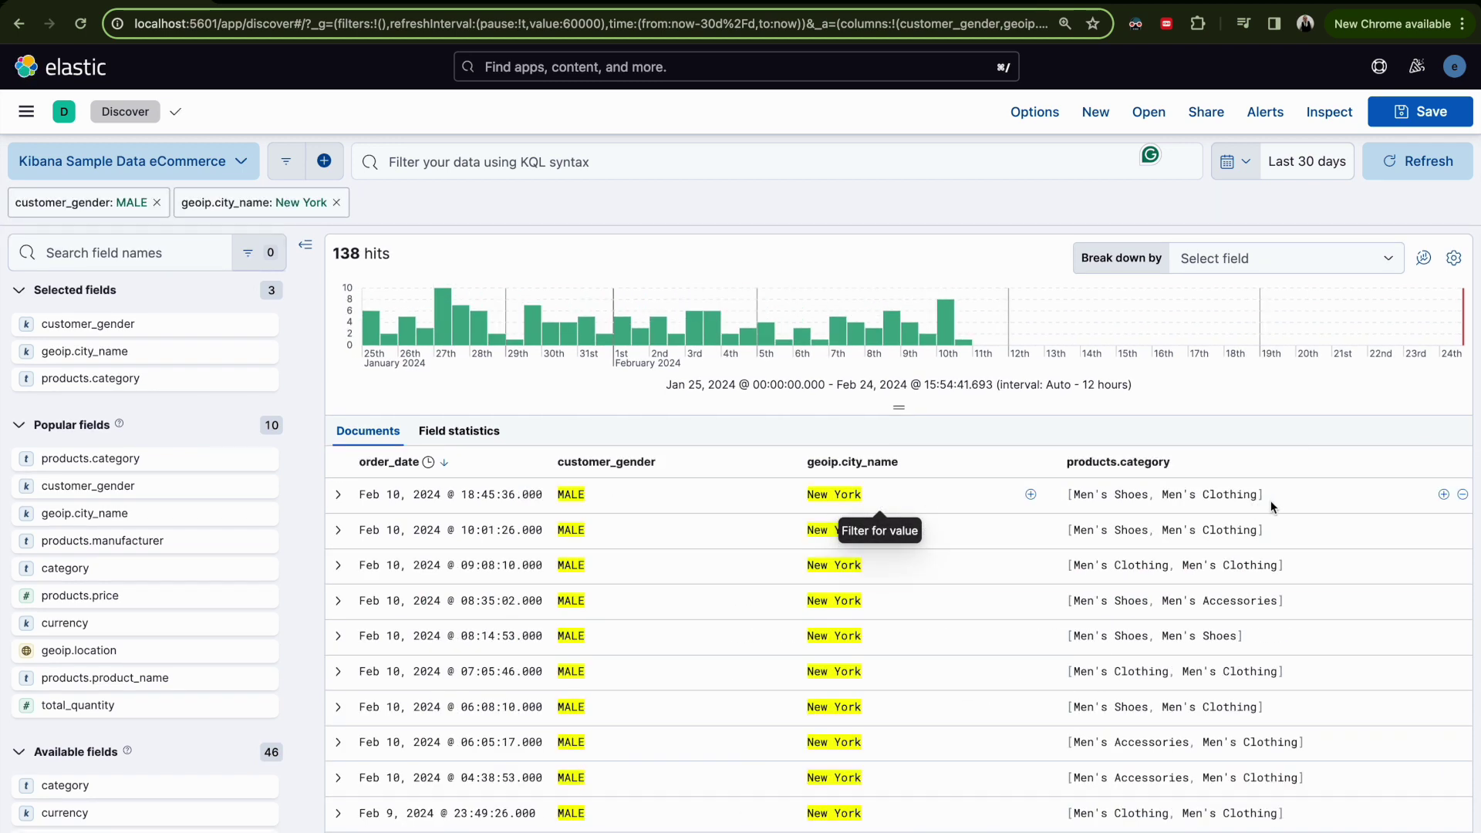
click(1443, 495)
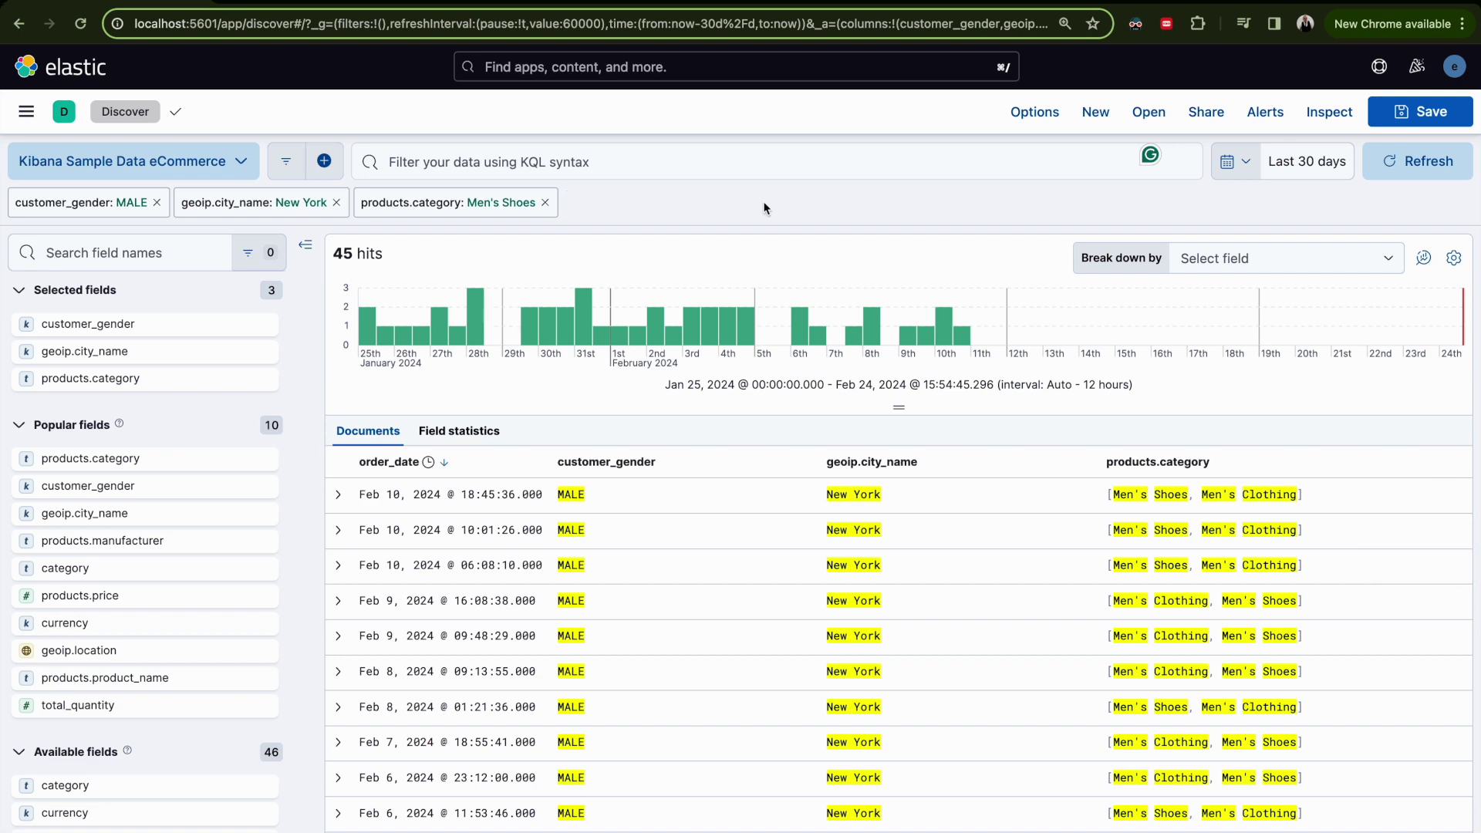
click(766, 203)
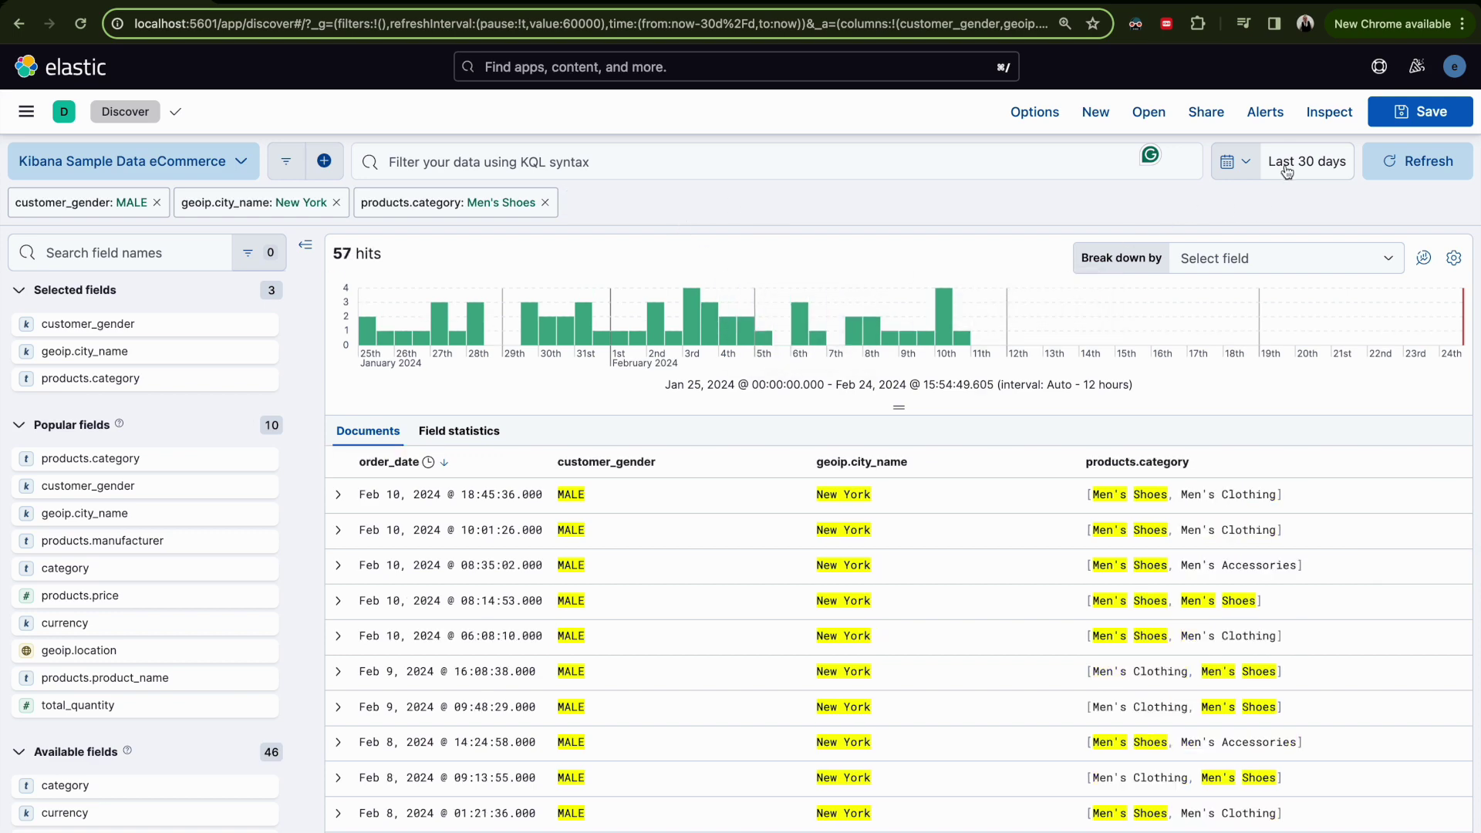
Try the Last 7 days time range on the filtered orders and return to Last 30 days.
click(1232, 161)
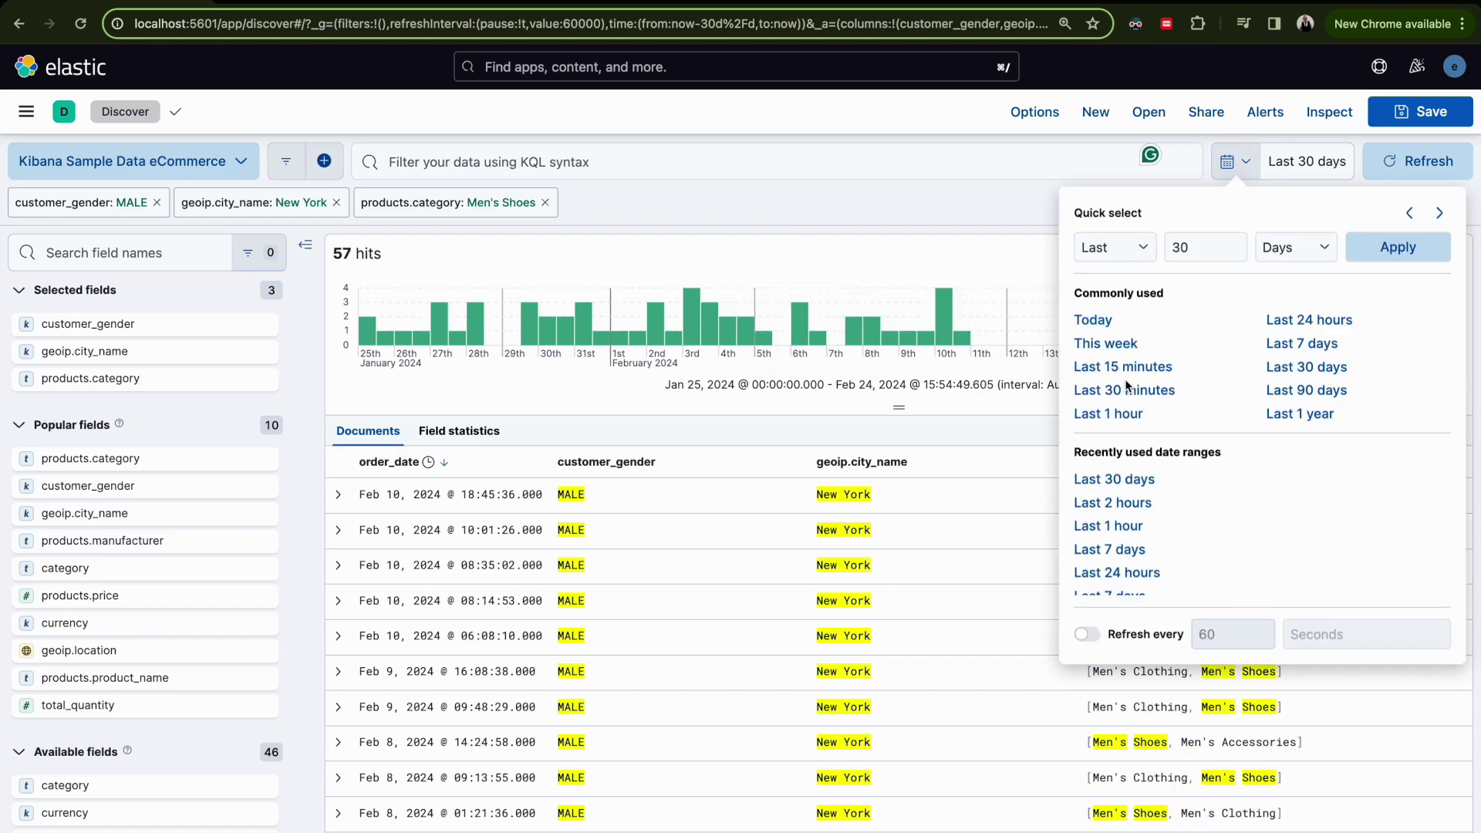
click(1289, 346)
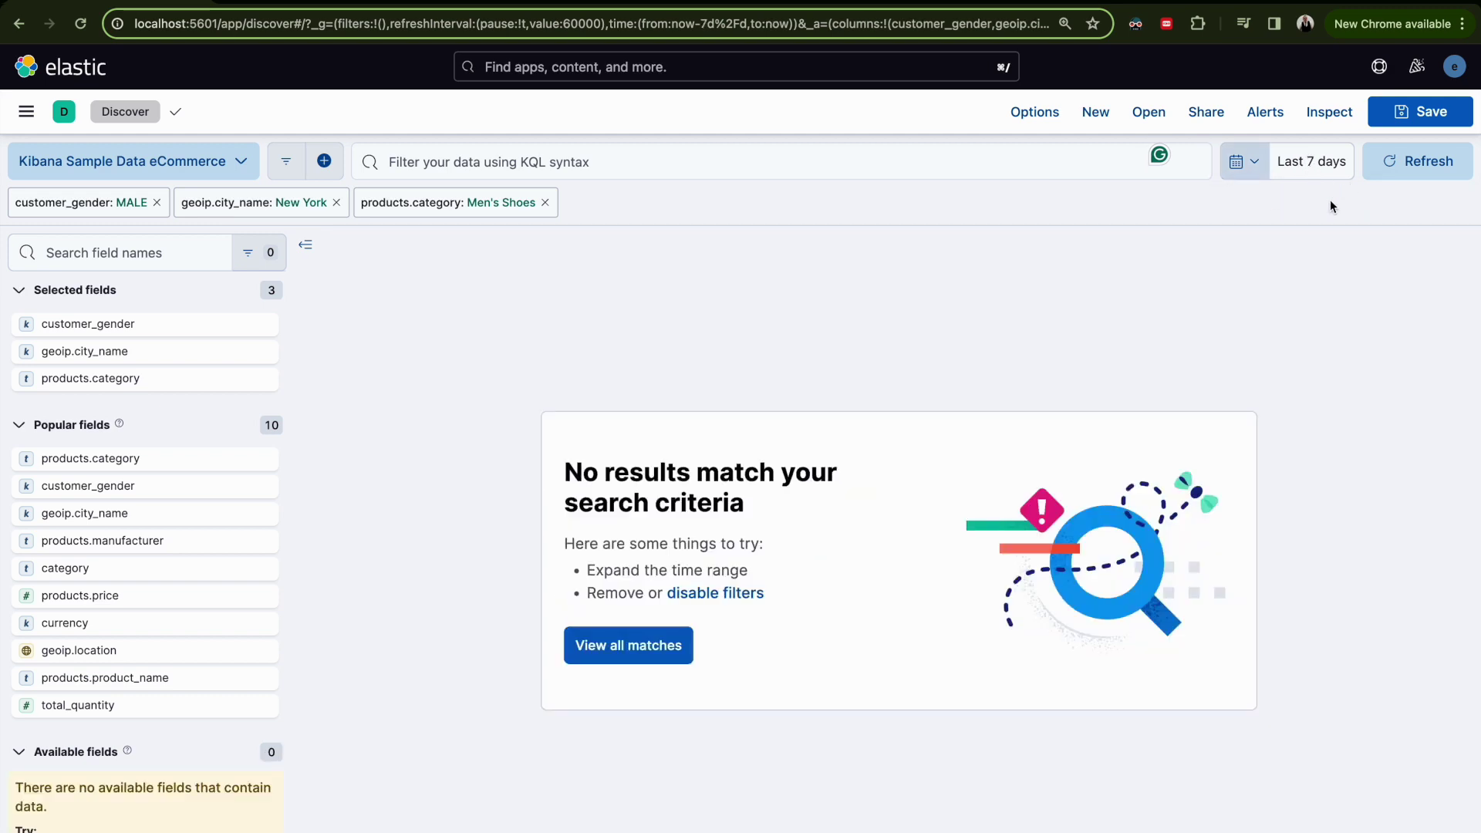
click(1253, 166)
click(1300, 368)
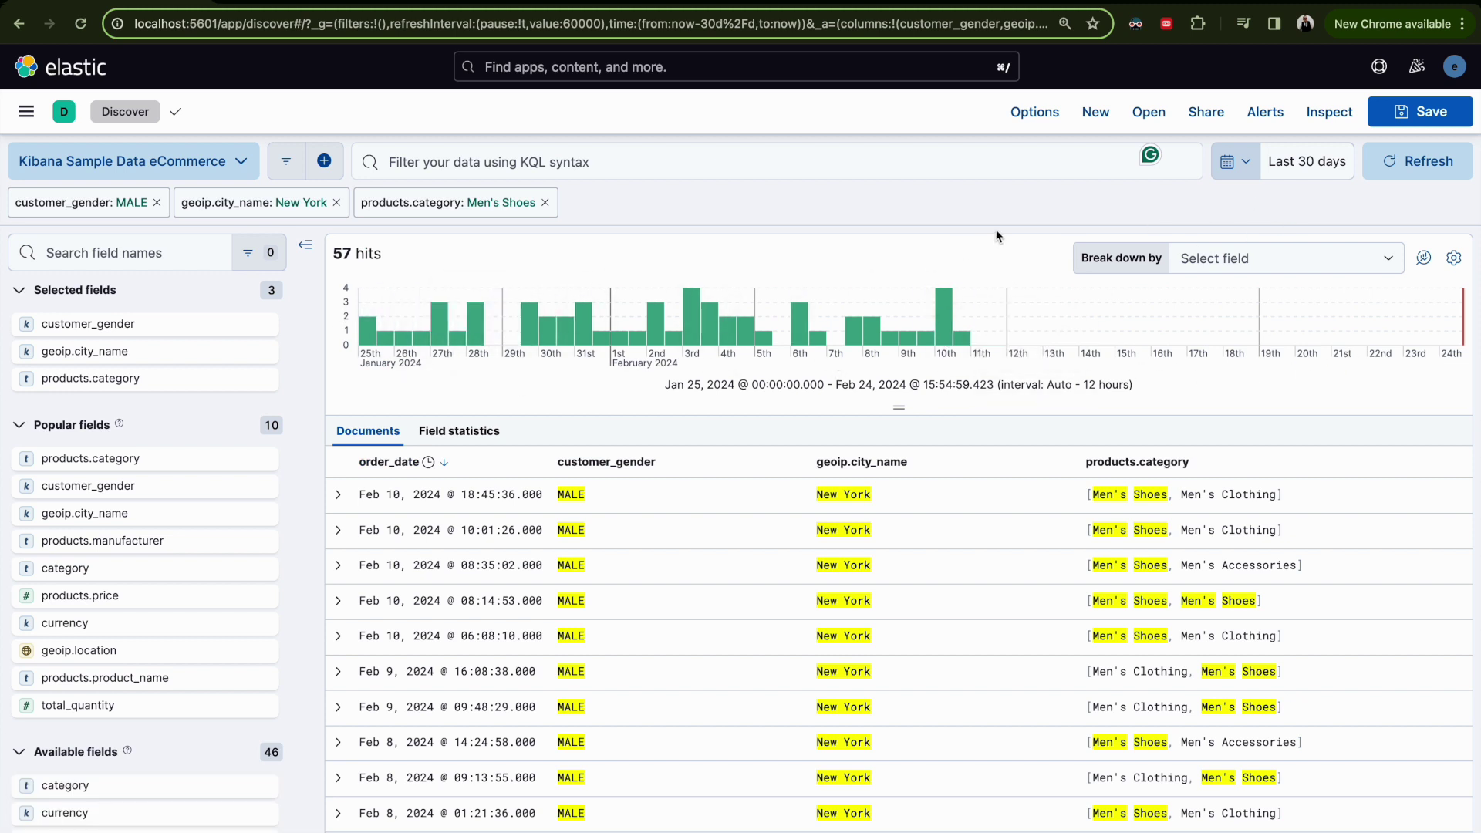
Switch to the Google Docs task list and change the Search task's period to "30 day".
click(552, 8)
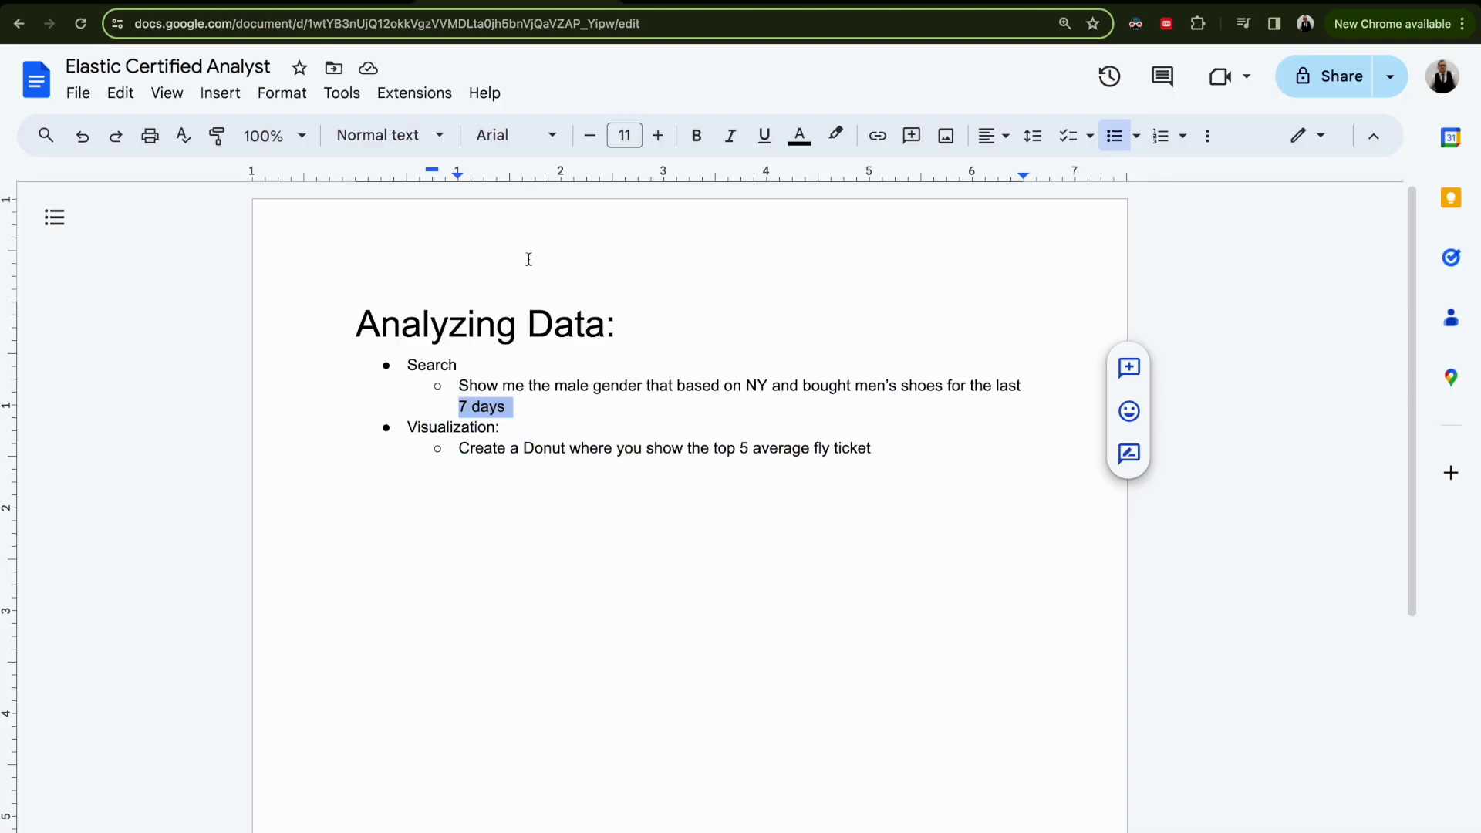
click(466, 406)
key(BackSpace)
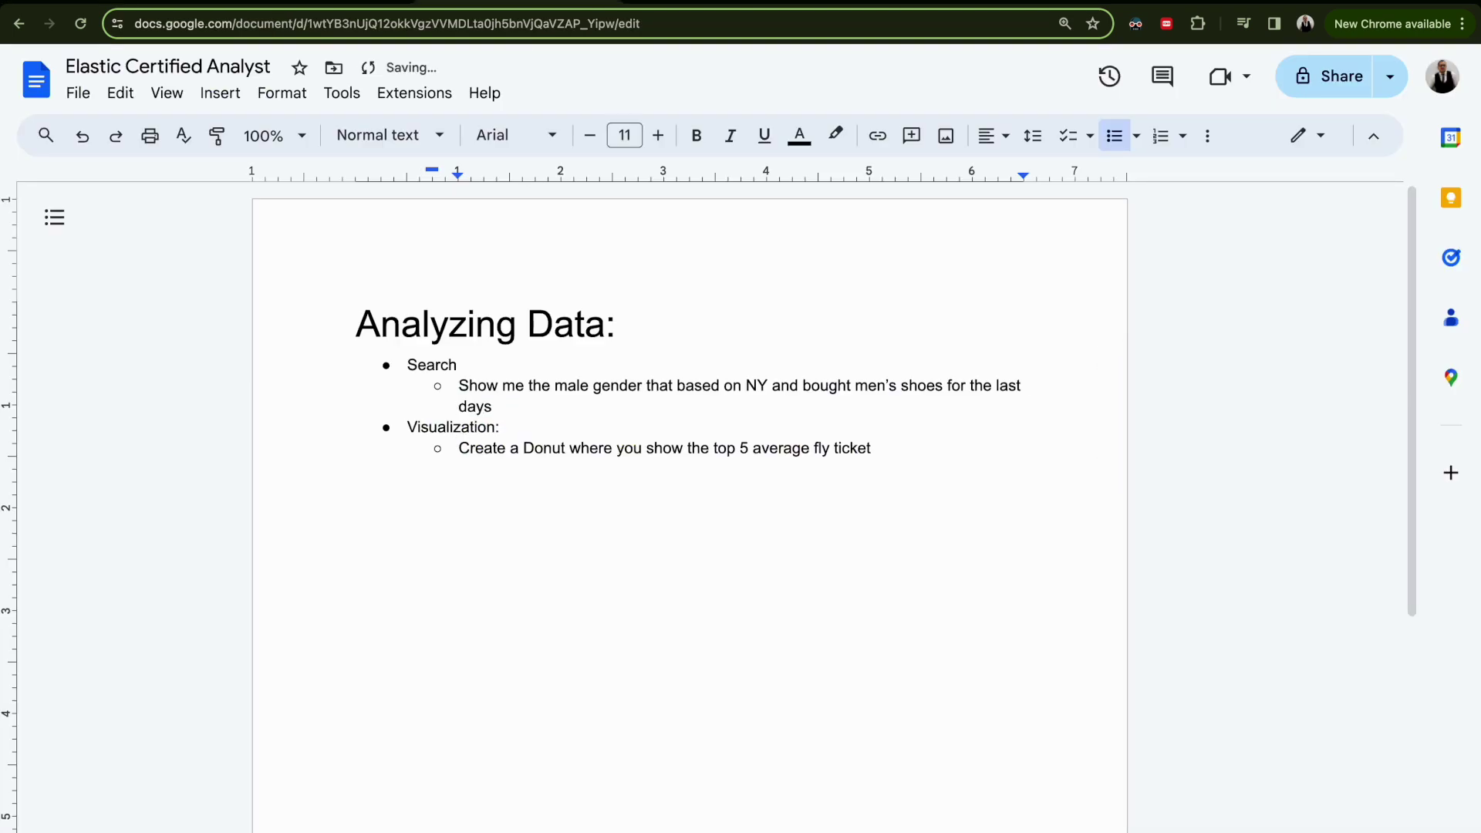
text(30)
click(523, 417)
key(BackSpace)
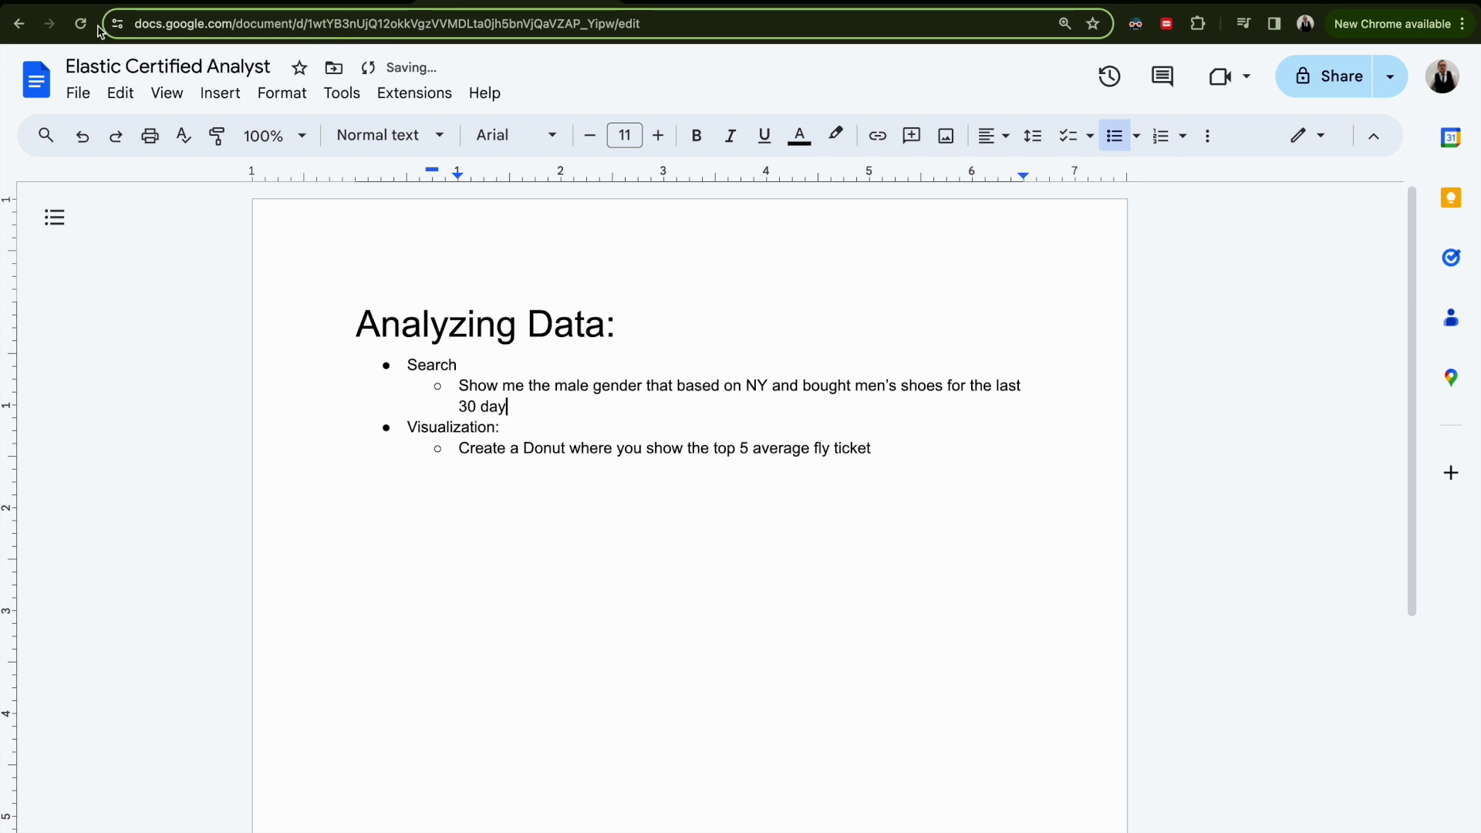
Switch back to Kibana and save the filtered search with the title "topic 3.1" and the tag dev.
key(ctrl+Tab)
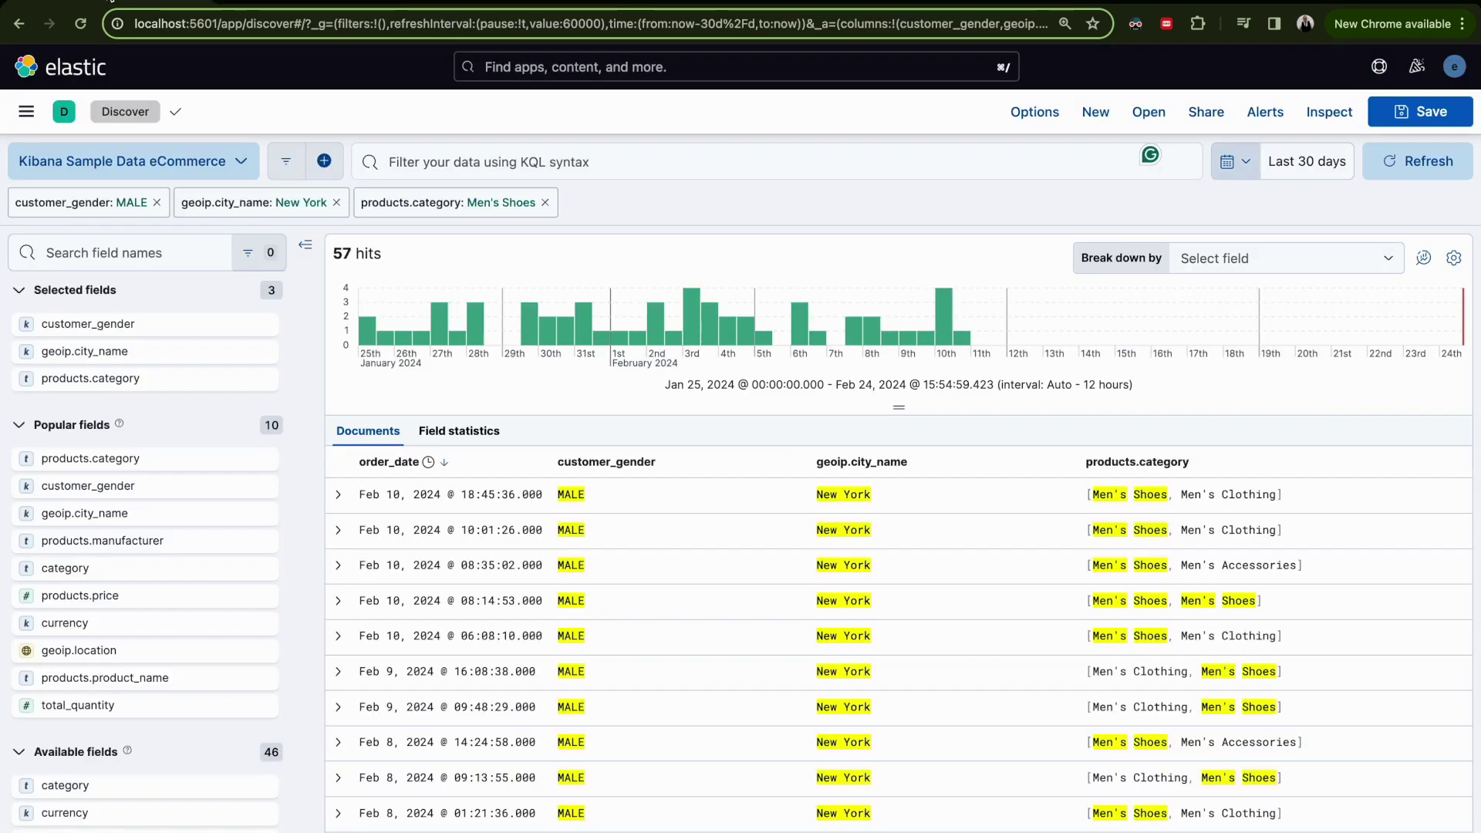
click(1385, 118)
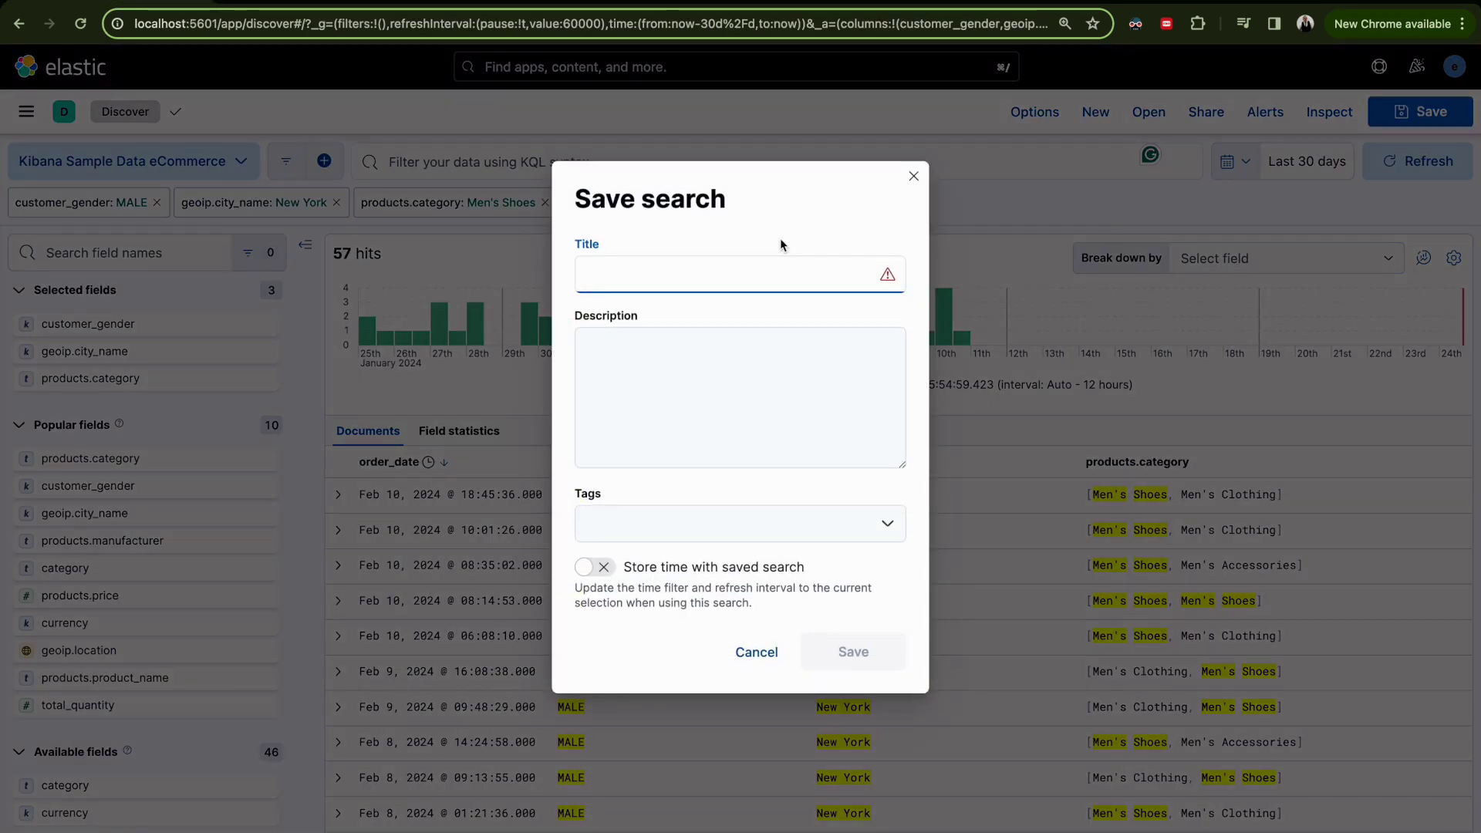
text(topic 3.1)
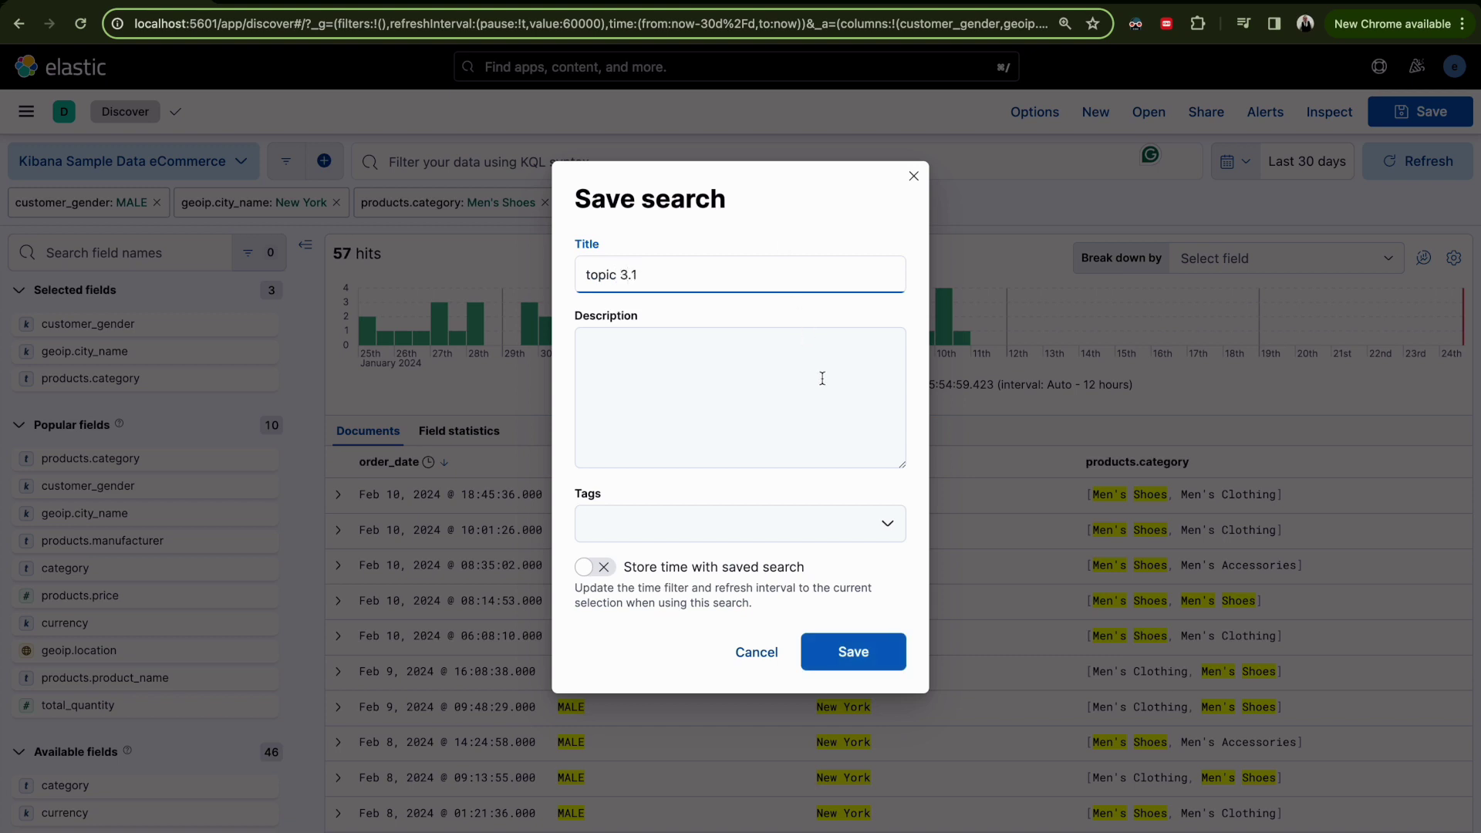
click(795, 521)
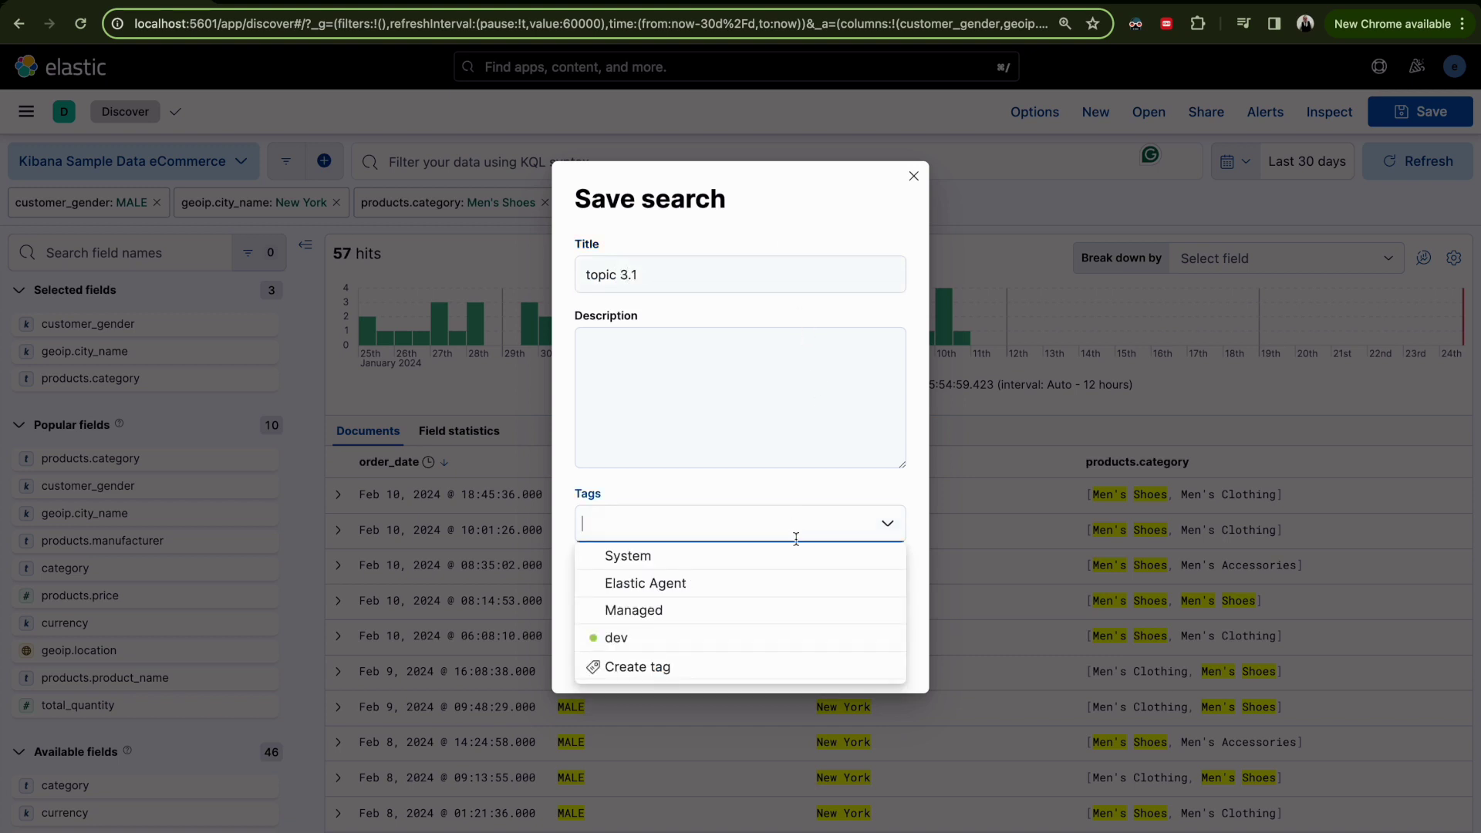
click(649, 640)
click(859, 667)
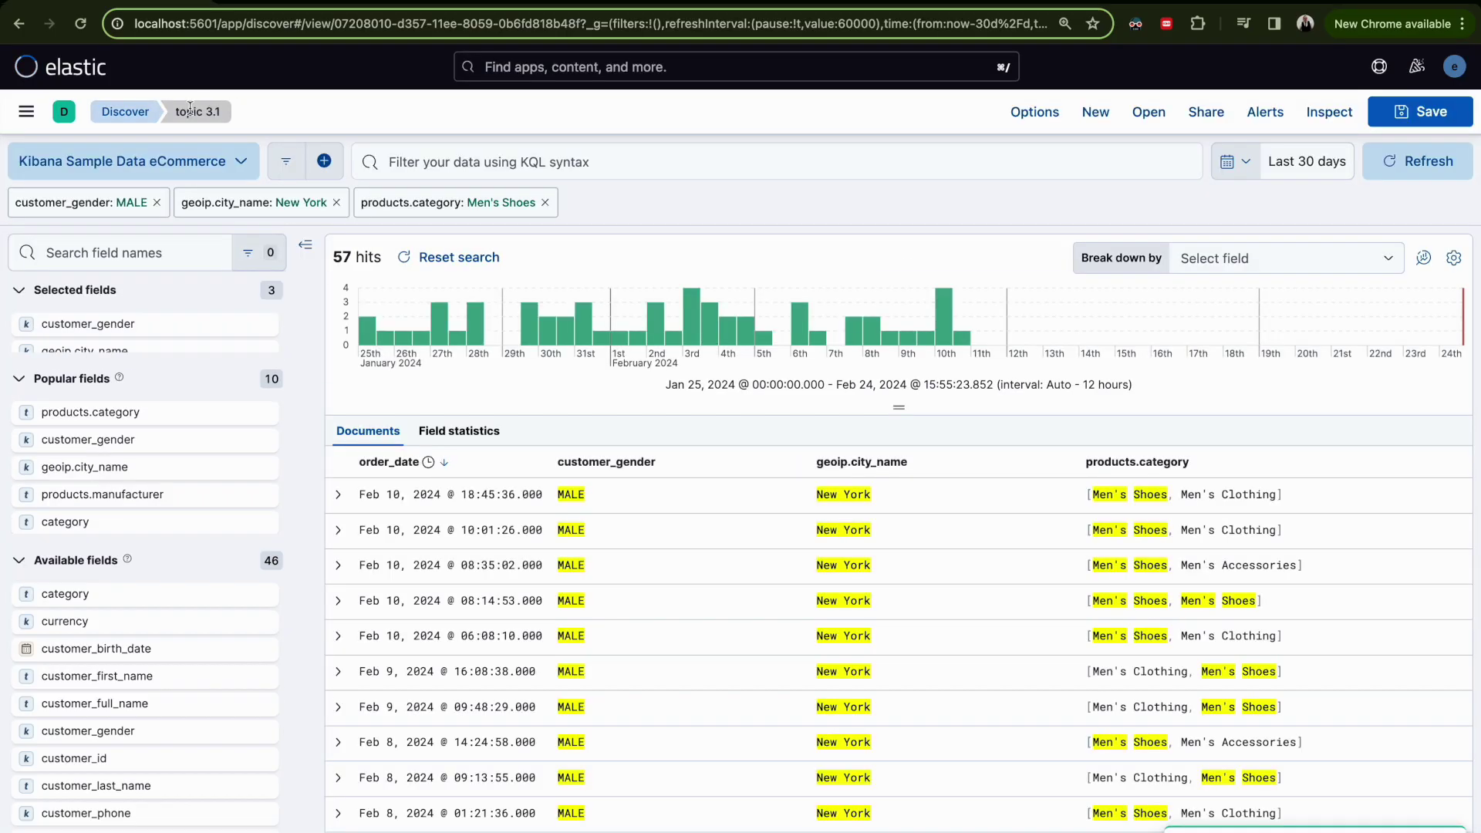
Reset Discover to an unsaved session, search the saved searches for "topic" and open "topic 3.1" to check its documents.
click(123, 112)
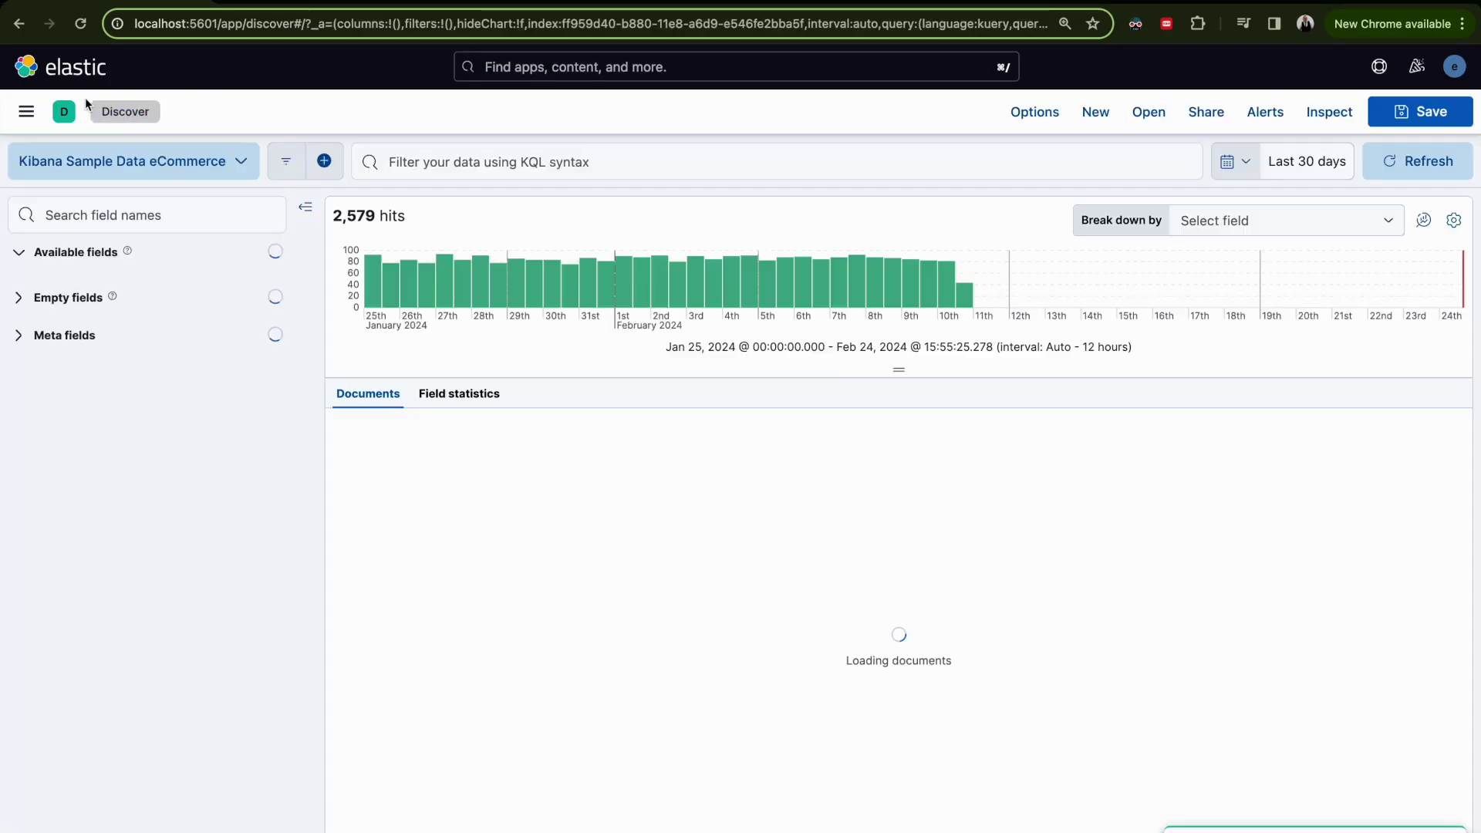
click(1148, 113)
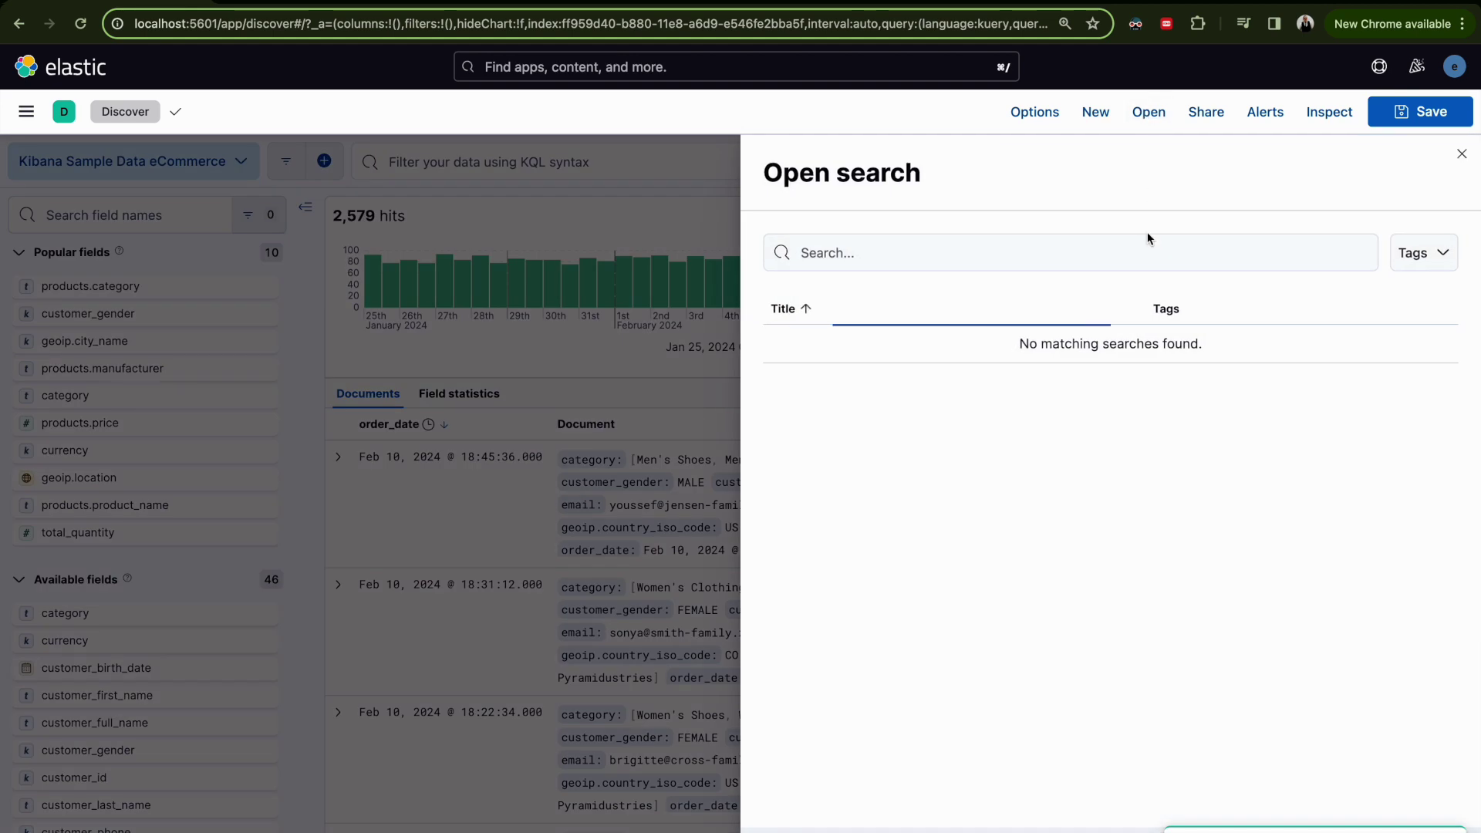
text(topic)
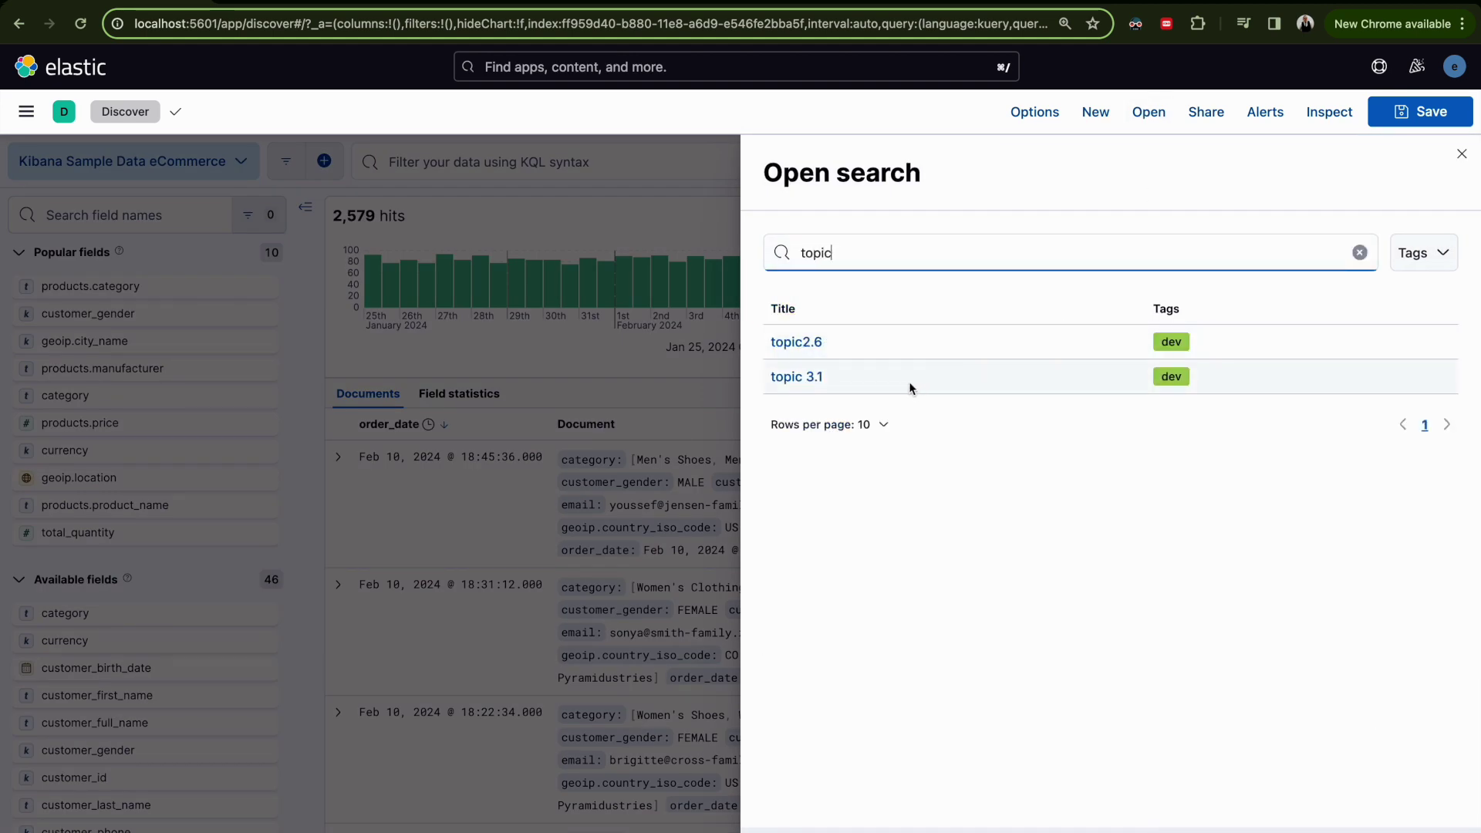
click(797, 377)
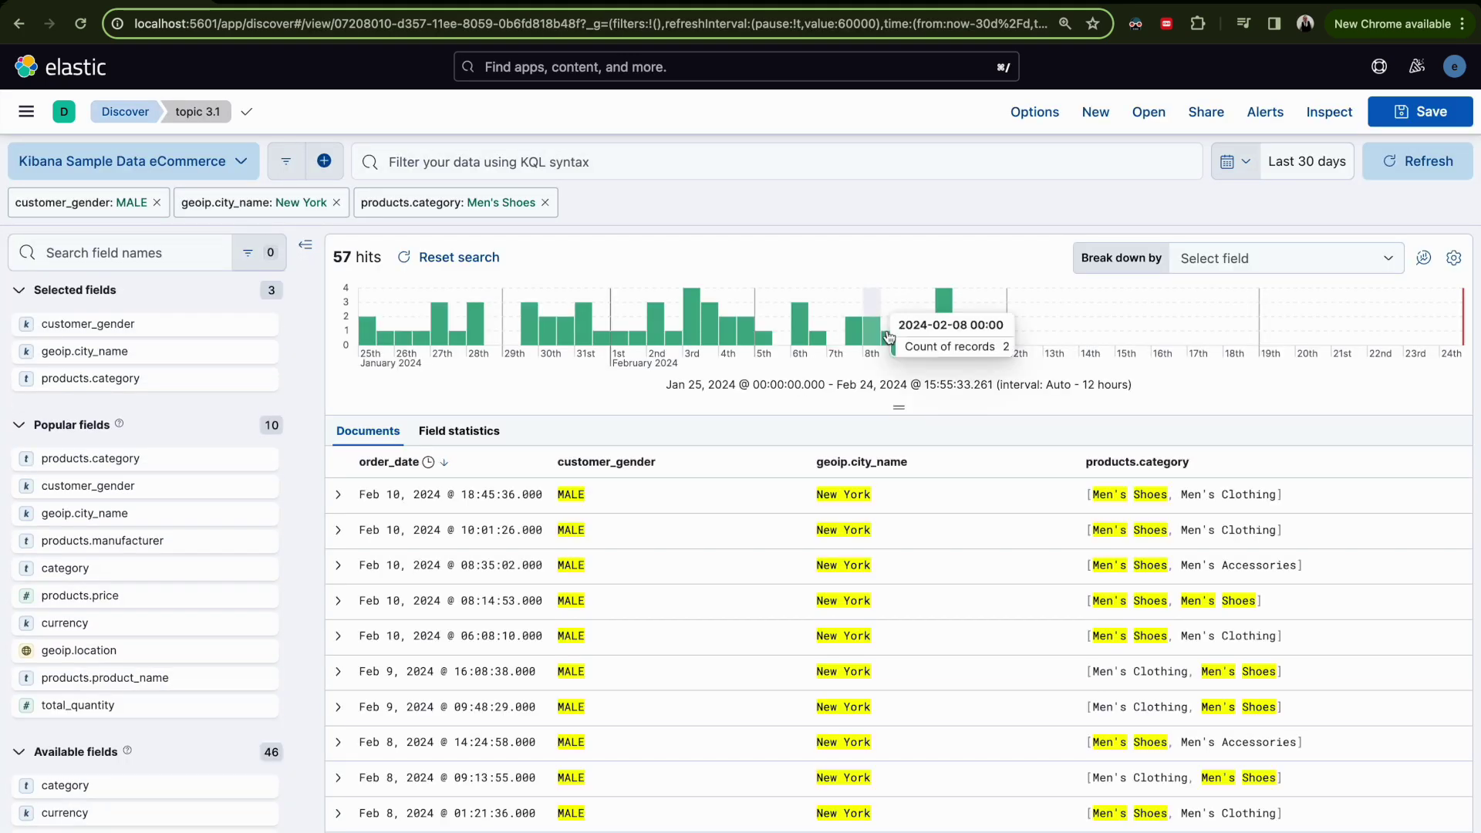
scroll(1027, 691, down, 5)
scroll(1027, 694, up, 5)
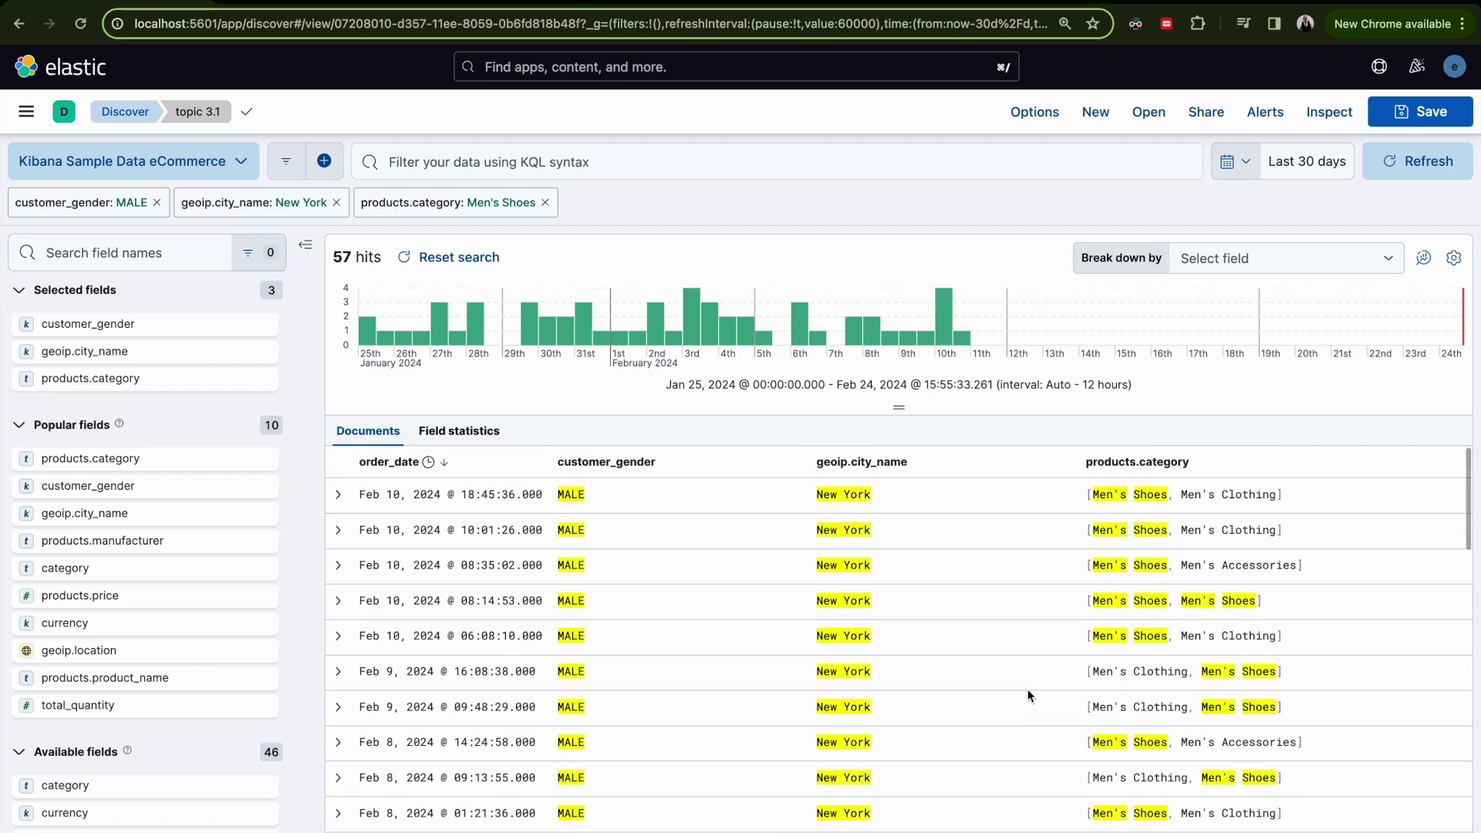
Check the Elastic exam objectives page, return to Kibana and open the new visualization choices in the Visualize Library.
click(343, 2)
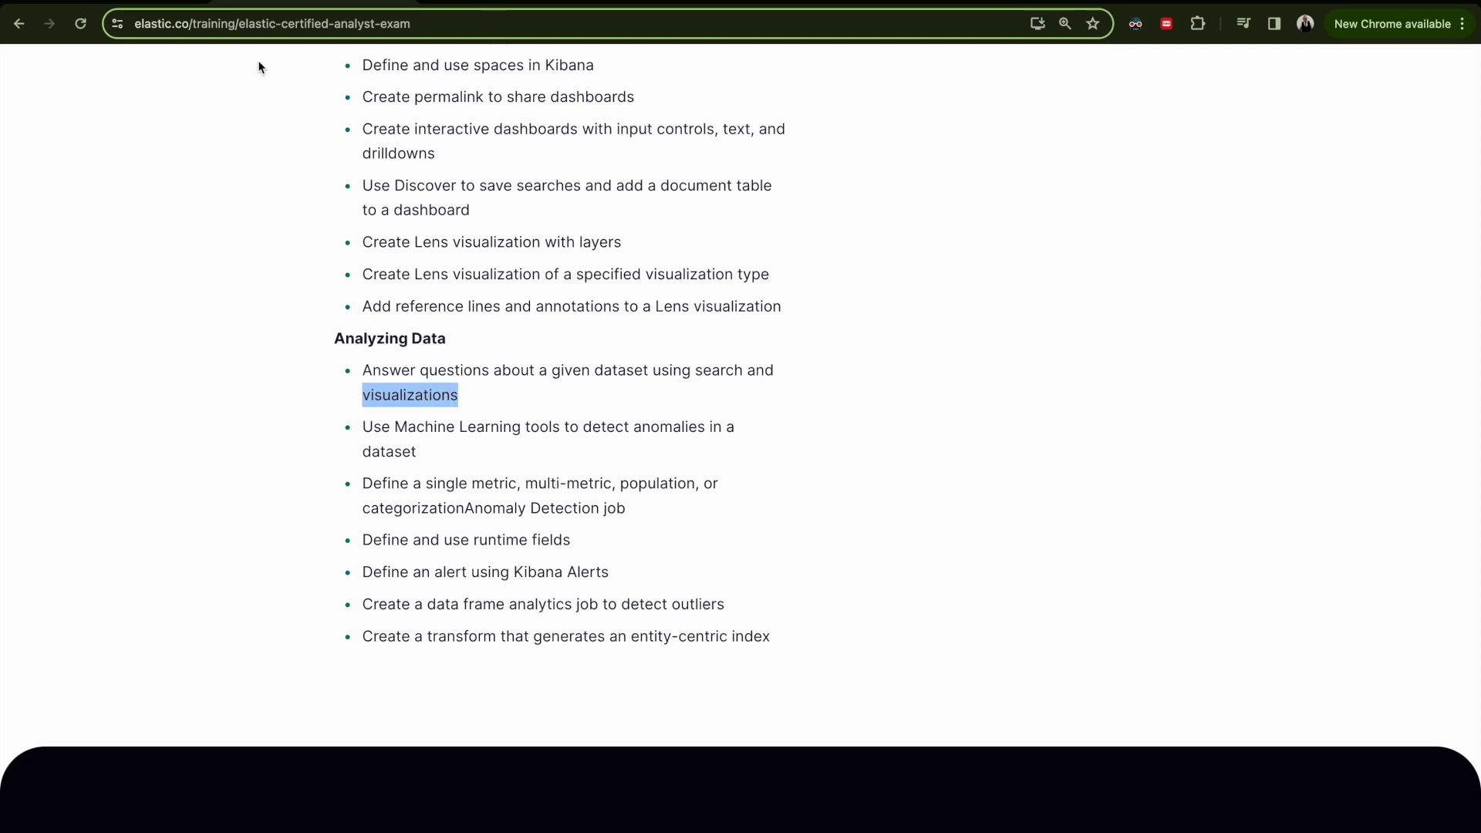
click(171, 6)
click(31, 116)
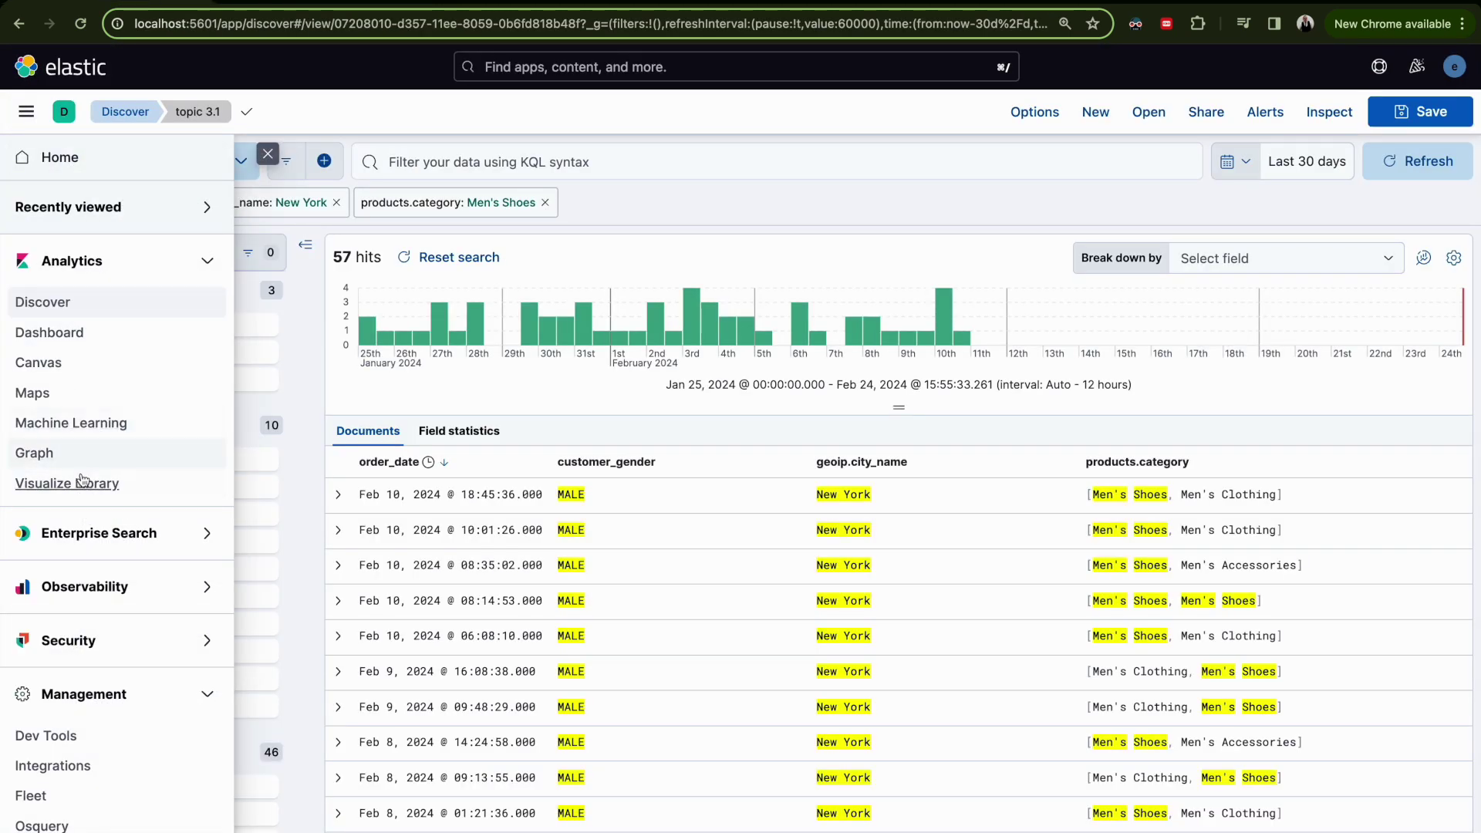
click(81, 481)
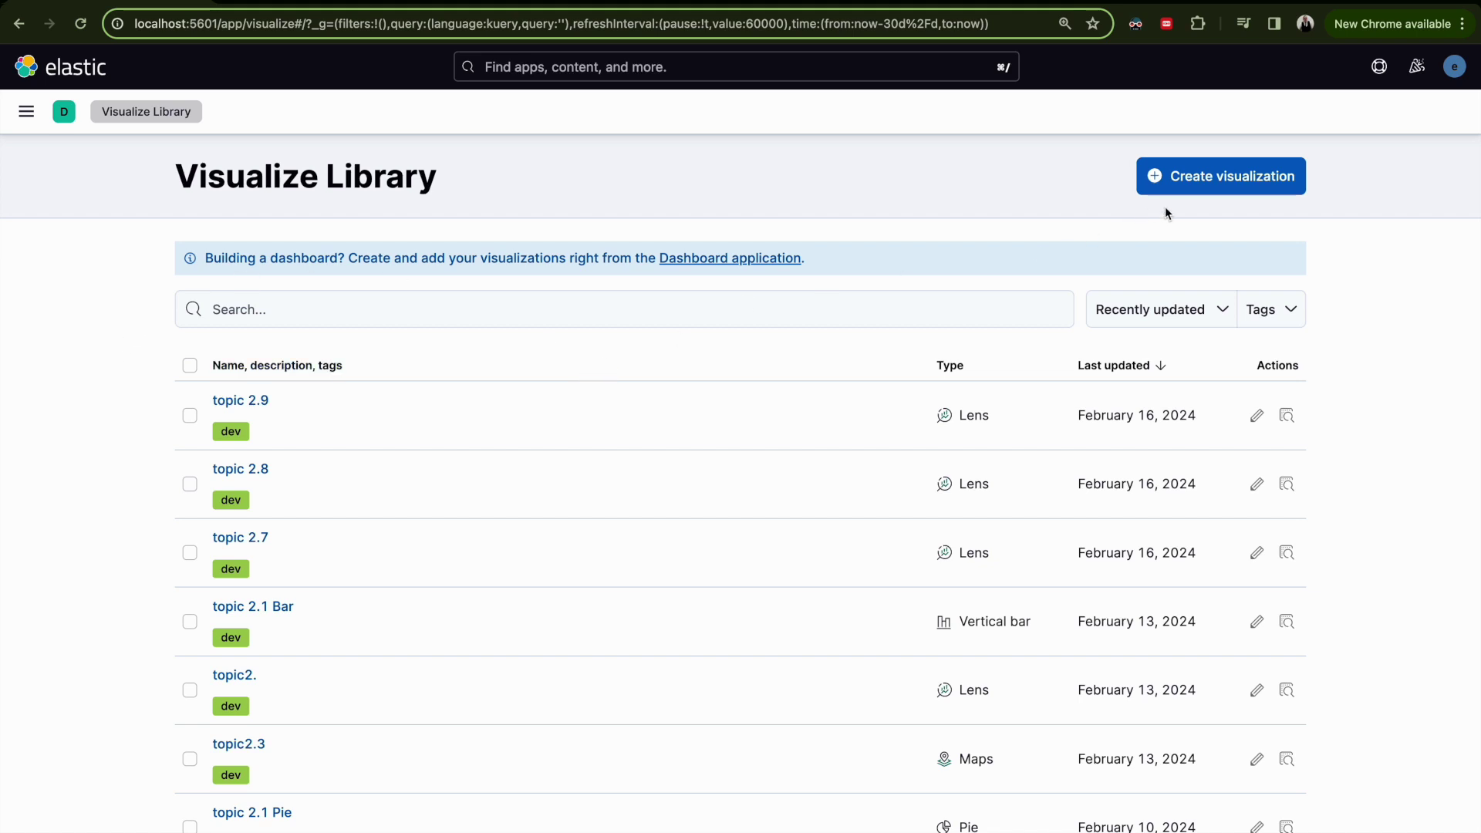
click(1180, 184)
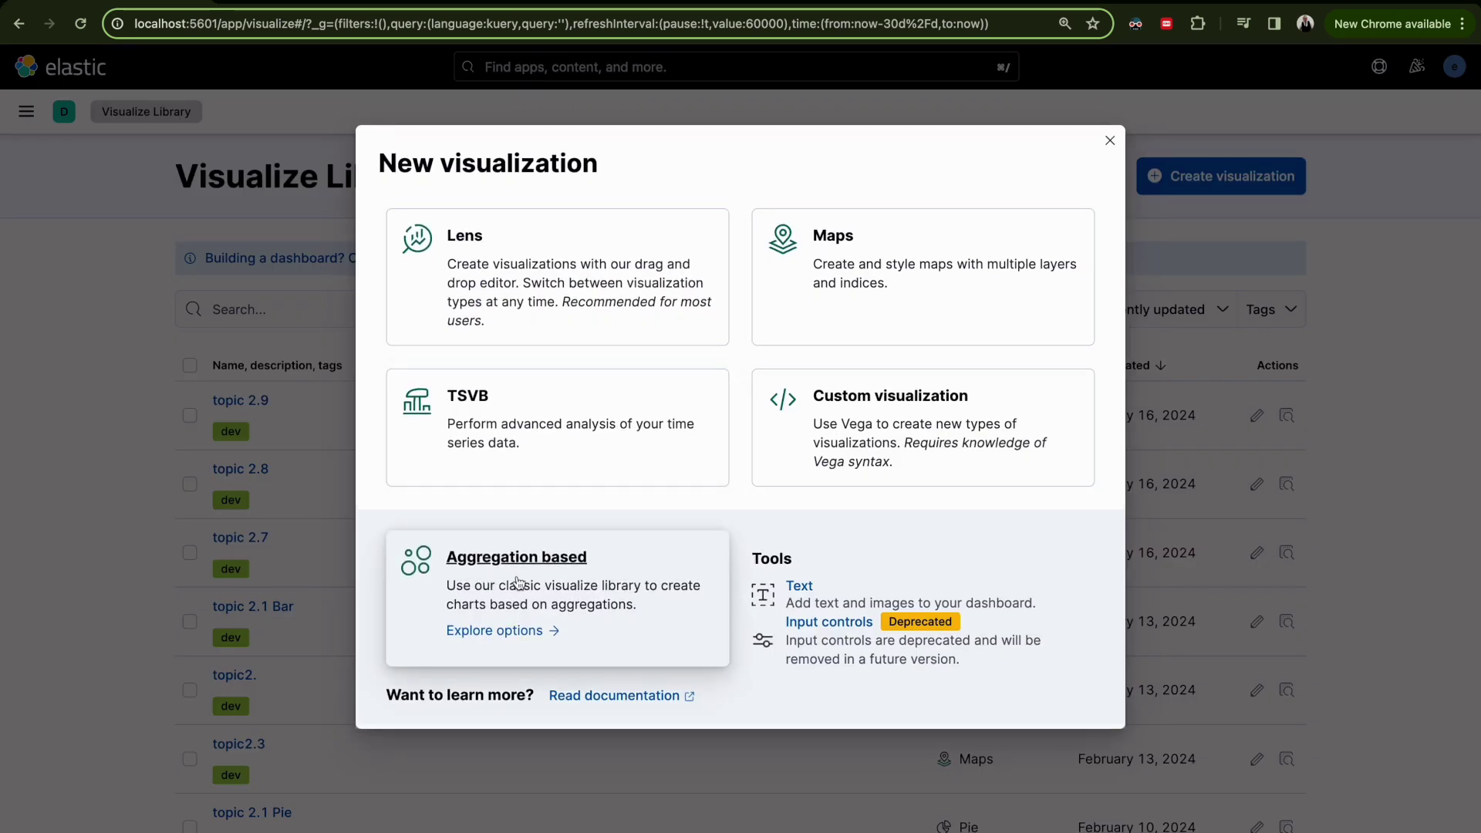
Compare the Analyzing Data objectives on the exam page with the Visualization task in the Google Docs task list.
click(346, 5)
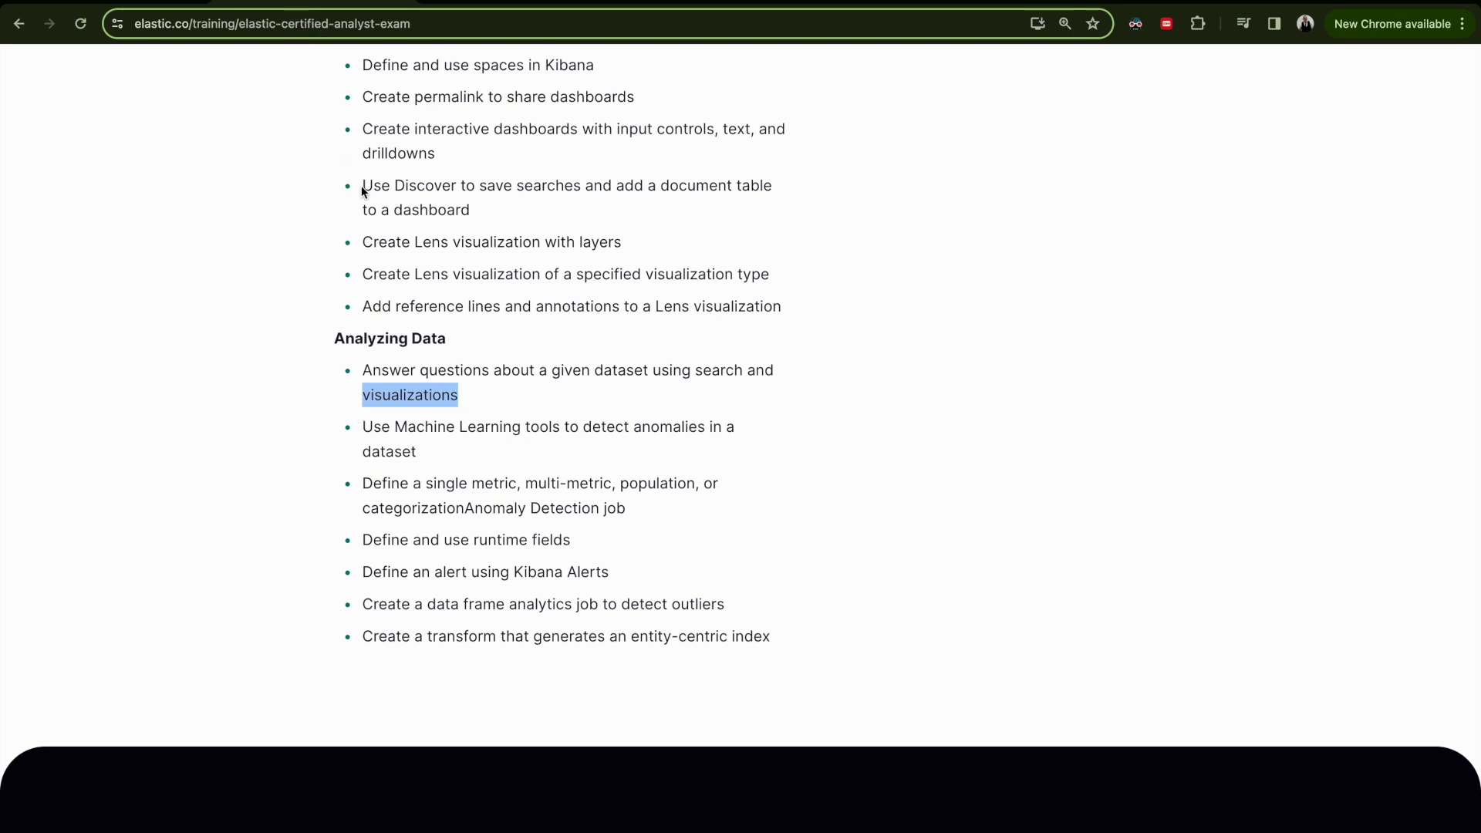
click(136, 6)
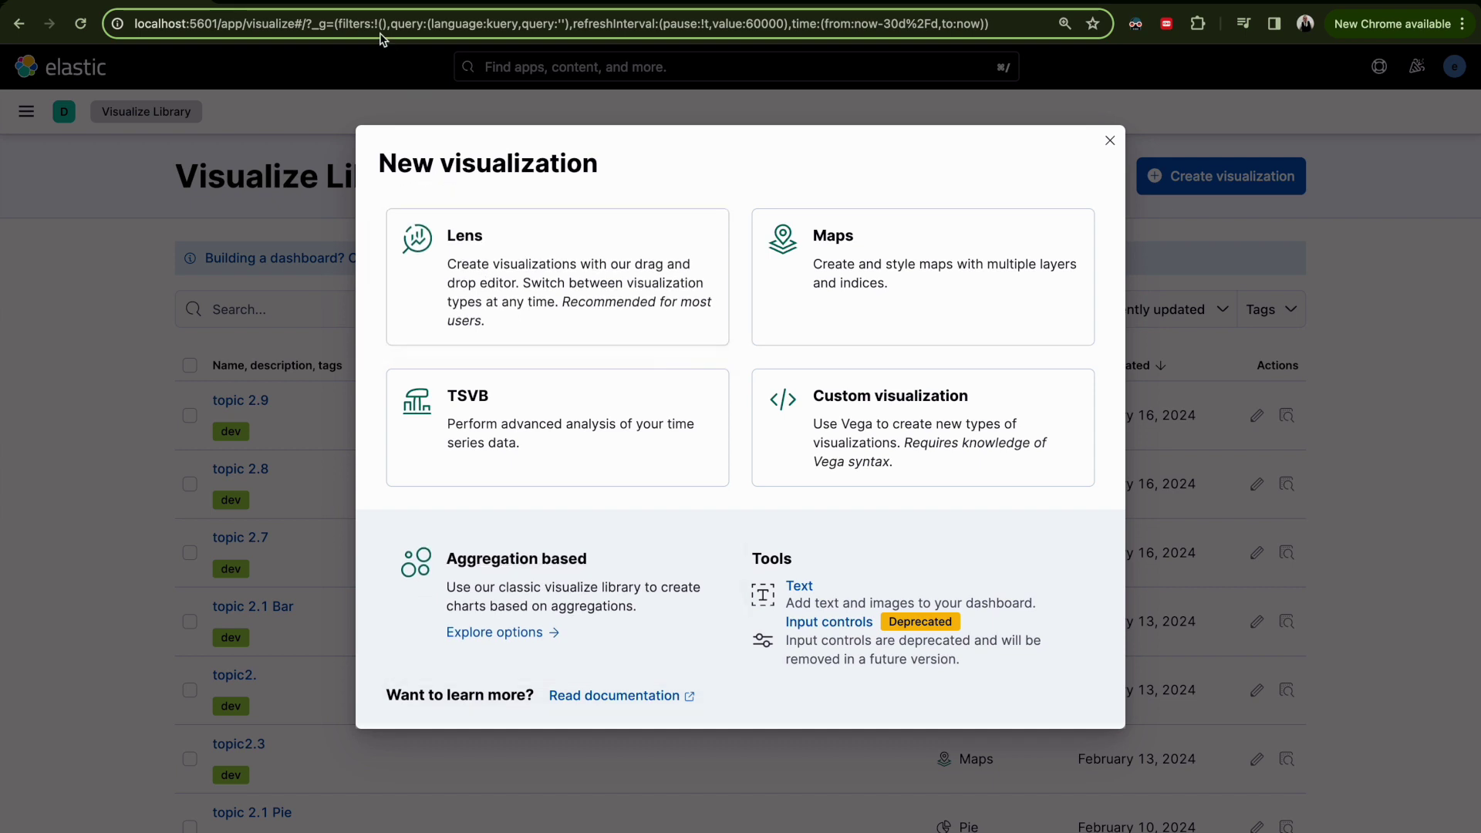
click(342, 2)
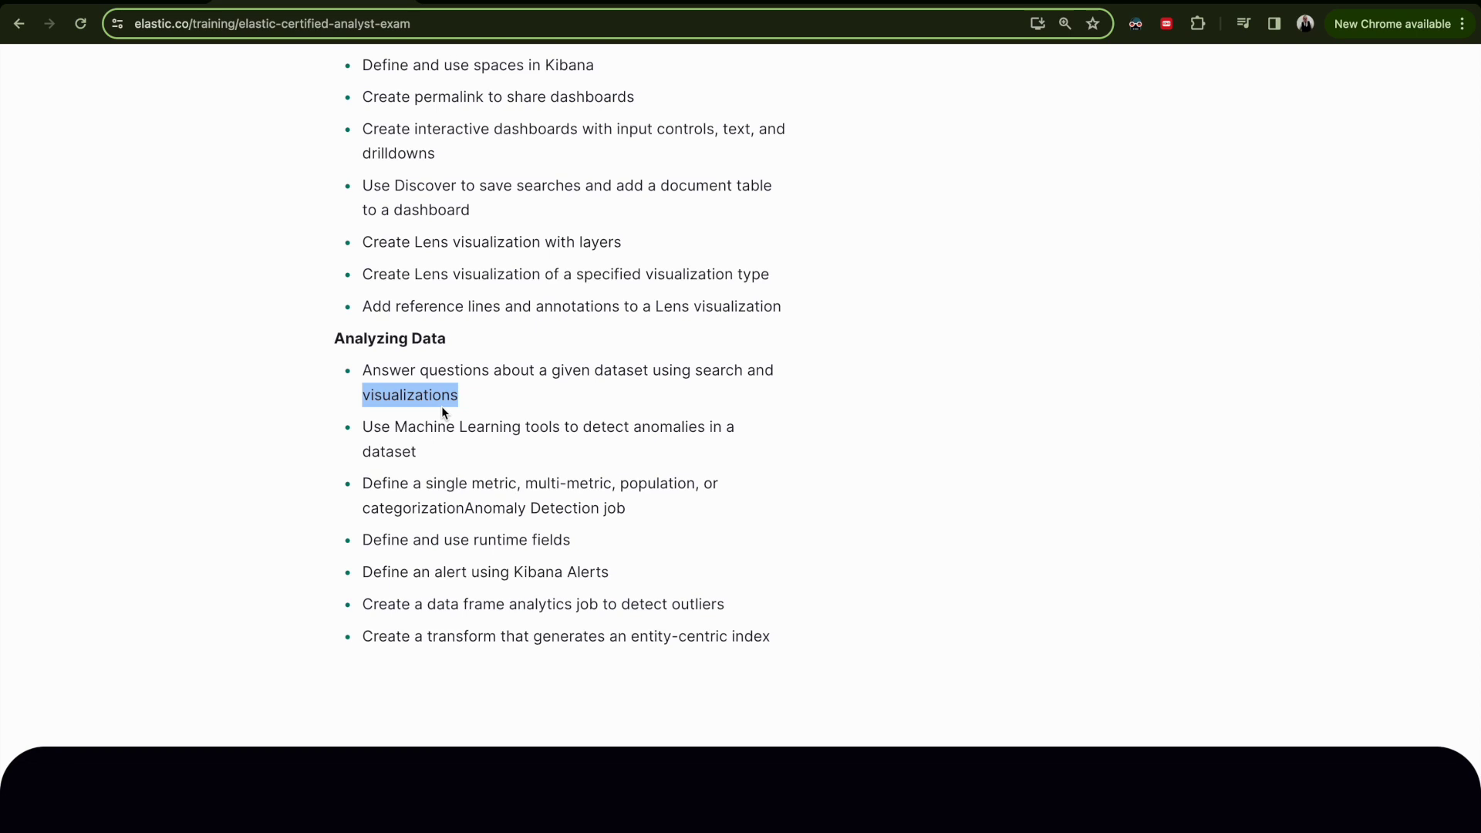
key(ctrl+Tab)
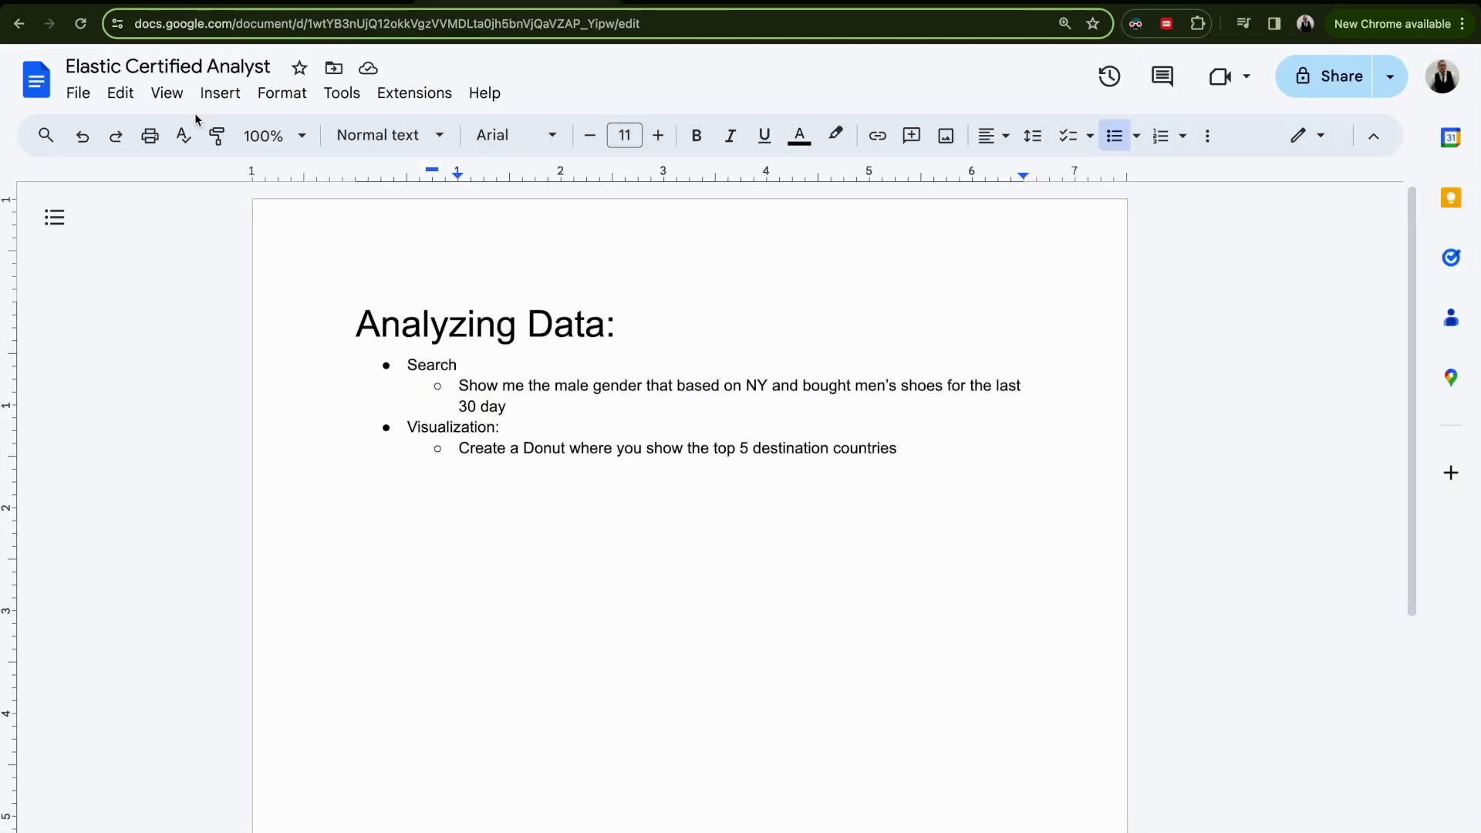
click(149, 1)
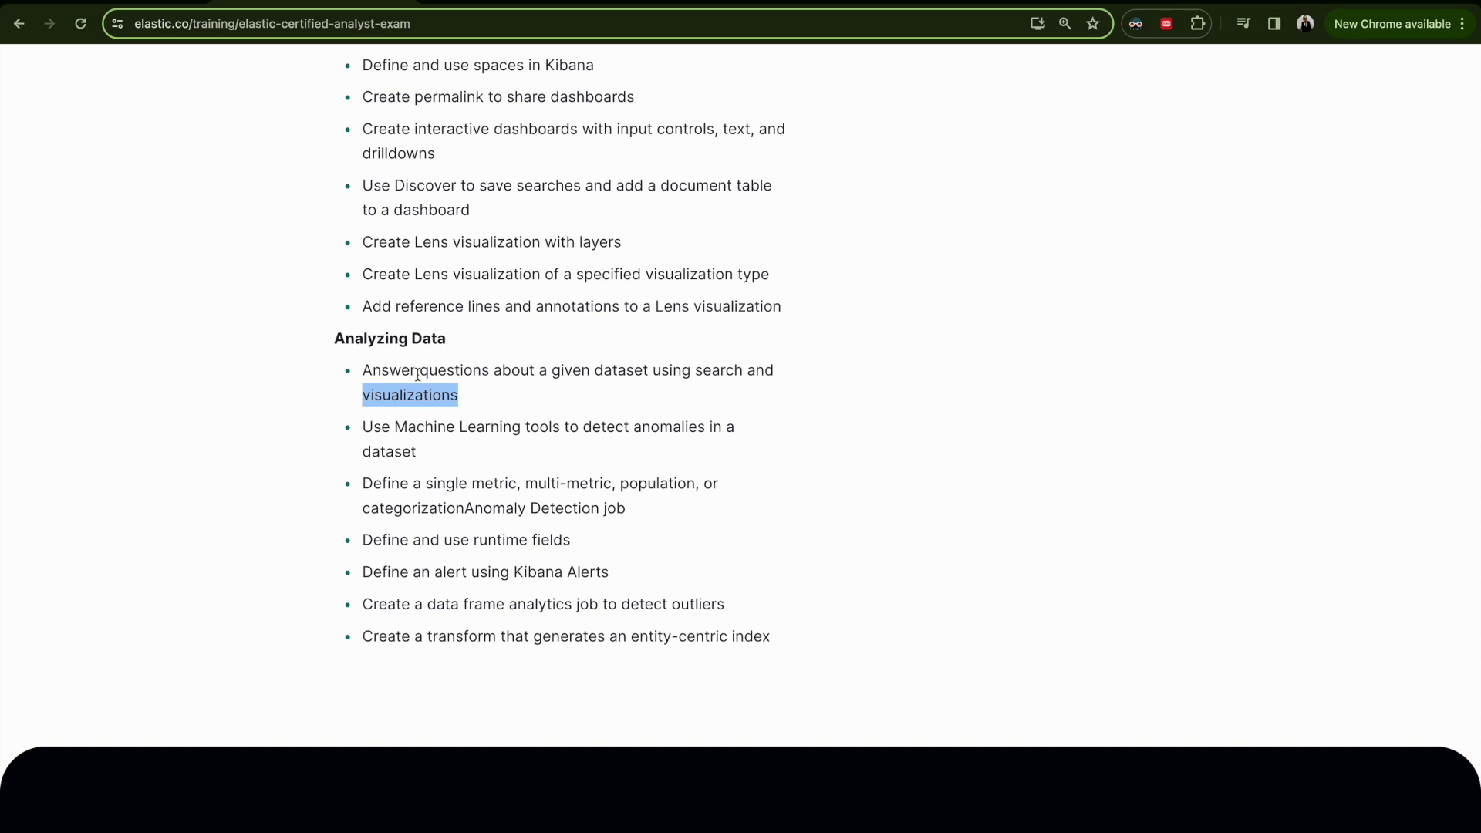
click(486, 5)
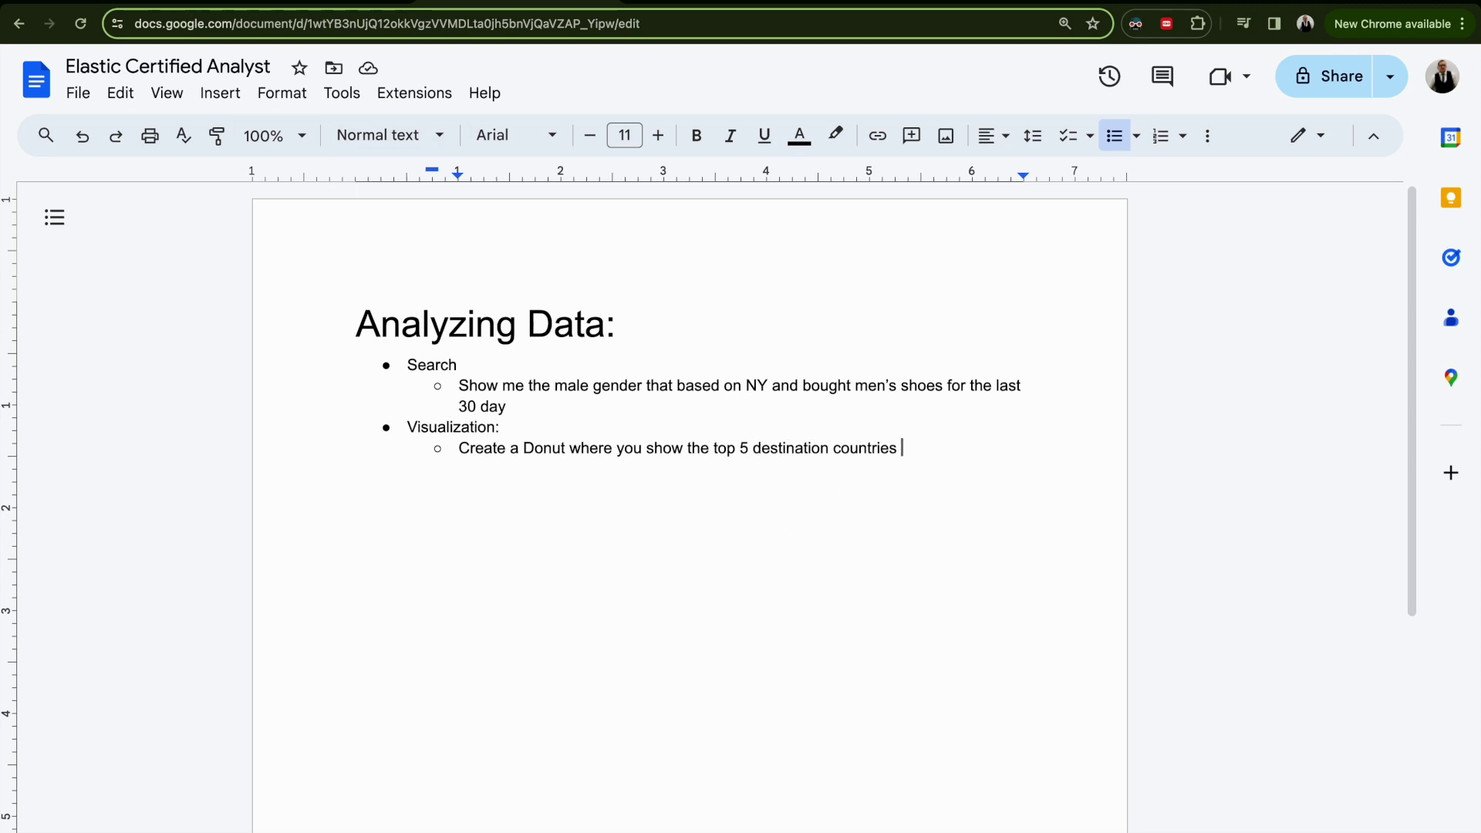
Switch to Kibana Discover, choose the Kibana Sample Data Flights data view and remove the AvgTicketPrice column.
key(ctrl+Tab)
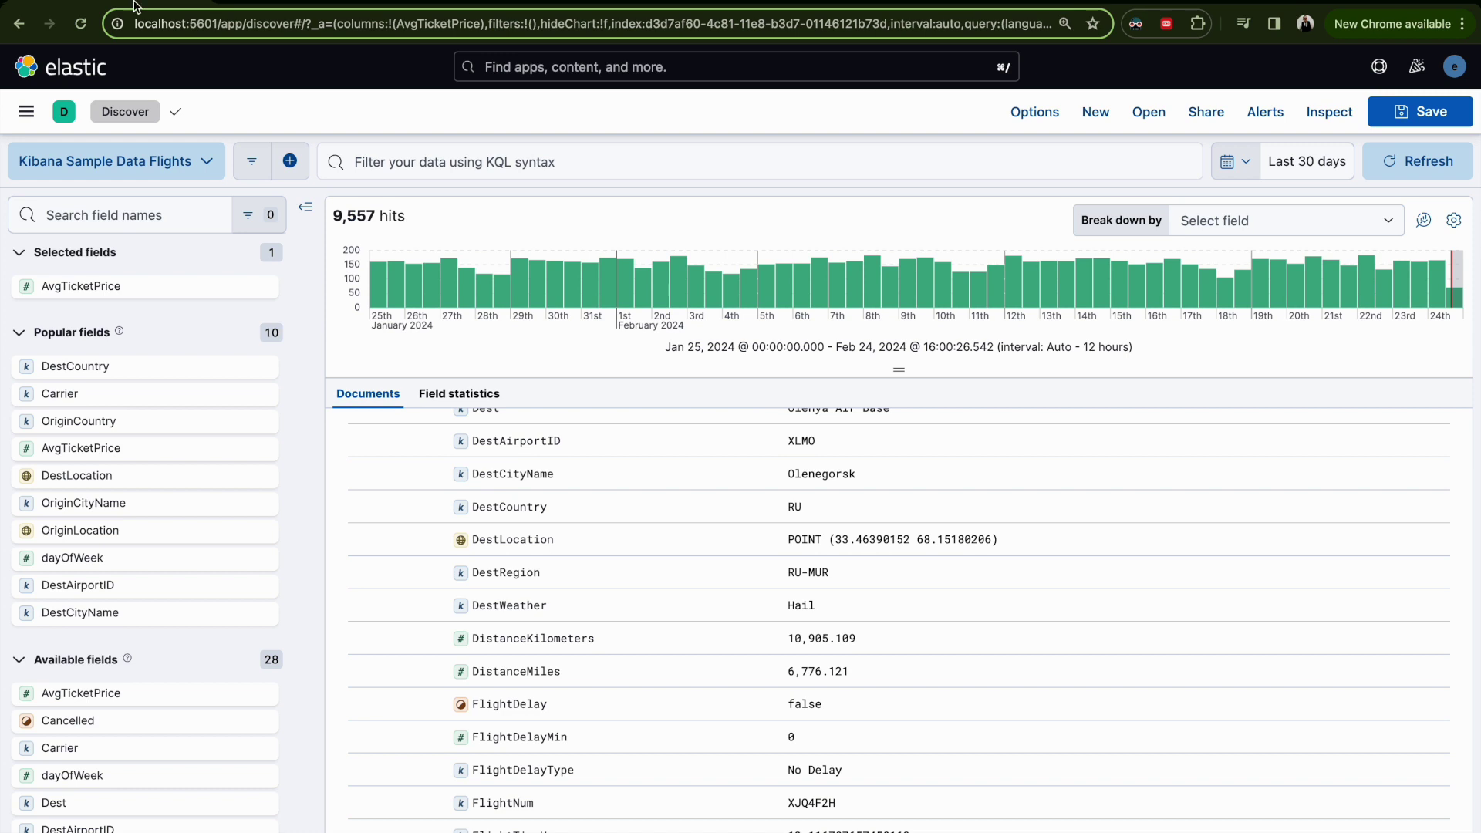
click(195, 161)
click(179, 373)
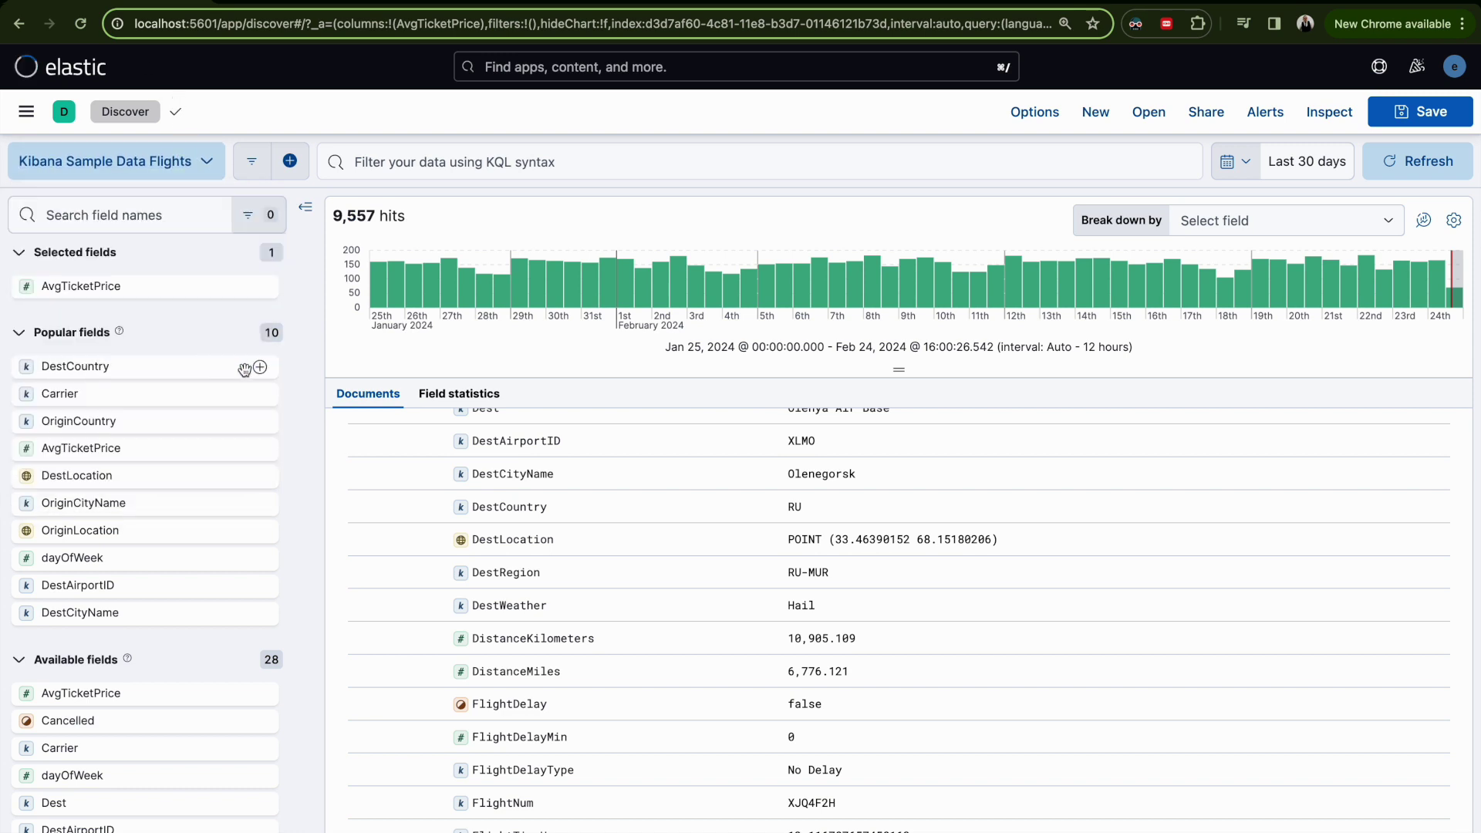
scroll(375, 404, up, 10)
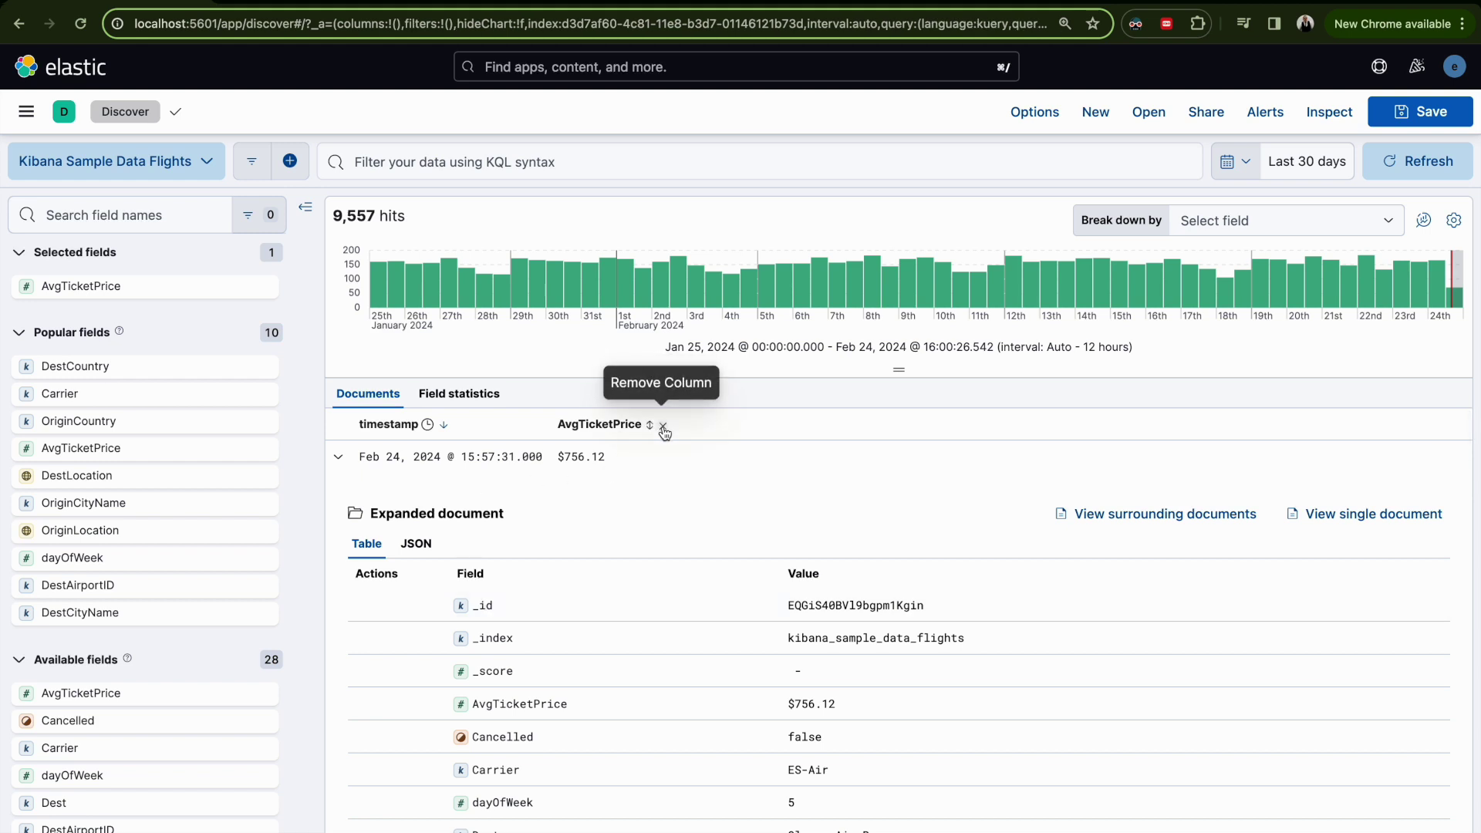
click(662, 424)
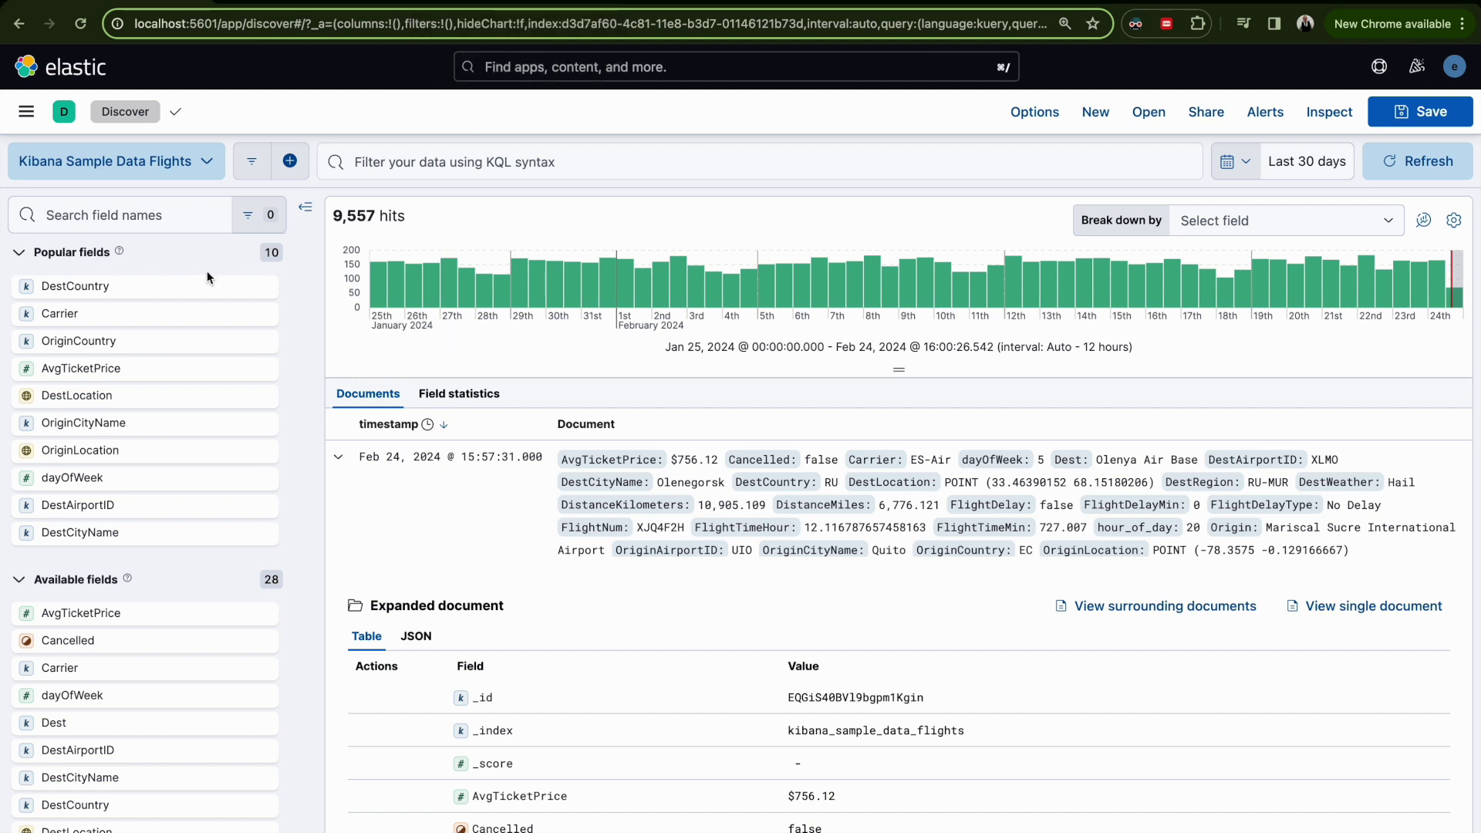
Find the DestCountry field with "destcou", add it as a column to the documents table and collapse the expanded document.
scroll(416, 513, down, 5)
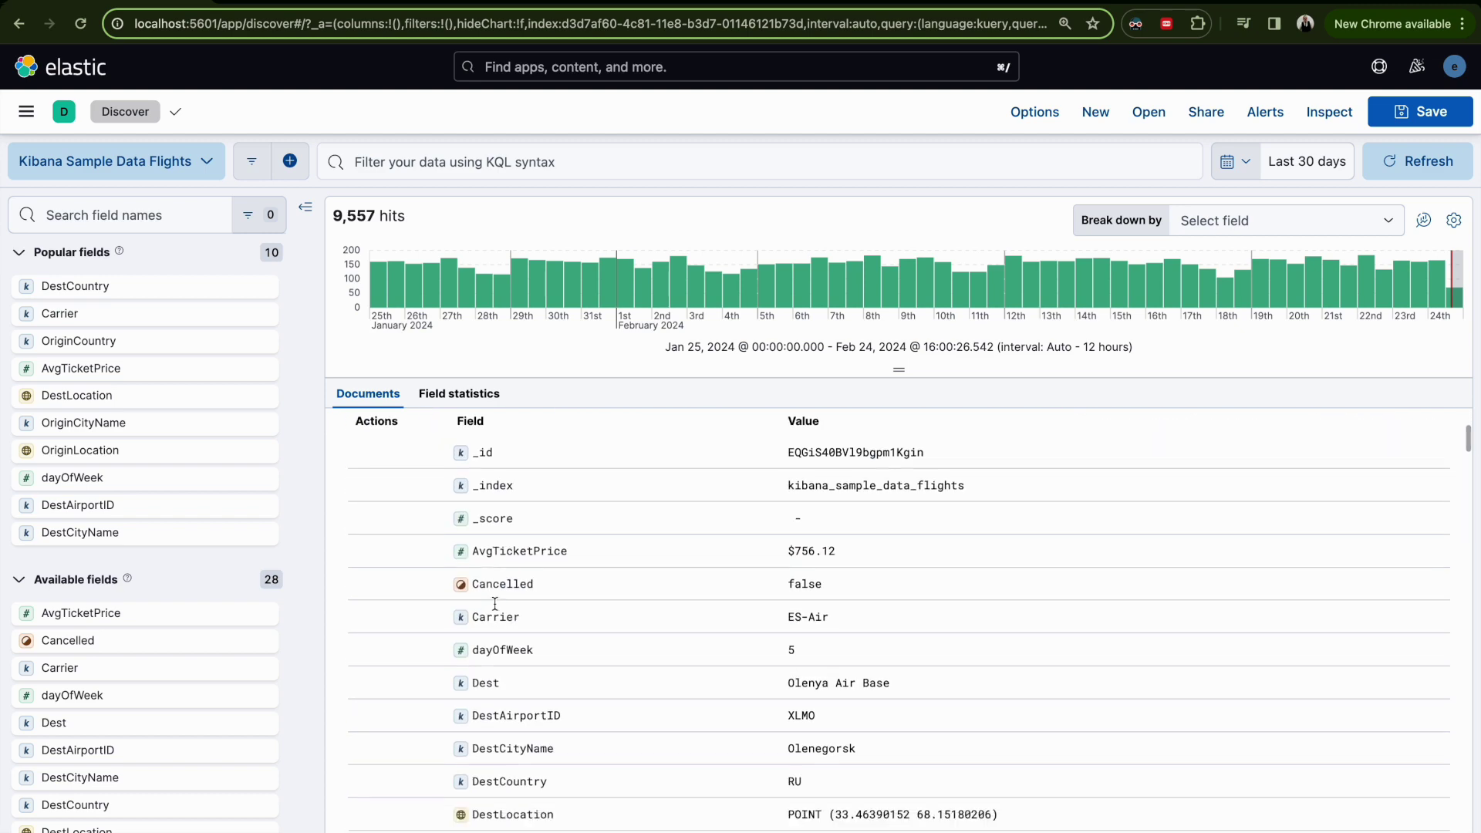
scroll(450, 525, down, 5)
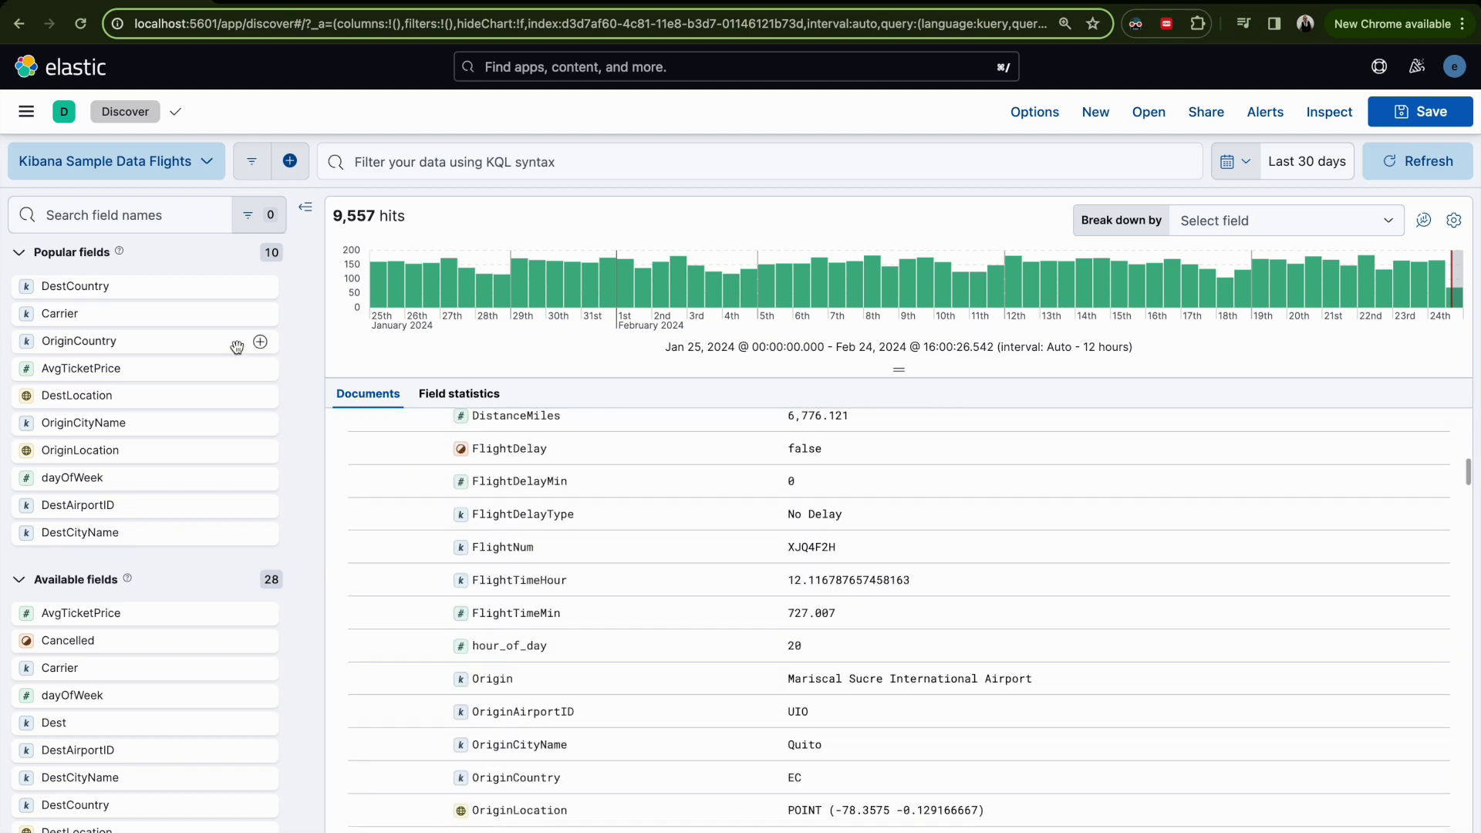
click(182, 222)
text(des)
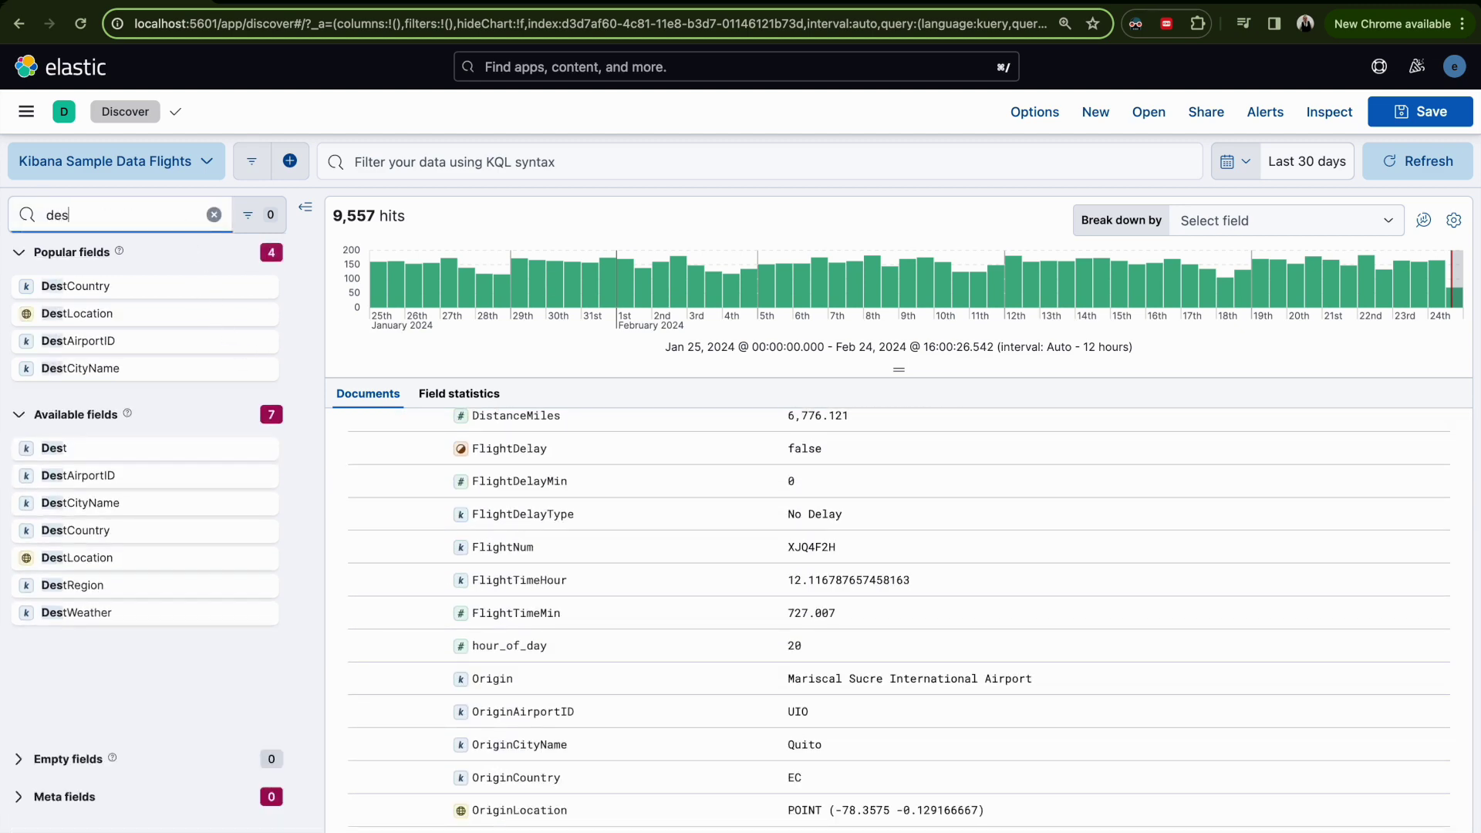
text(tcou)
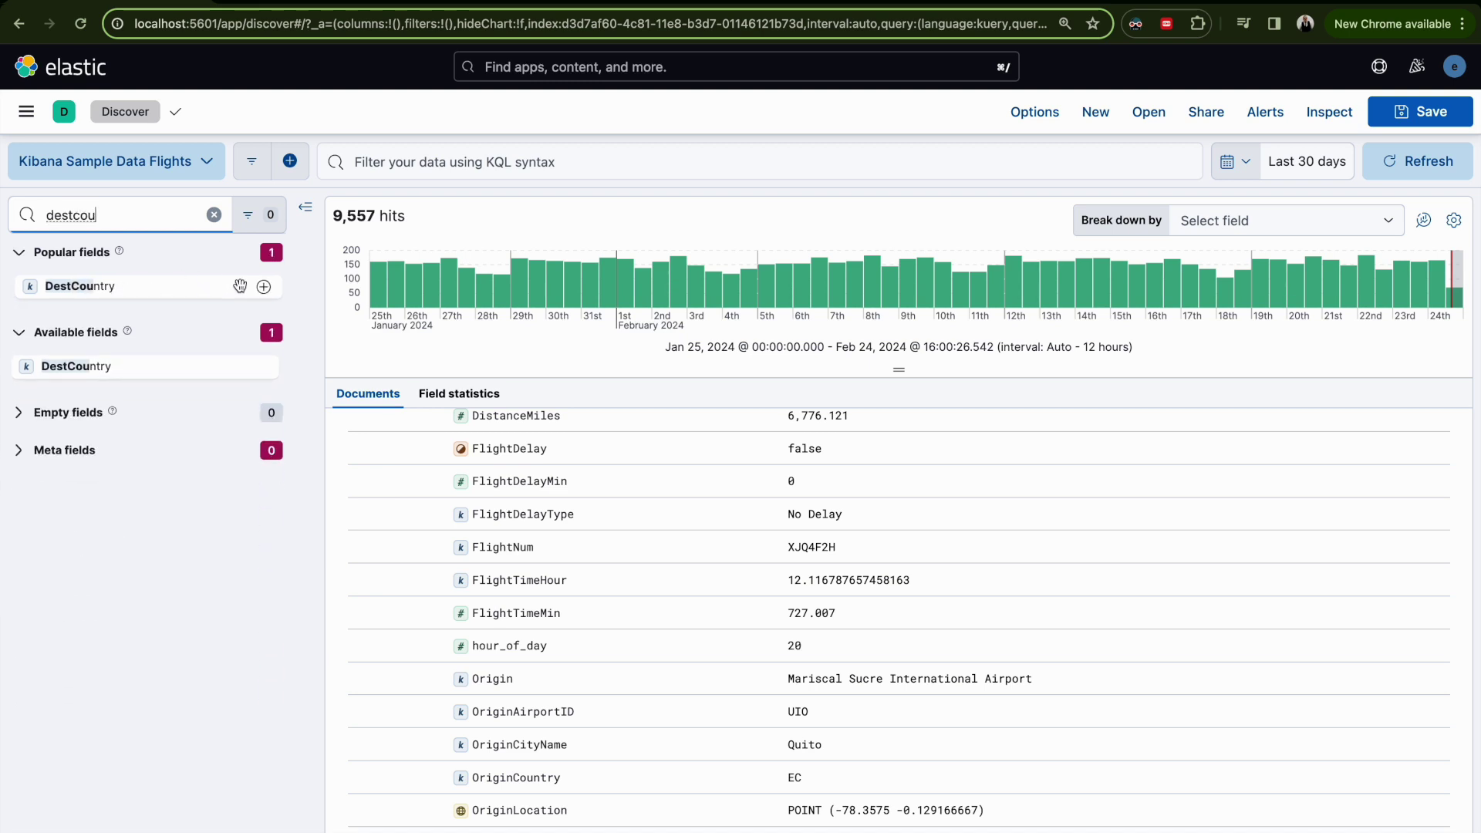
click(263, 286)
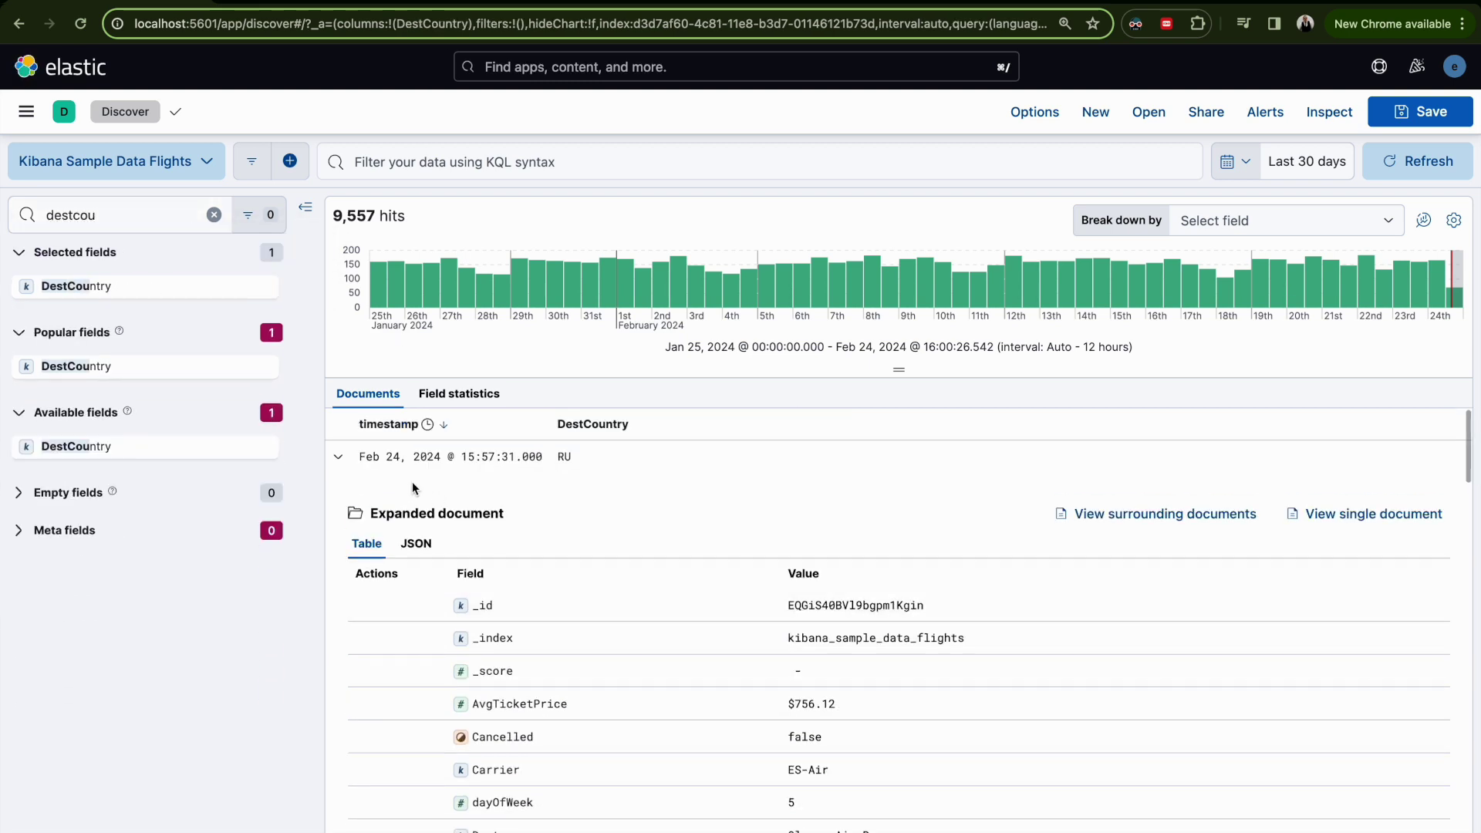
click(338, 456)
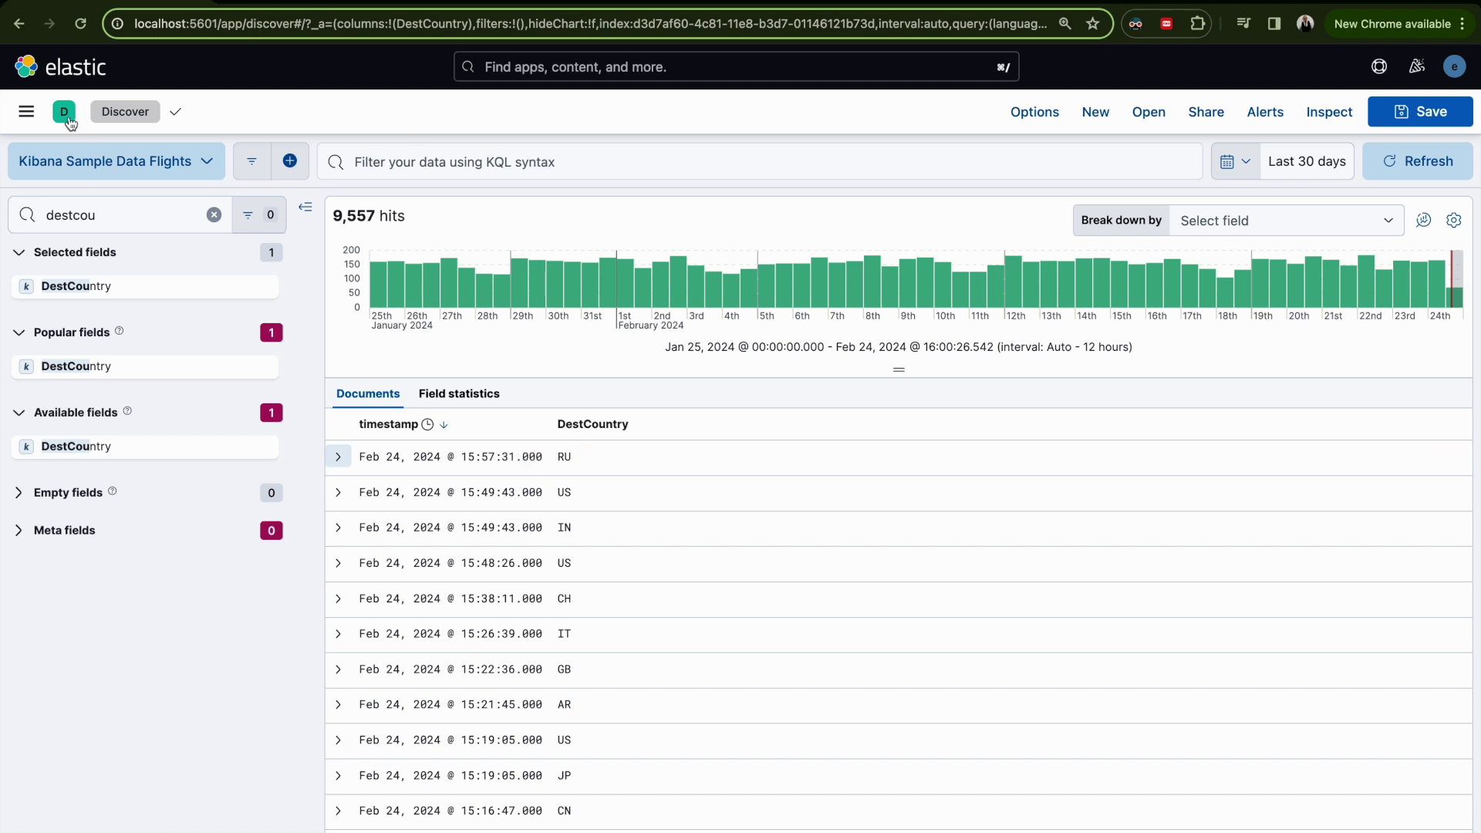
Show the top values of the DestCountry field and visualize the field in Lens.
click(25, 111)
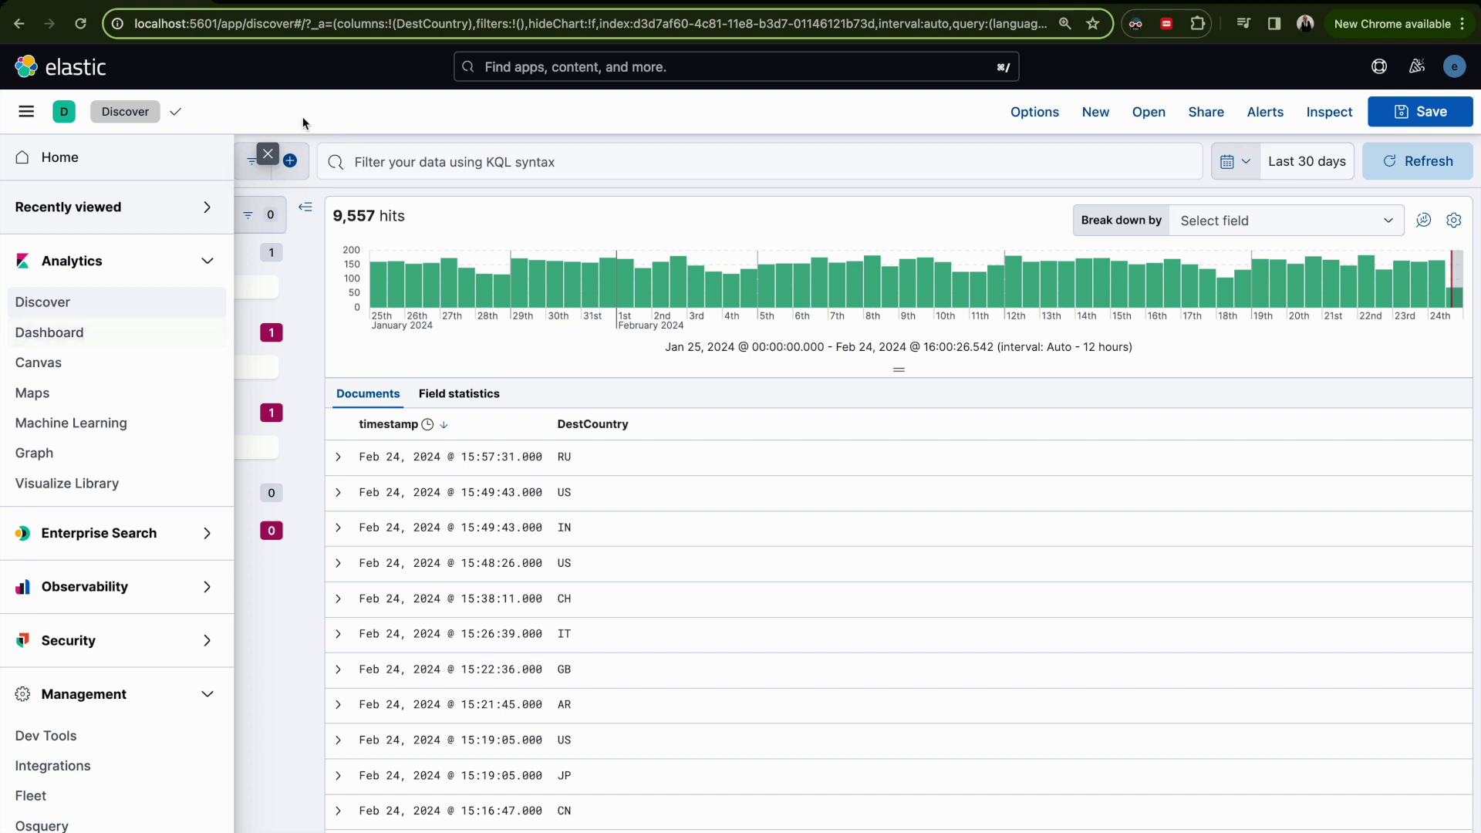
click(270, 153)
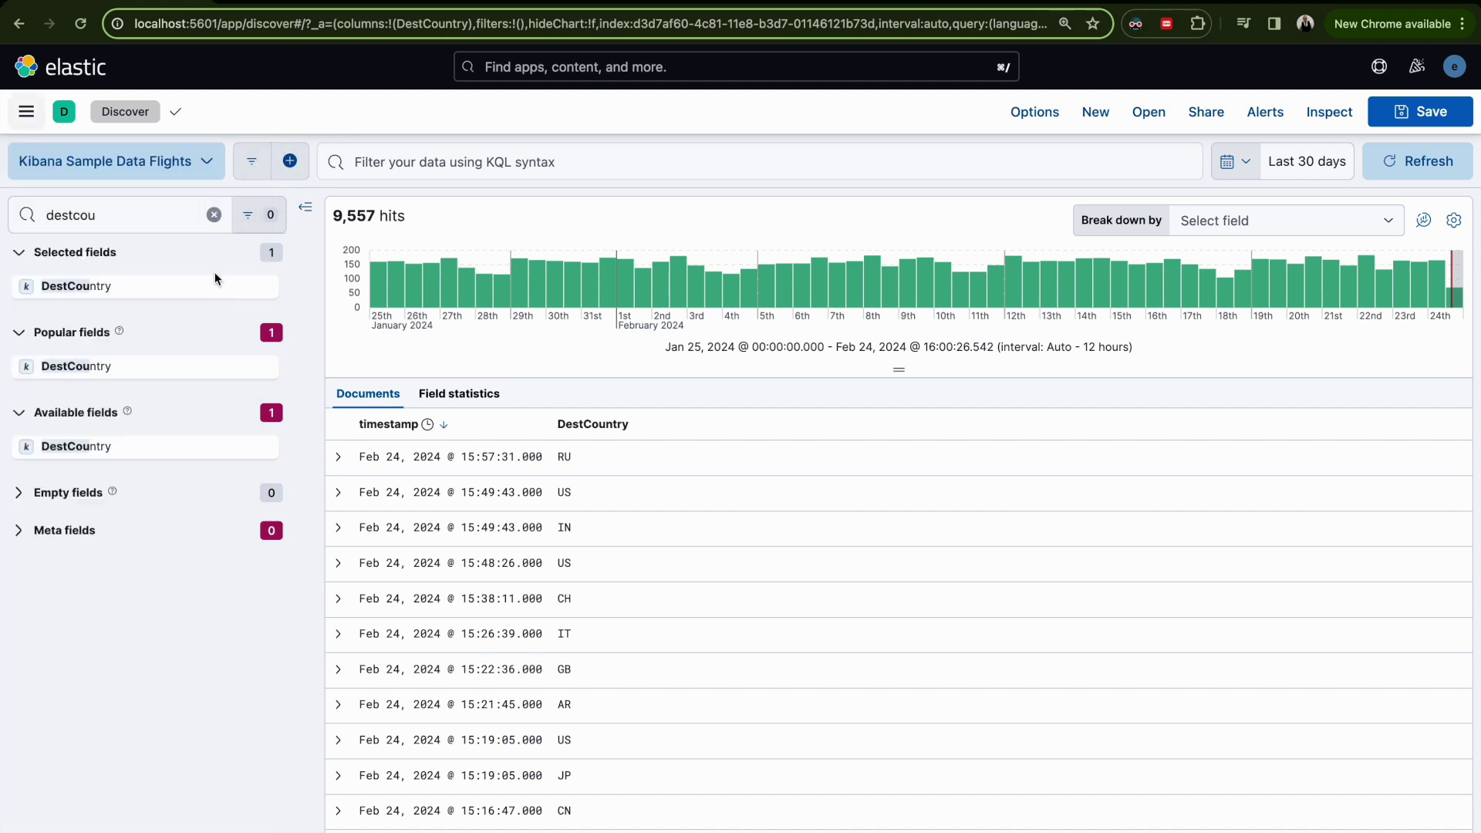
click(97, 368)
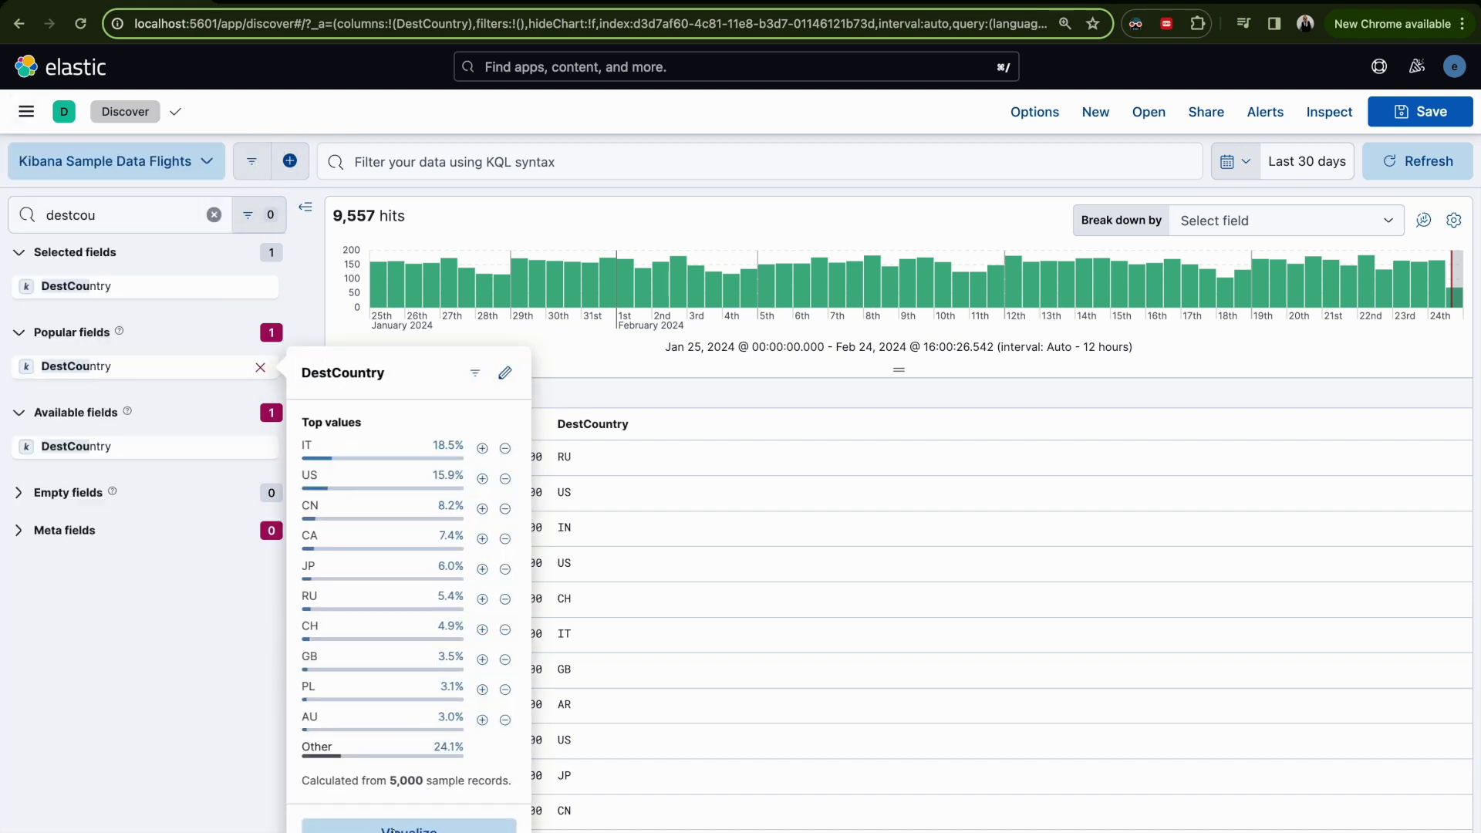
click(409, 827)
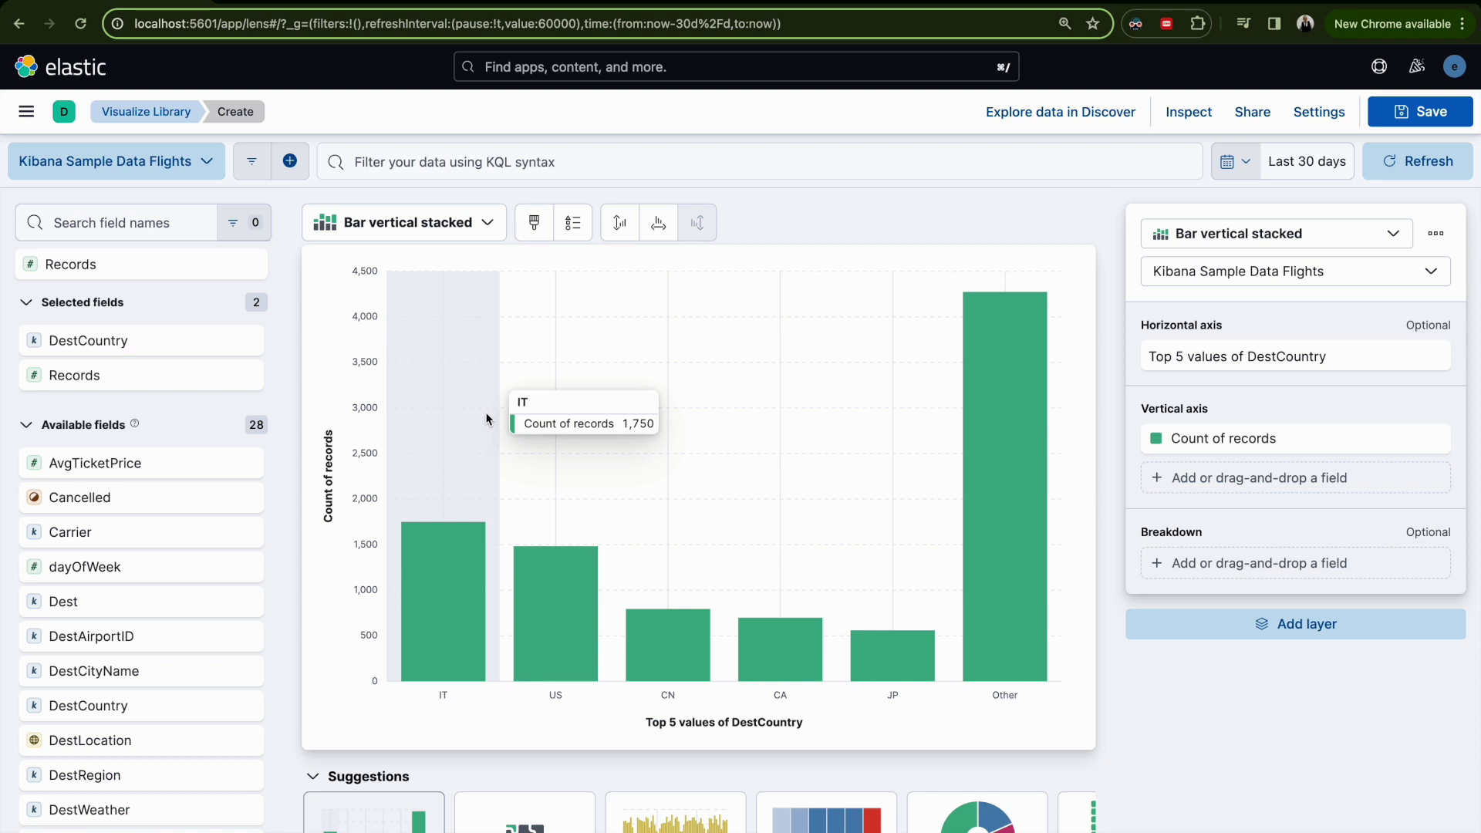
Change the visualization type of the DestCountry chart to Donut.
click(463, 235)
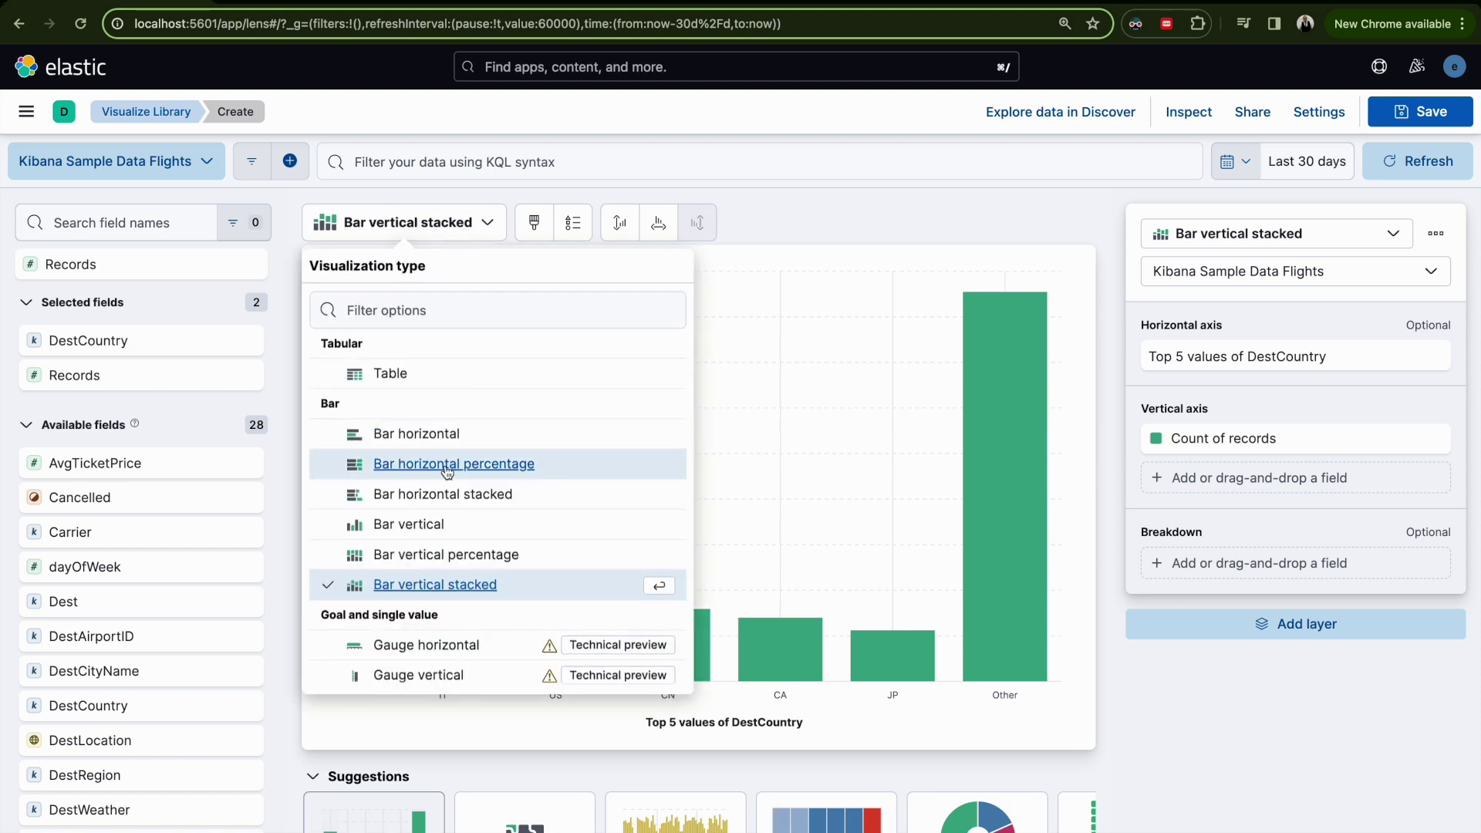
click(618, 173)
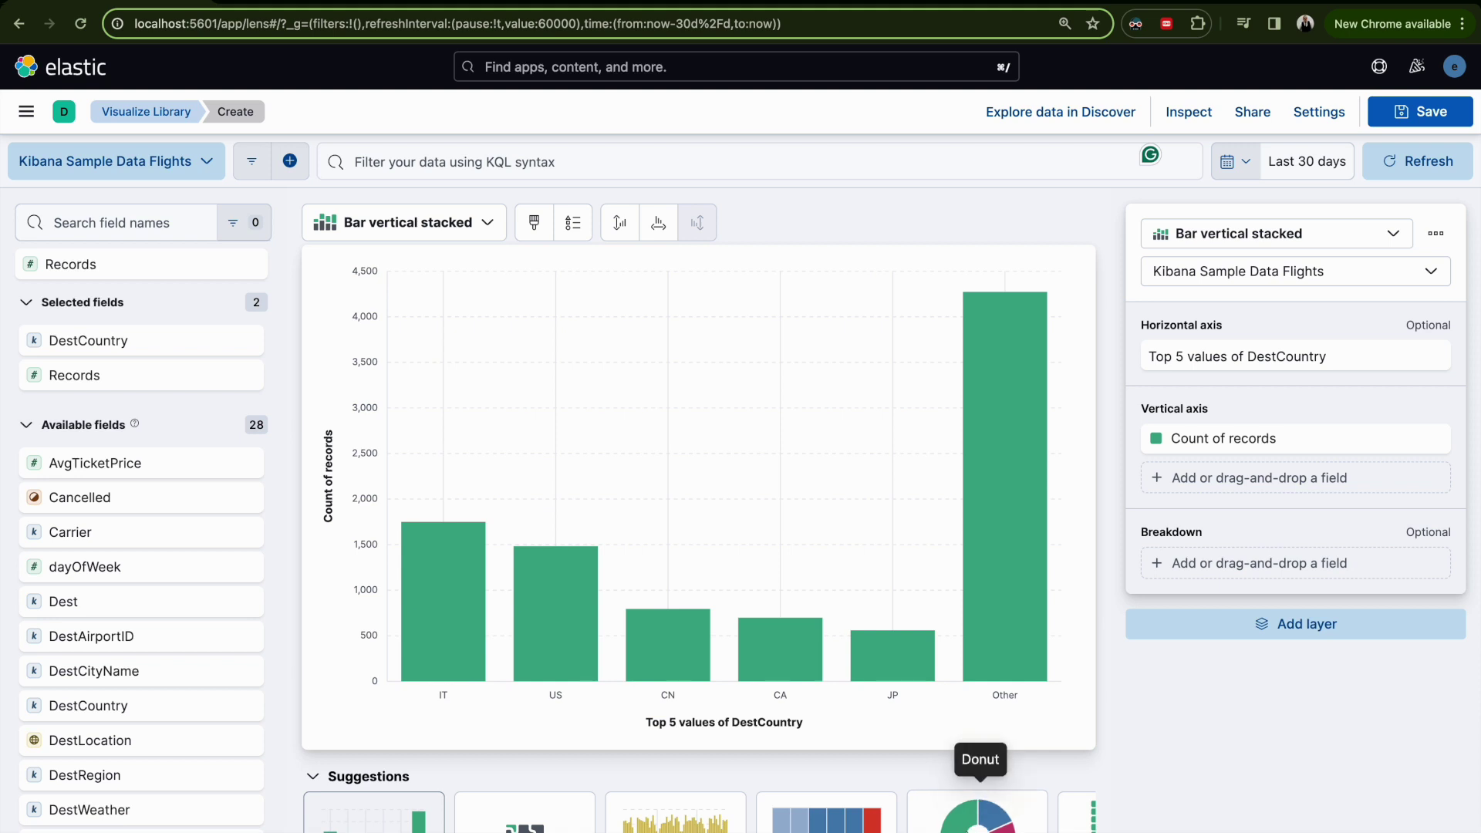
click(440, 222)
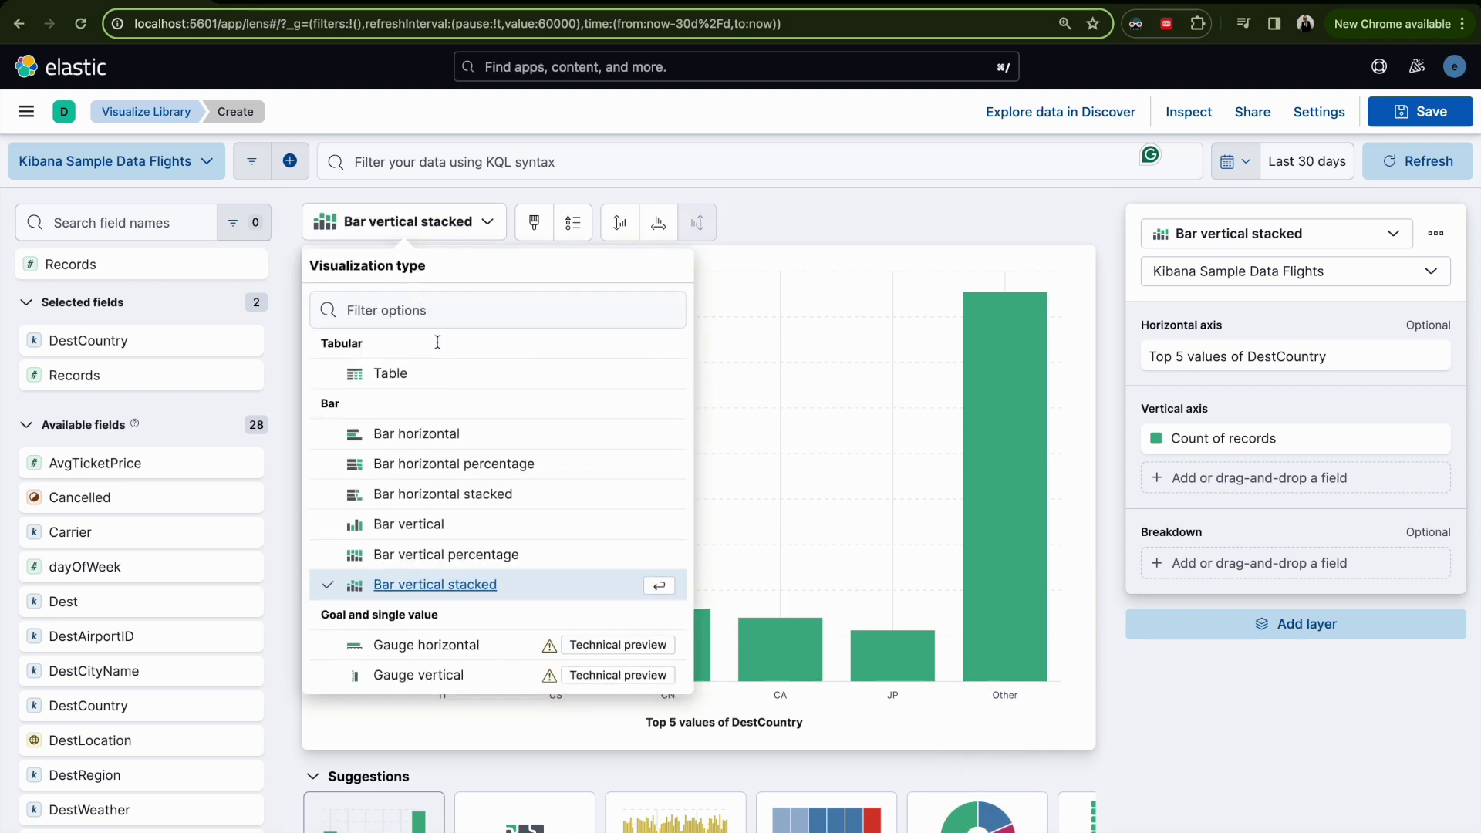
scroll(461, 482, down, 5)
click(397, 550)
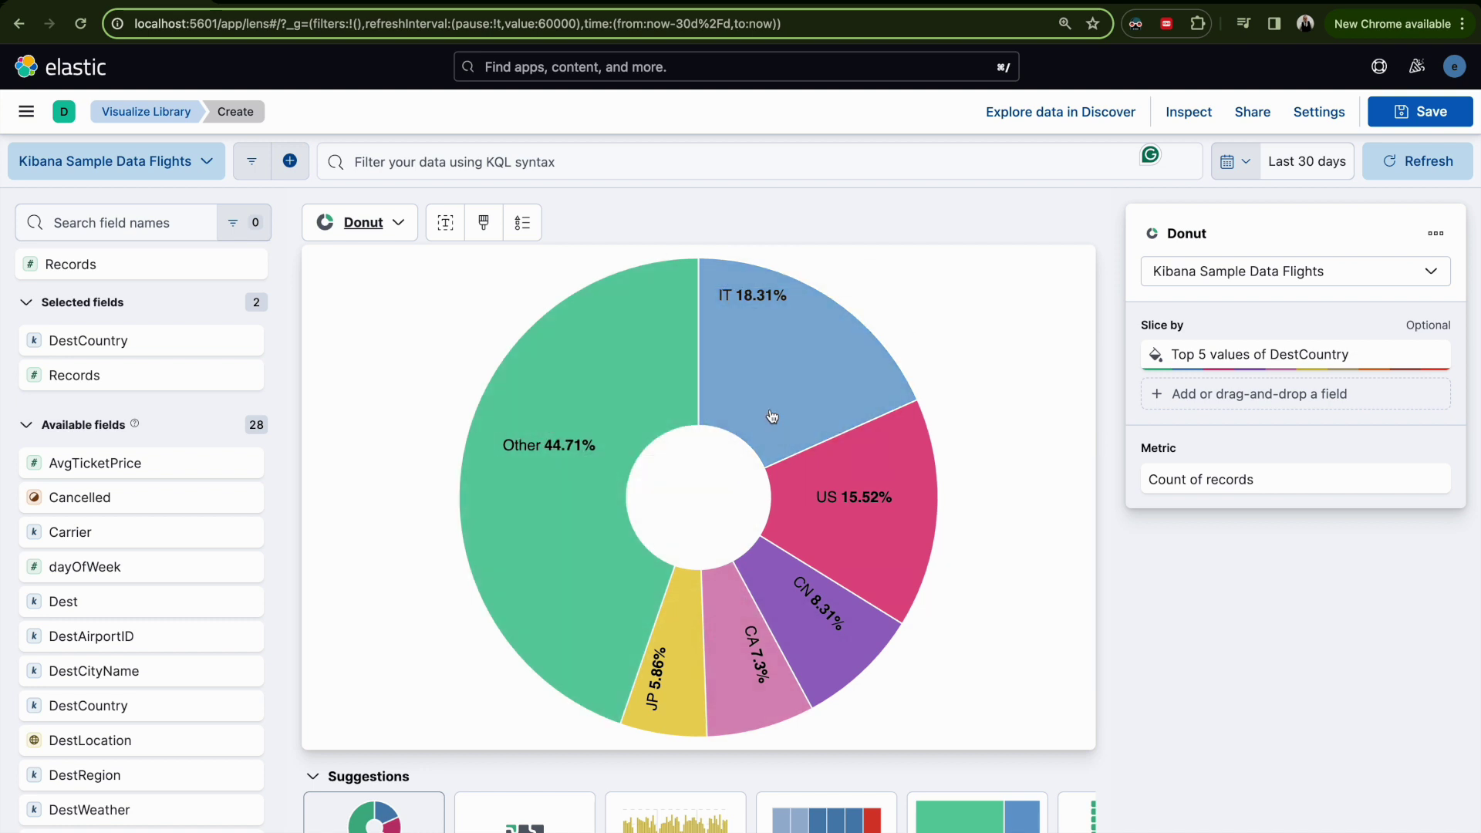
Turn off grouping the remaining values as "Other" in the advanced settings of the DestCountry slice.
click(1231, 353)
scroll(1188, 571, down, 2)
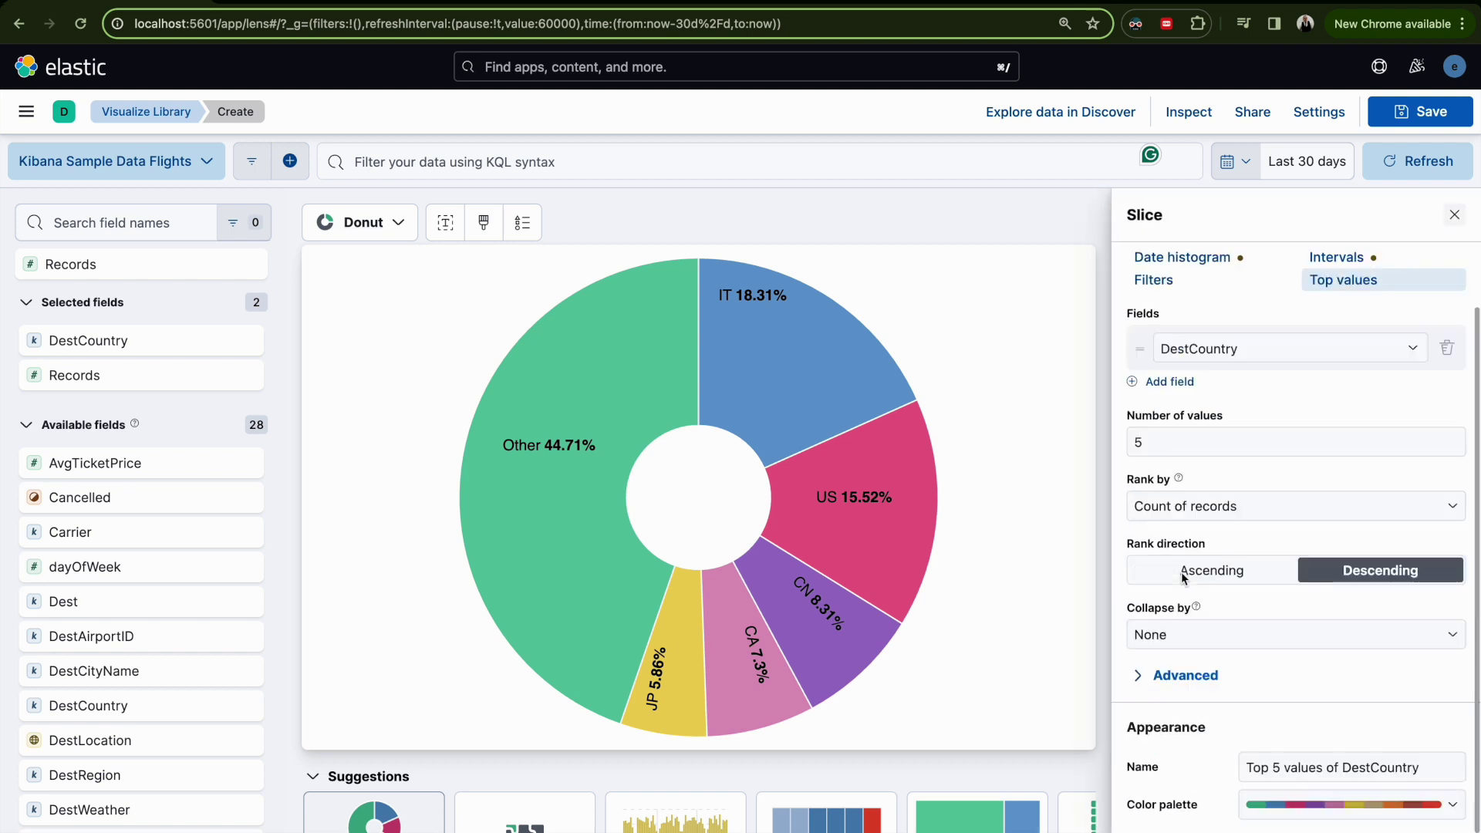
click(1192, 677)
scroll(1194, 683, down, 3)
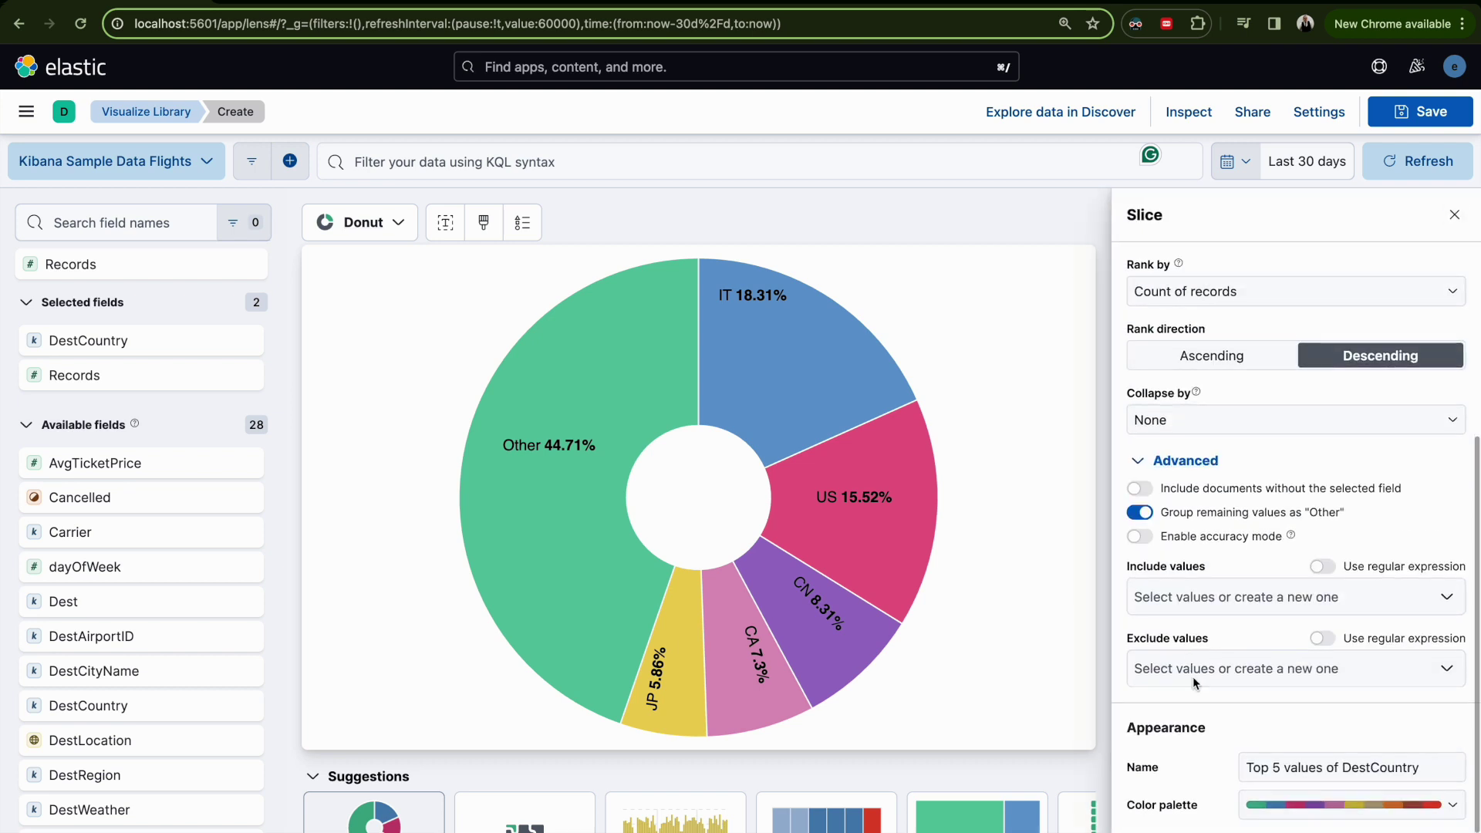
click(1148, 514)
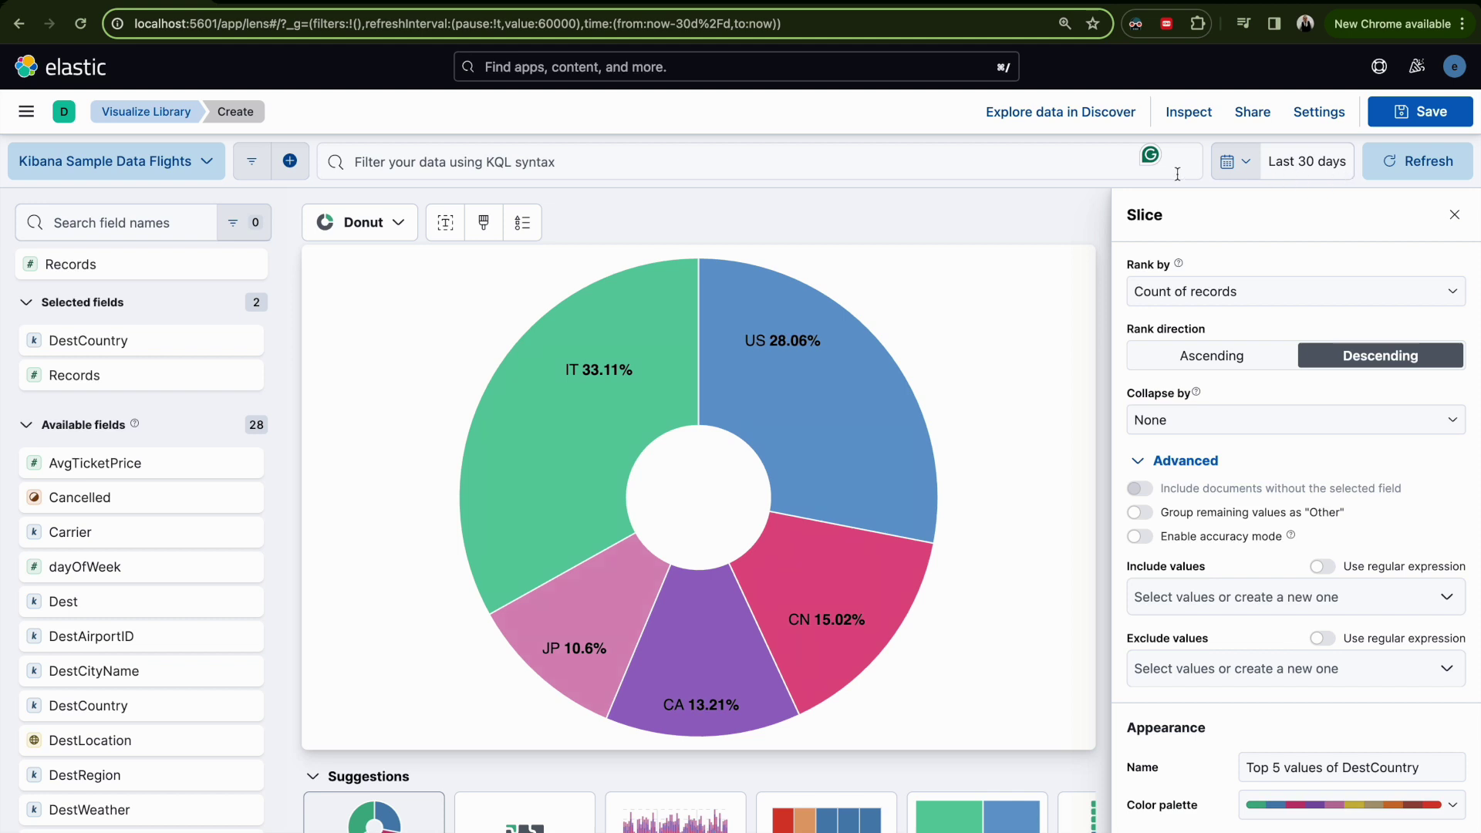
Save the donut visualization to the library as "topic 3.1.1" with the dev tag and without adding it to a dashboard.
click(1422, 112)
text(too)
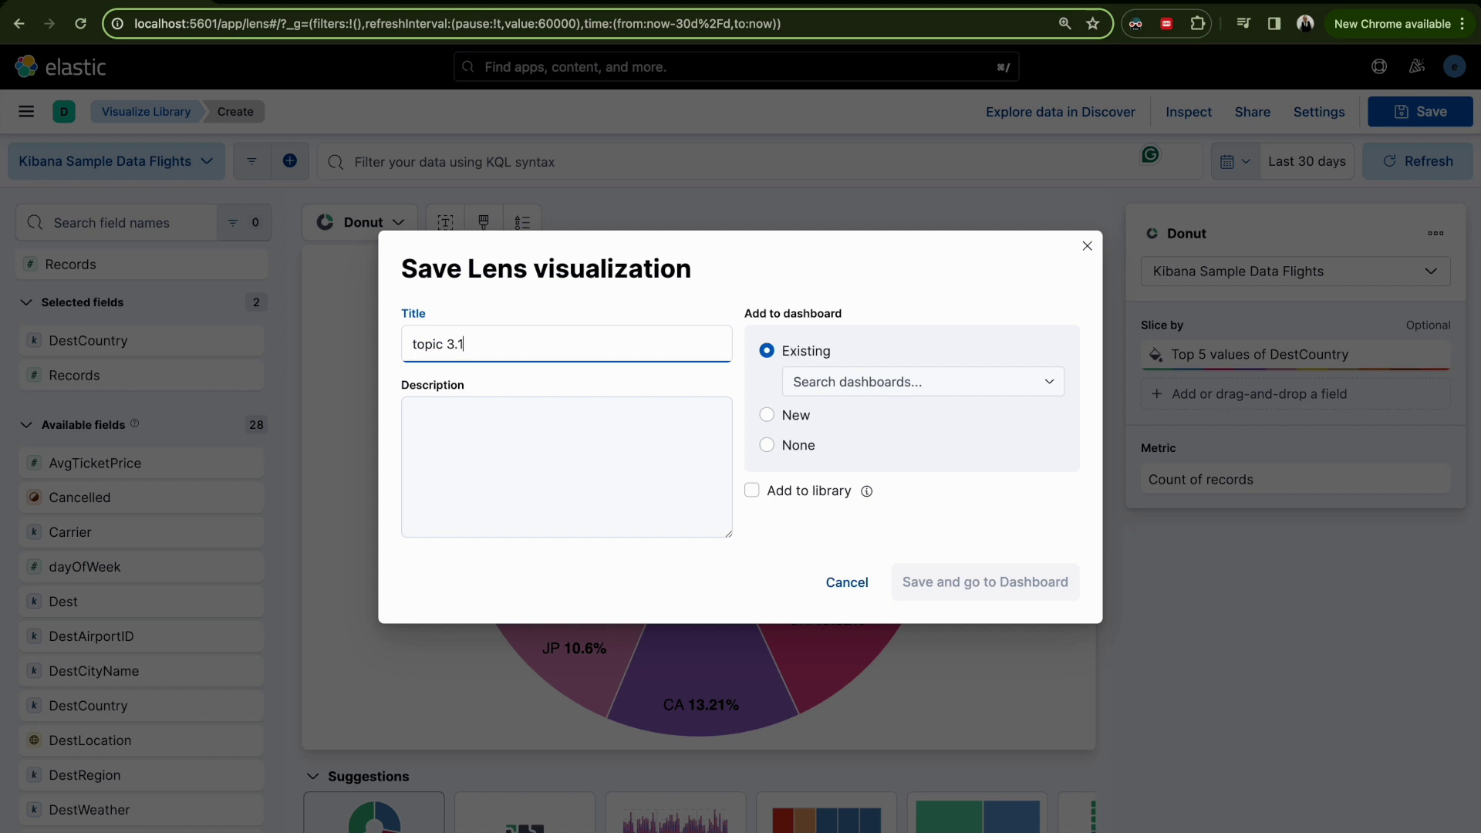
click(868, 383)
click(868, 379)
click(795, 419)
click(794, 448)
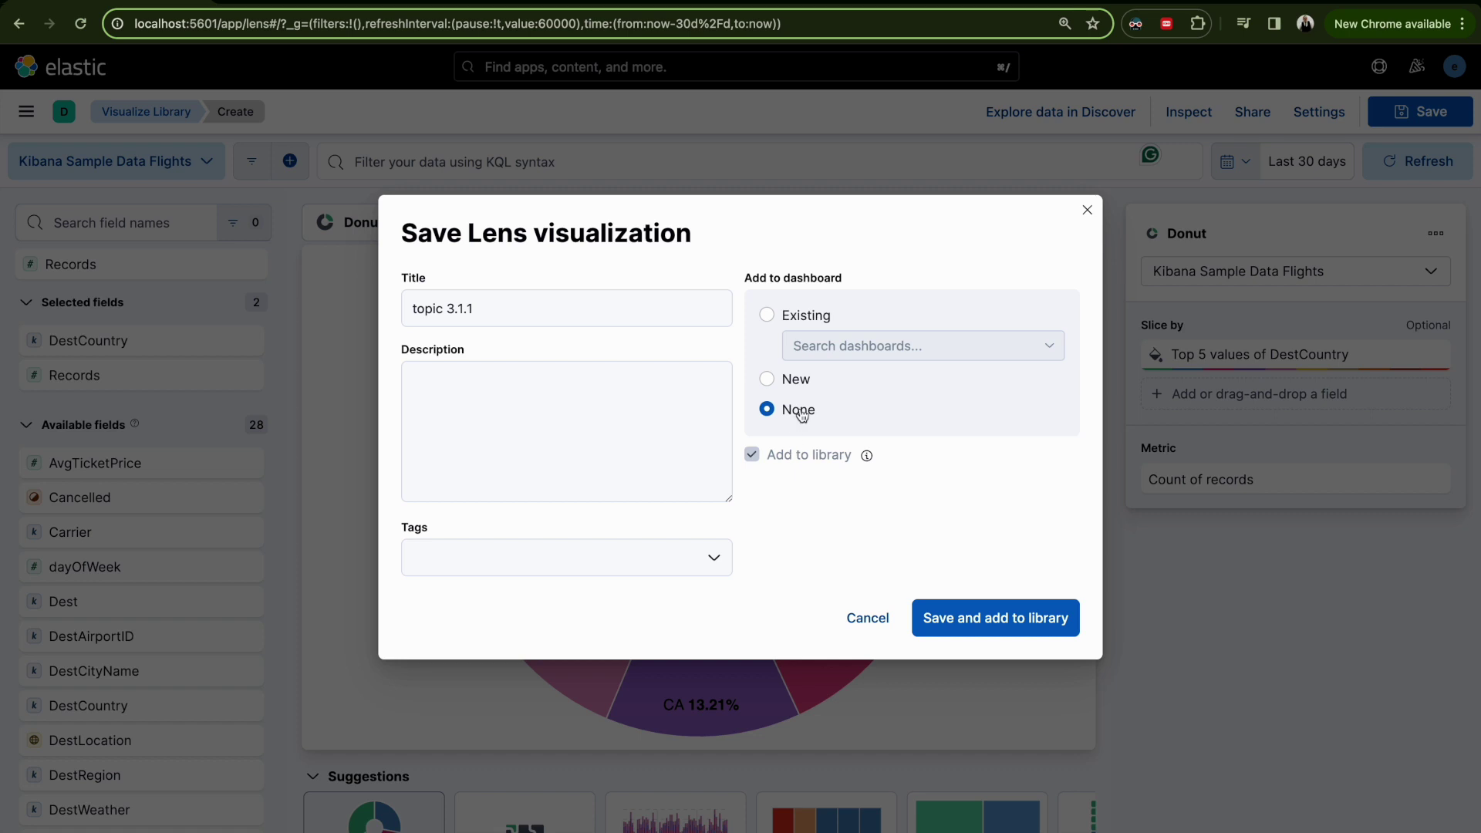
click(610, 567)
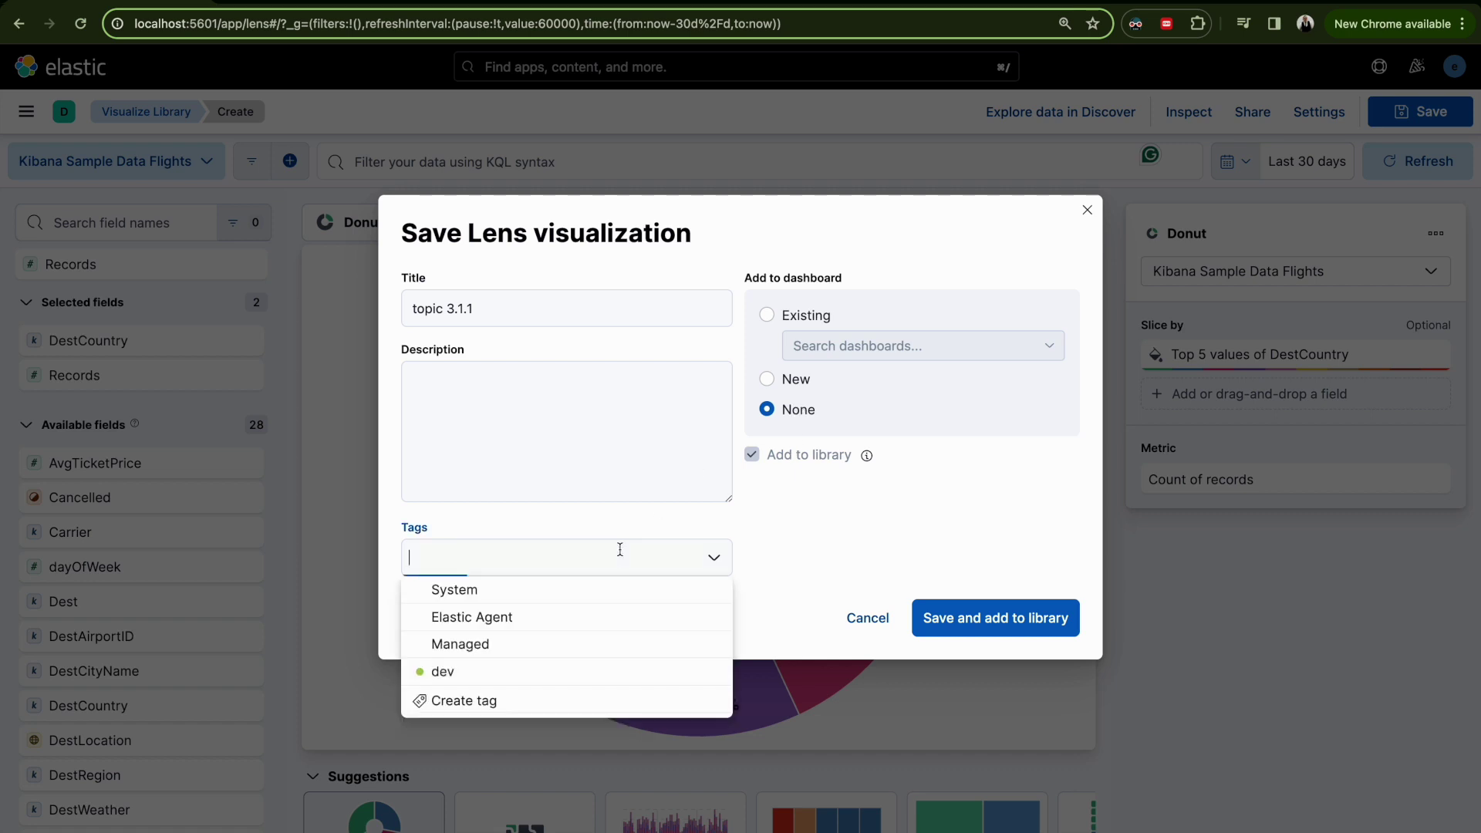
click(463, 674)
click(1047, 623)
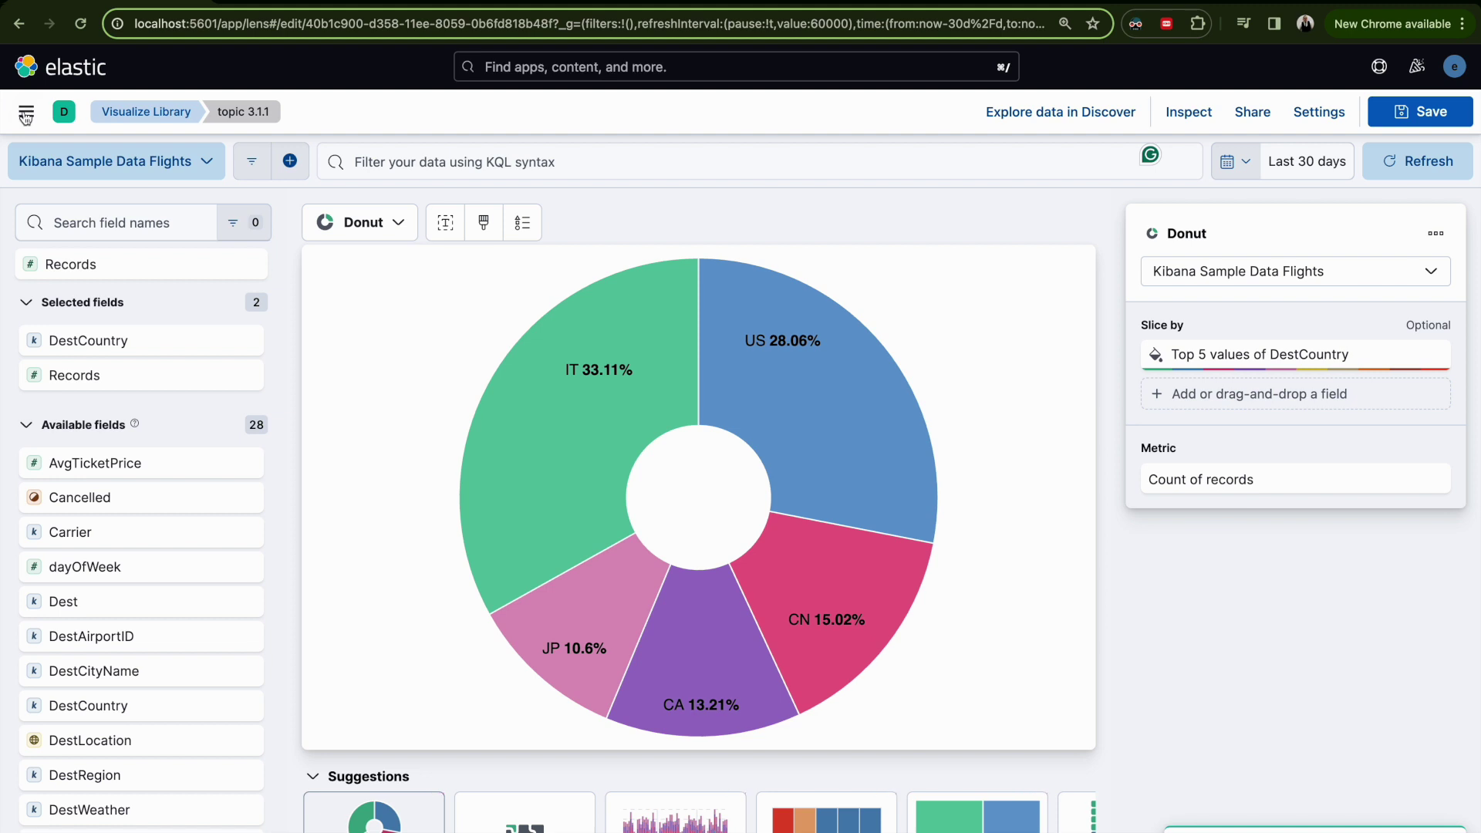
Open the saved topic 3.1.1 visualization from the Visualize Library to check it.
click(25, 112)
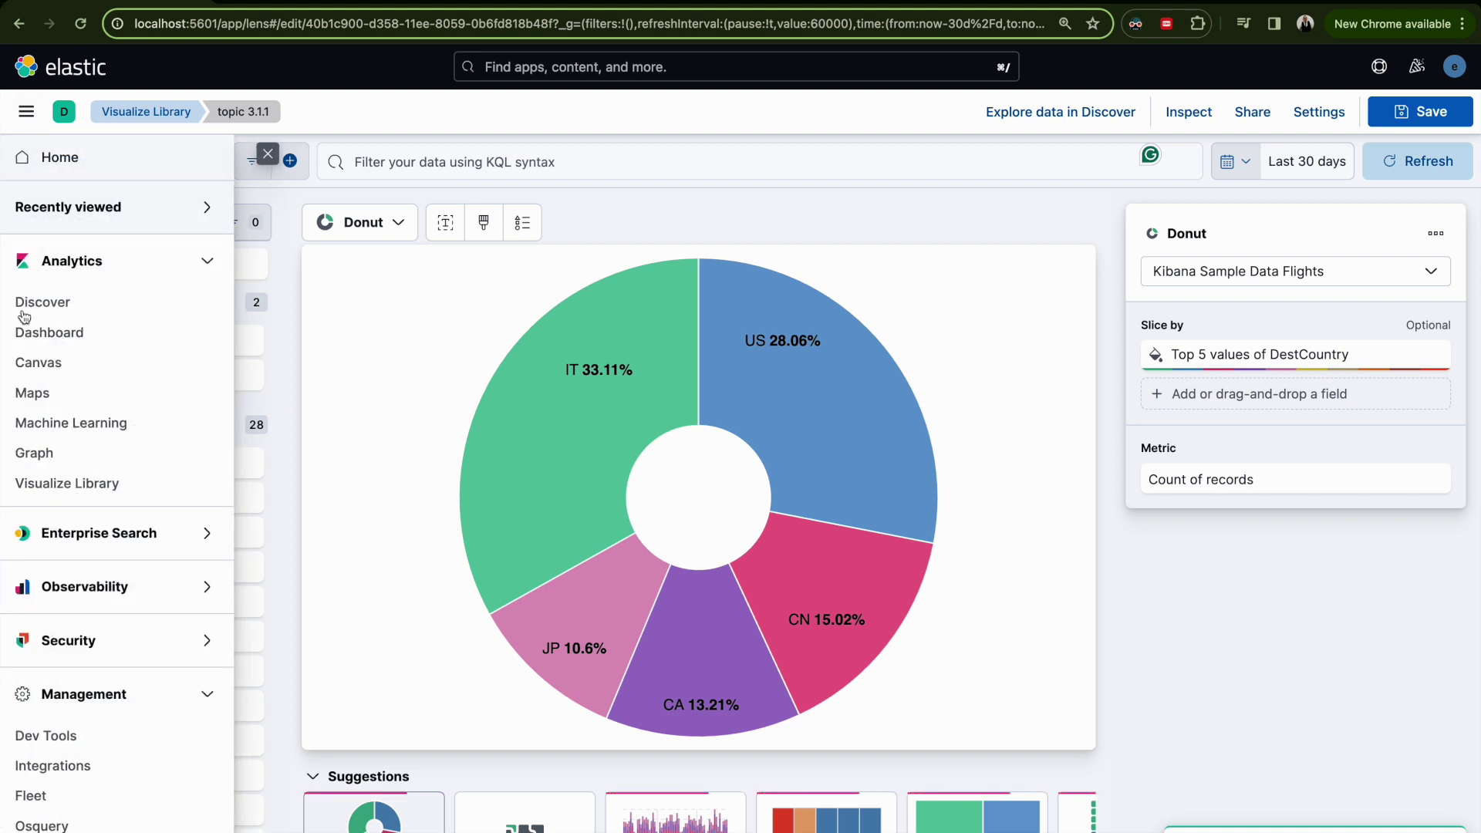
click(50, 485)
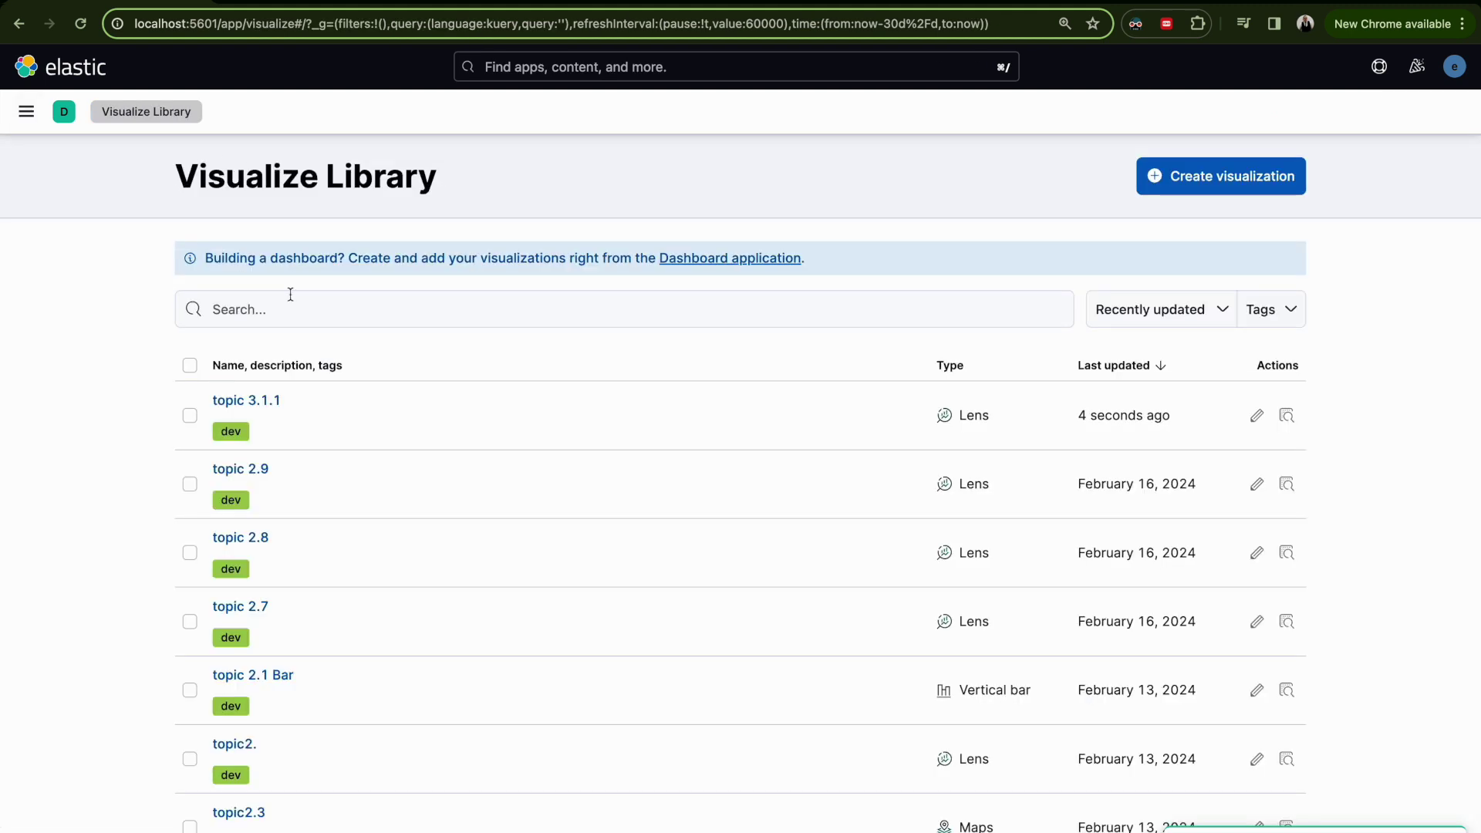
click(265, 402)
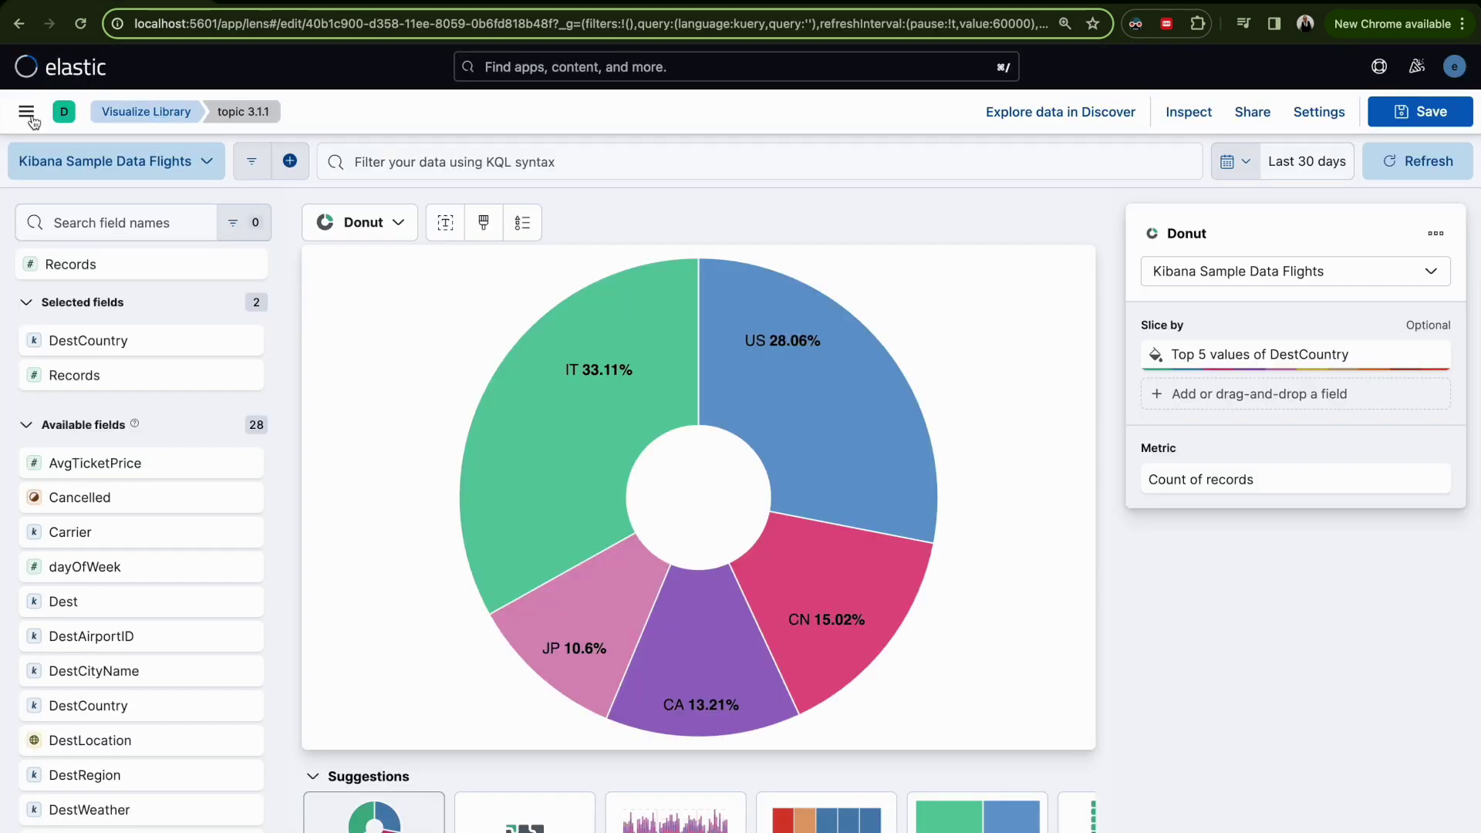
Create a new aggregation-based Pie visualization from the Visualize Library, with Kibana Sample Data Flights as its source.
click(26, 111)
click(75, 486)
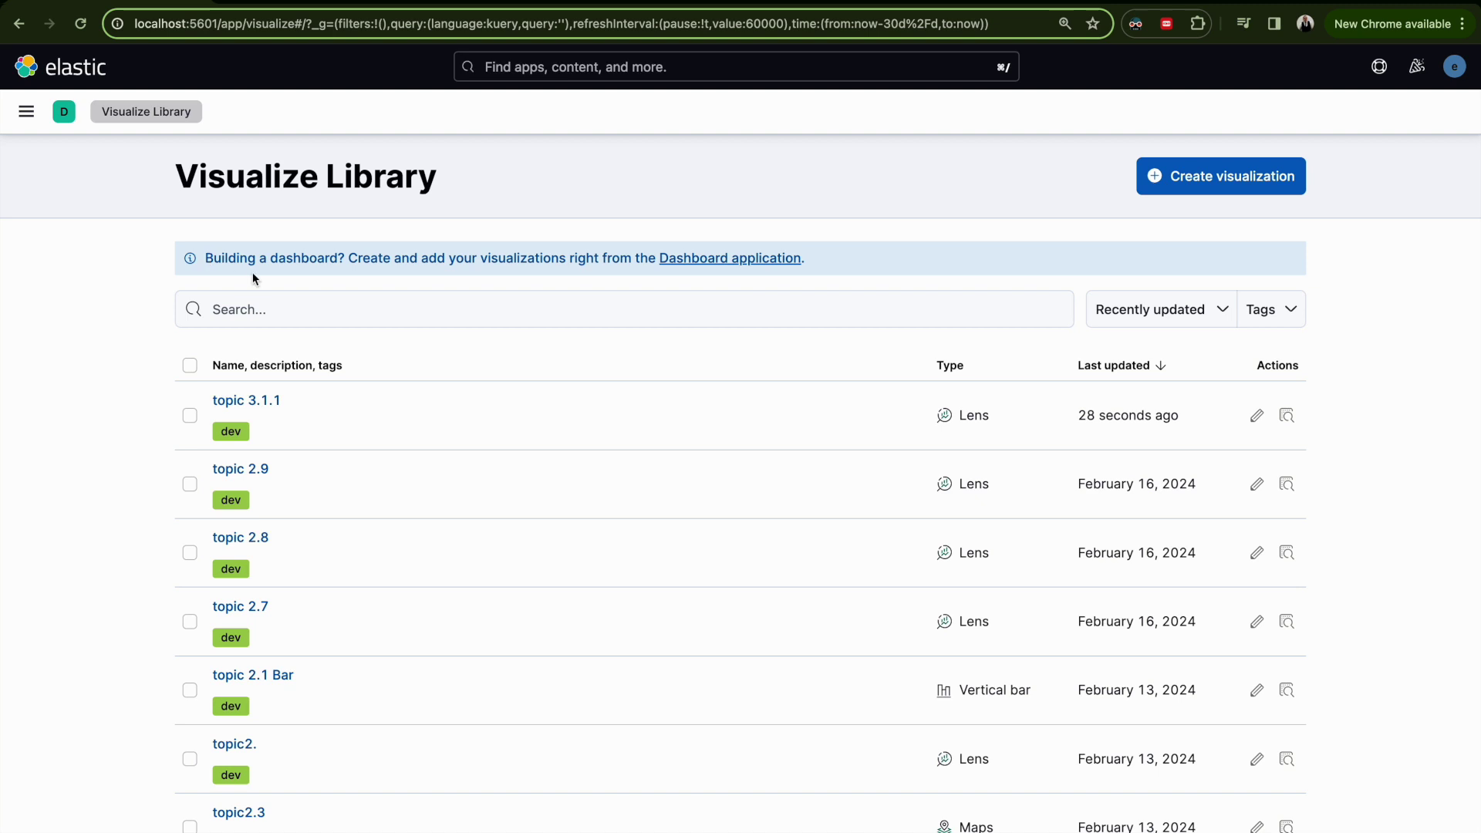
click(1228, 188)
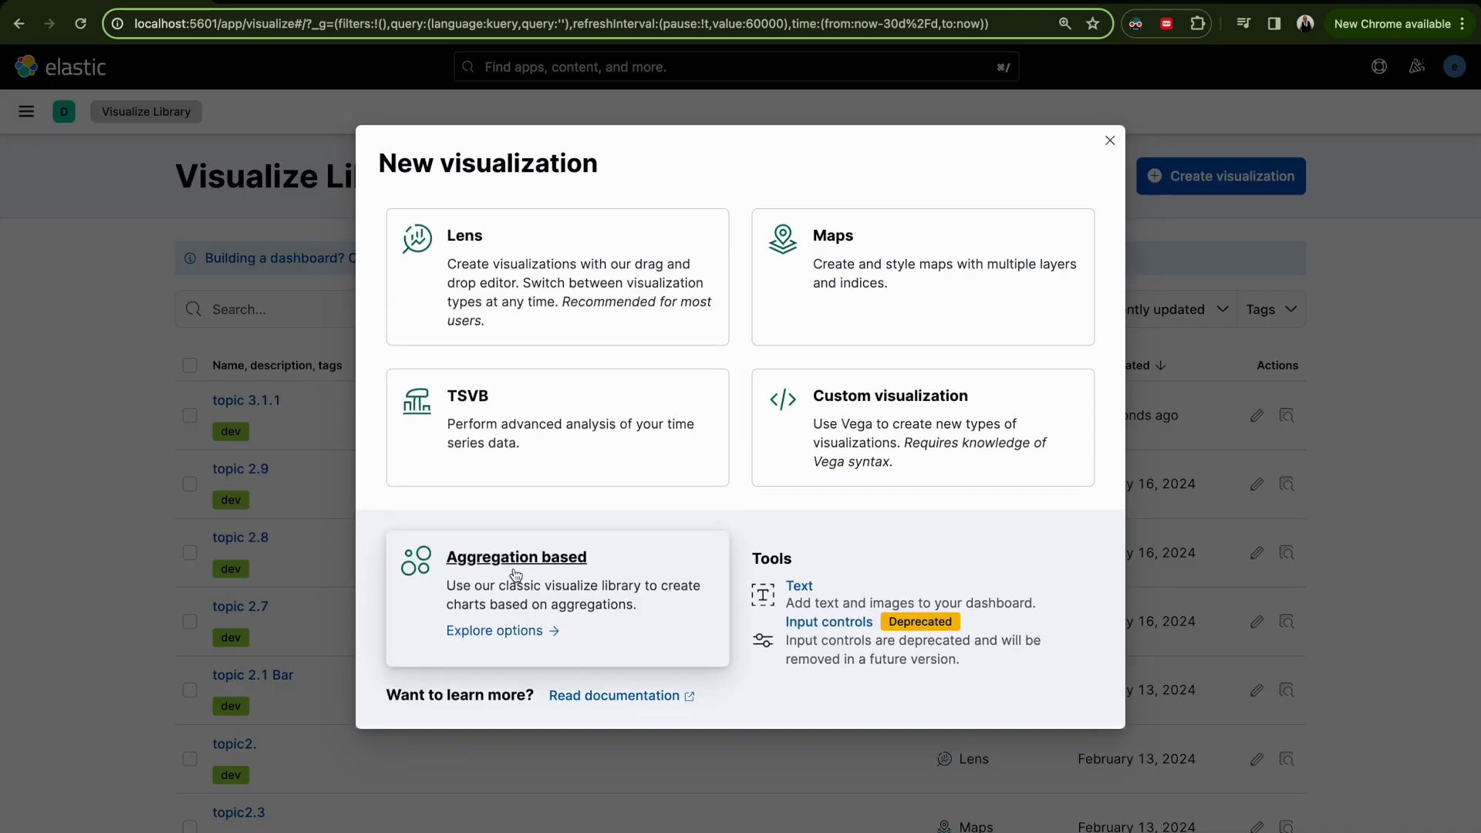
click(465, 577)
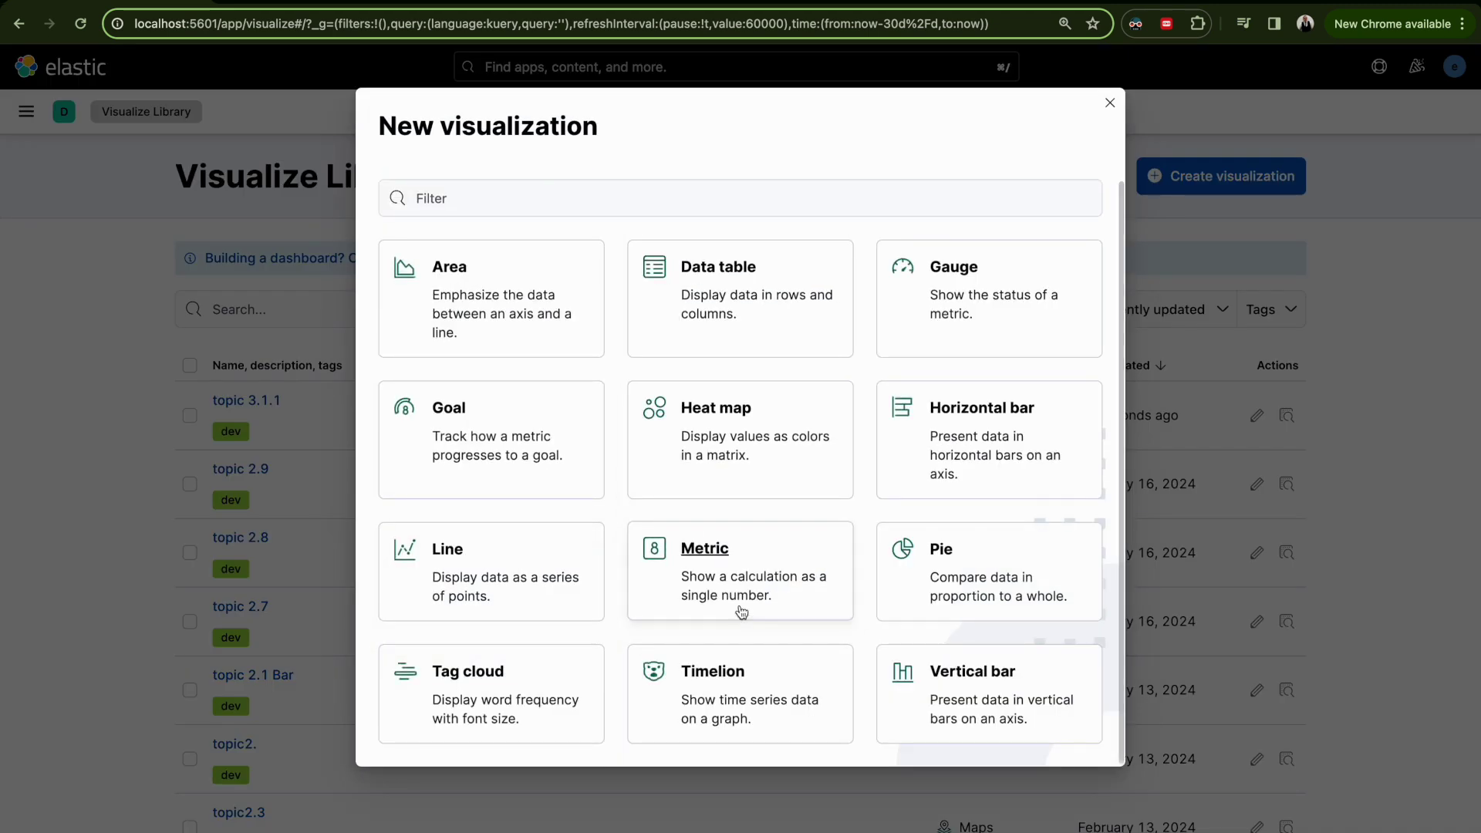
click(925, 559)
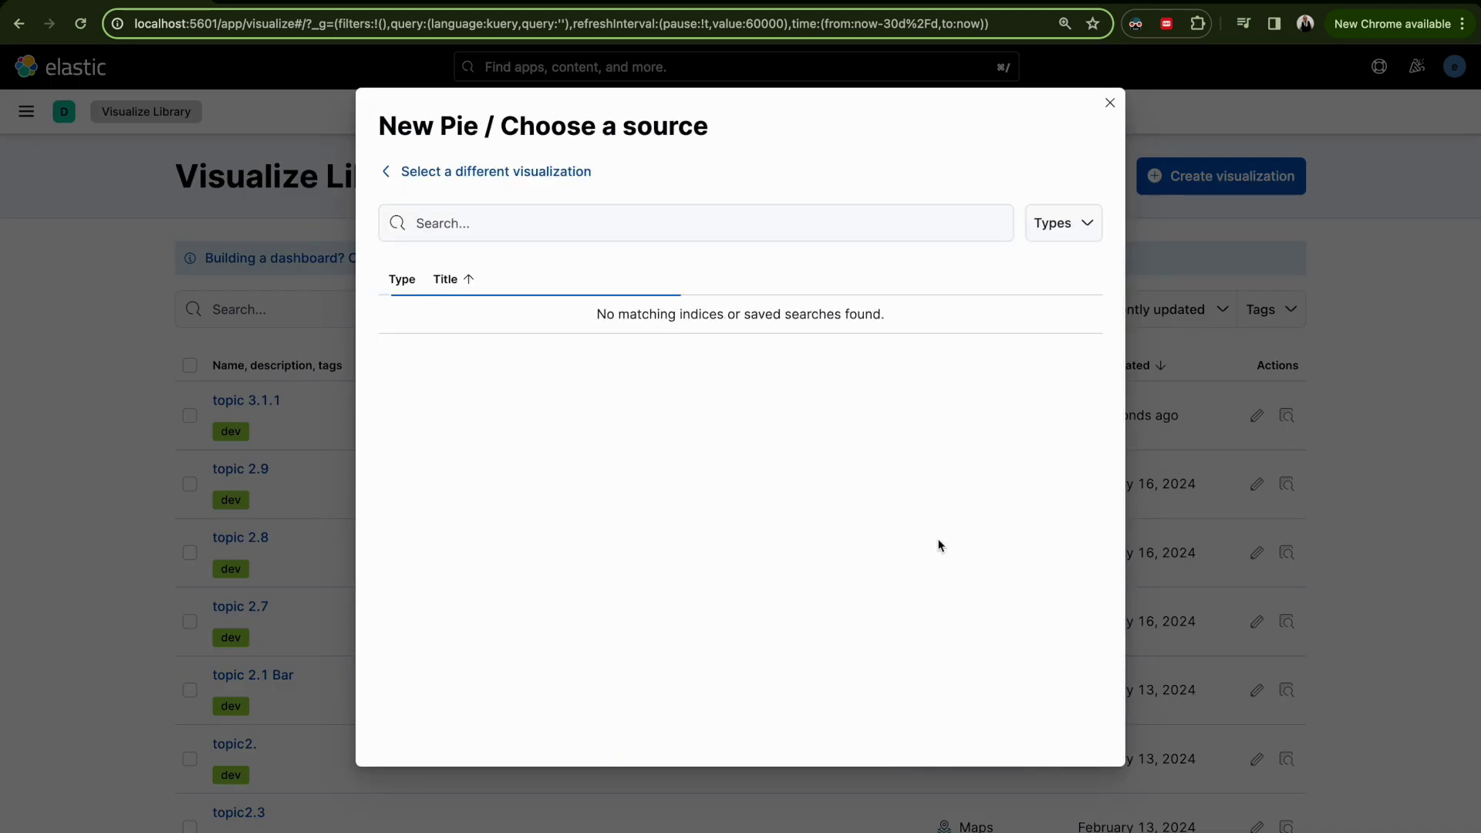
click(664, 218)
text(fli)
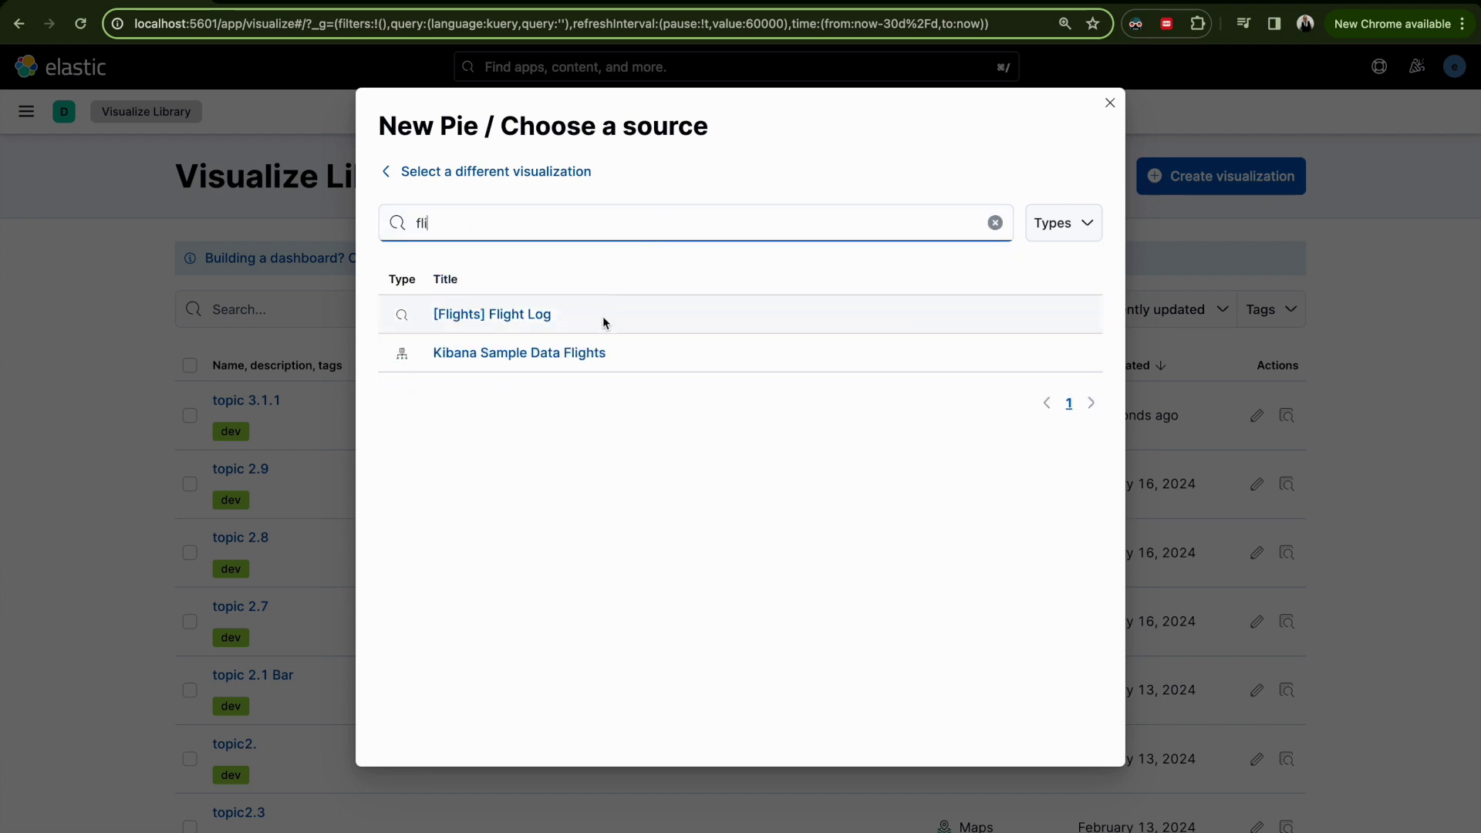
click(509, 354)
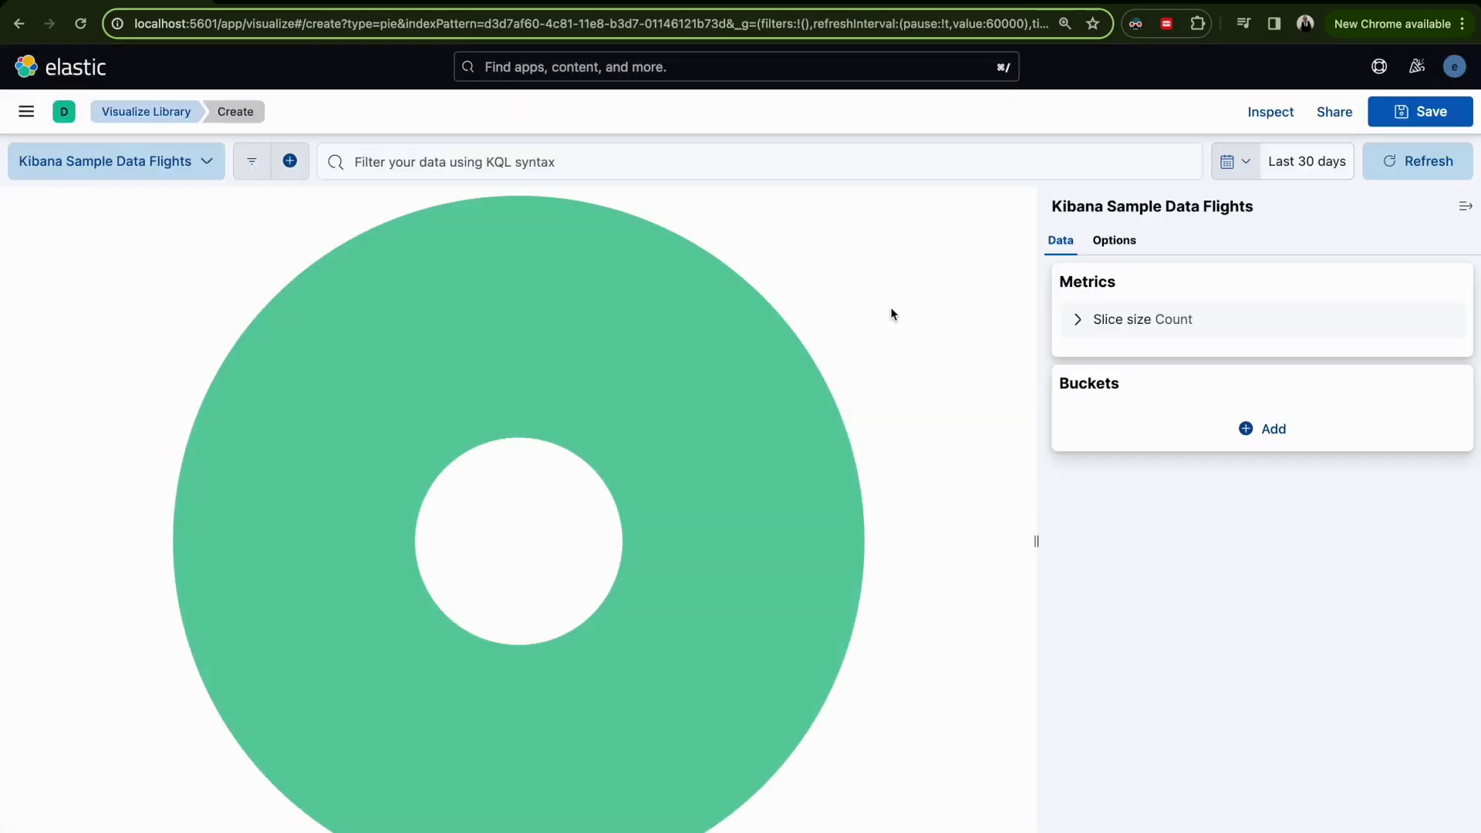
Add a Split slices bucket that uses a Terms aggregation on the DestCountry field.
click(1265, 430)
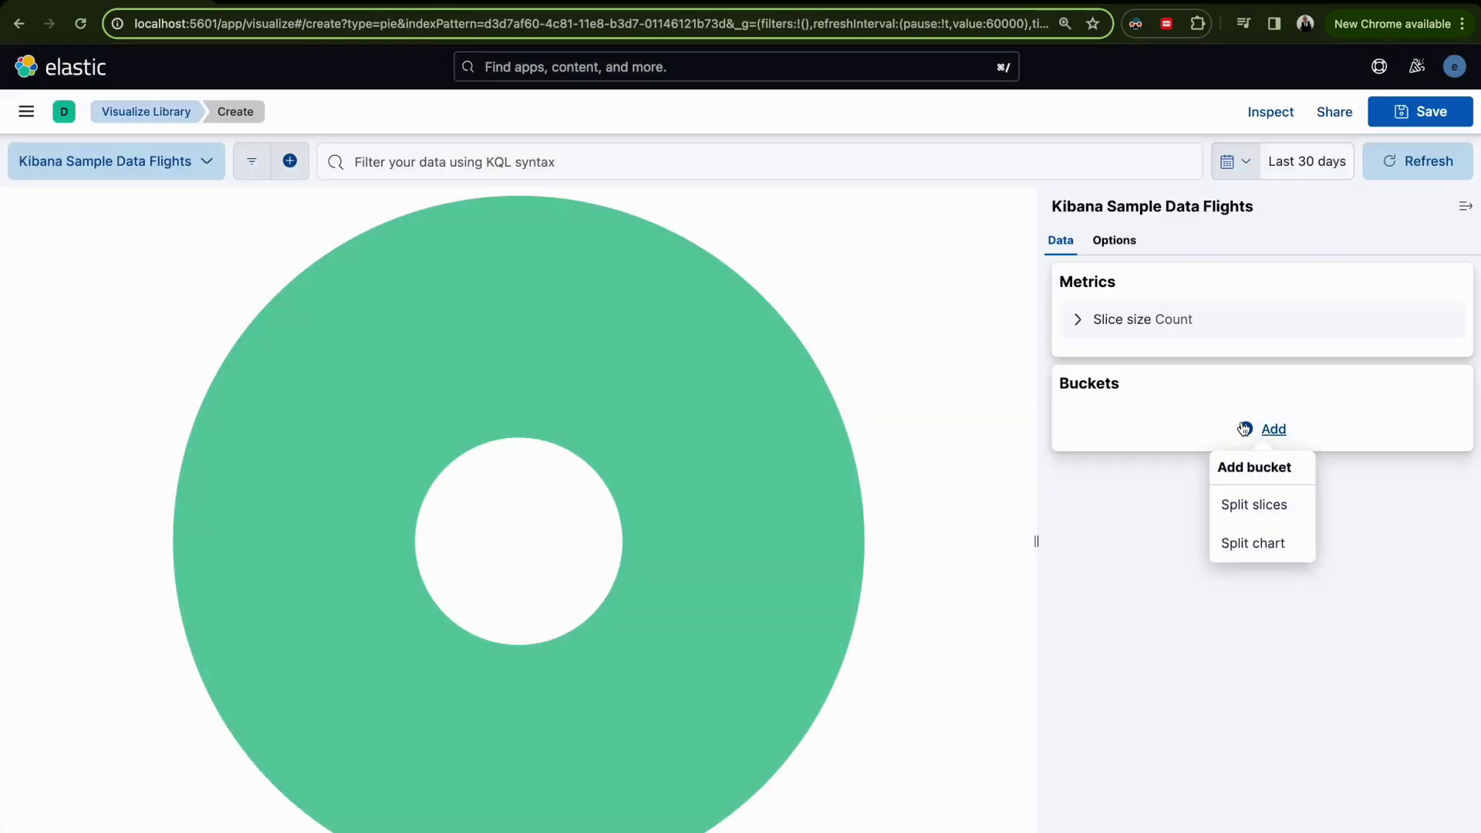
click(1257, 508)
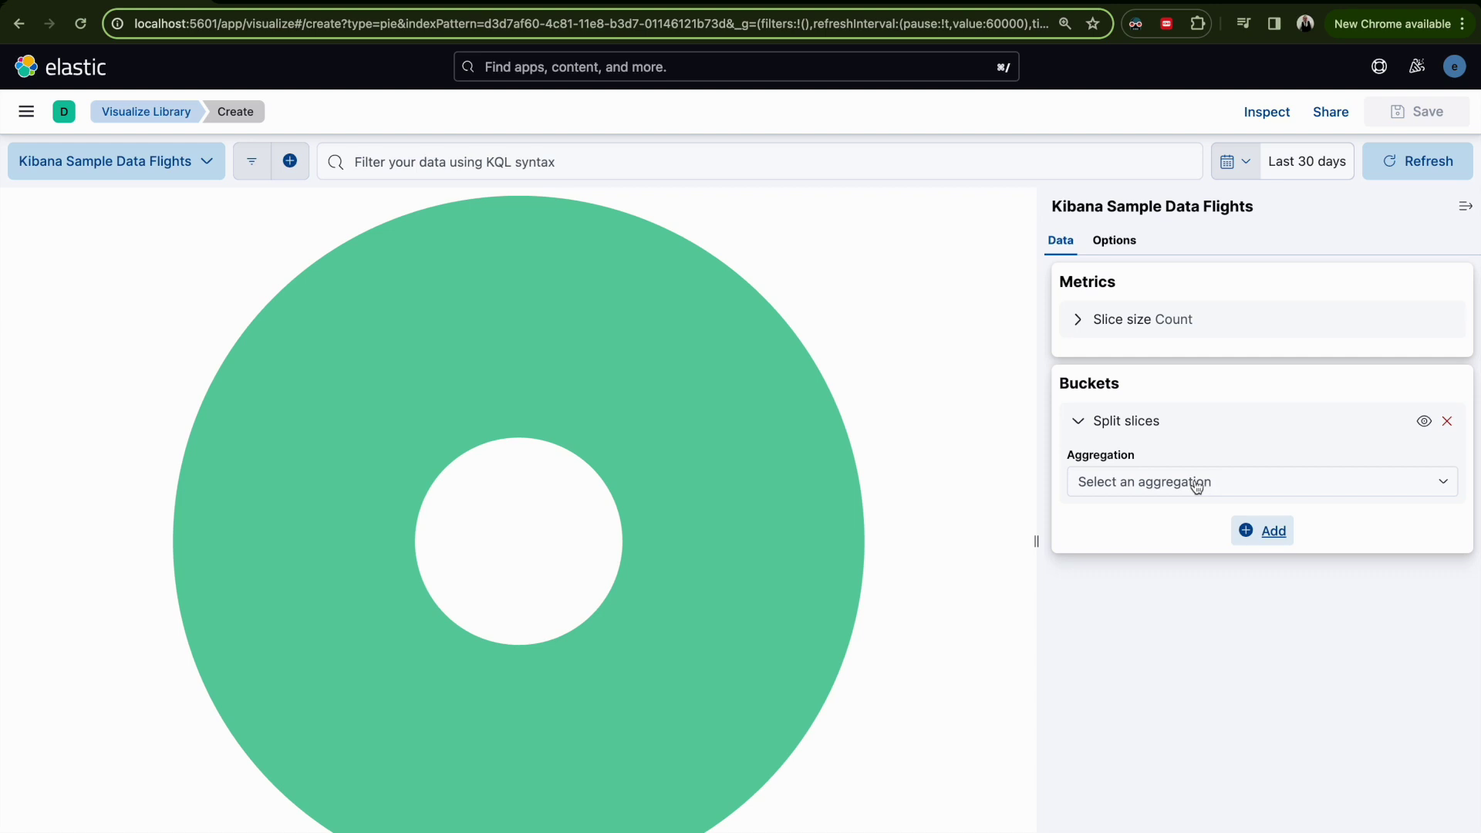
click(1240, 489)
text(terms)
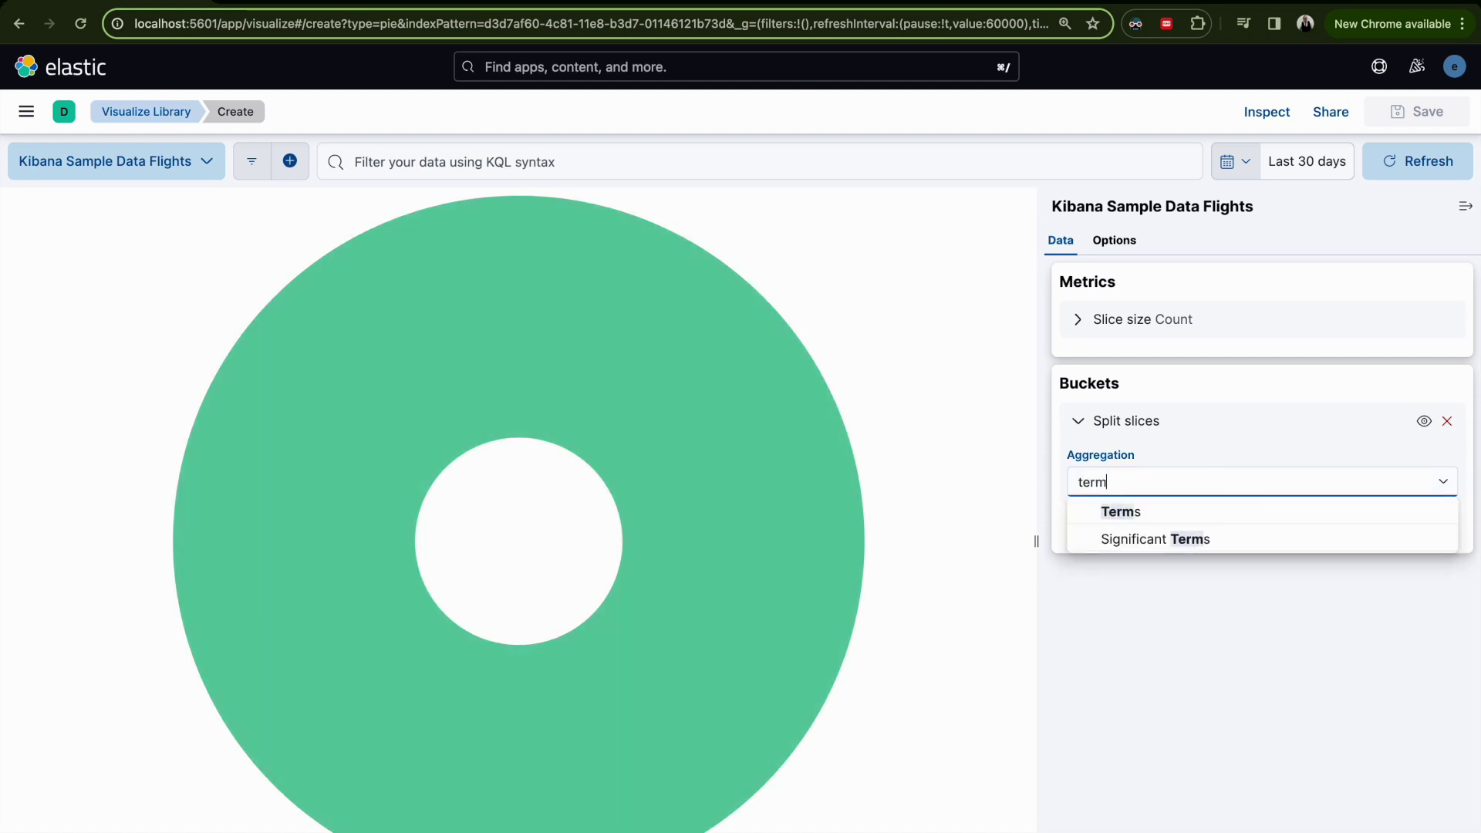
click(1140, 509)
click(1180, 549)
text(destcou)
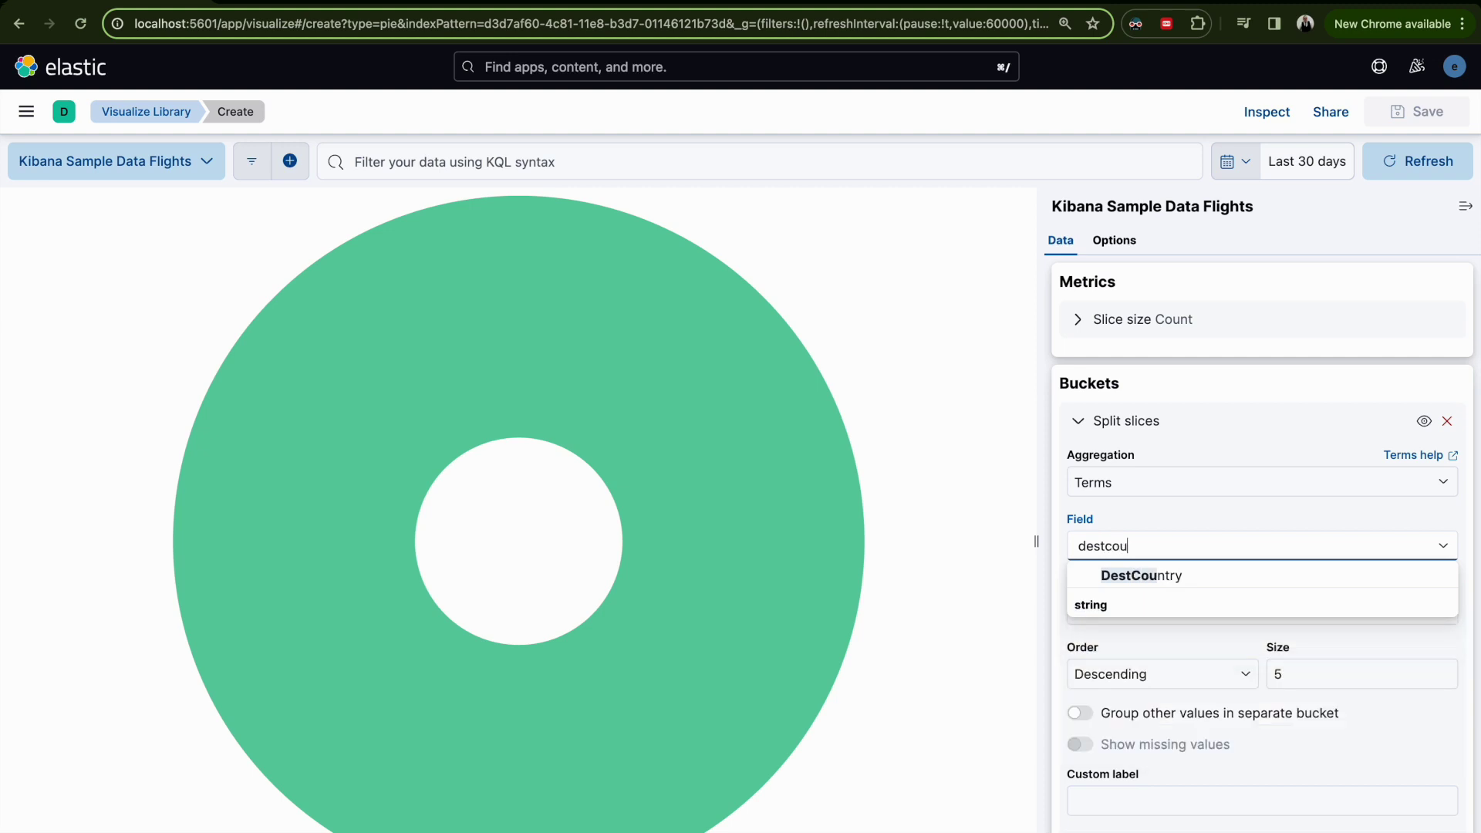
click(1160, 578)
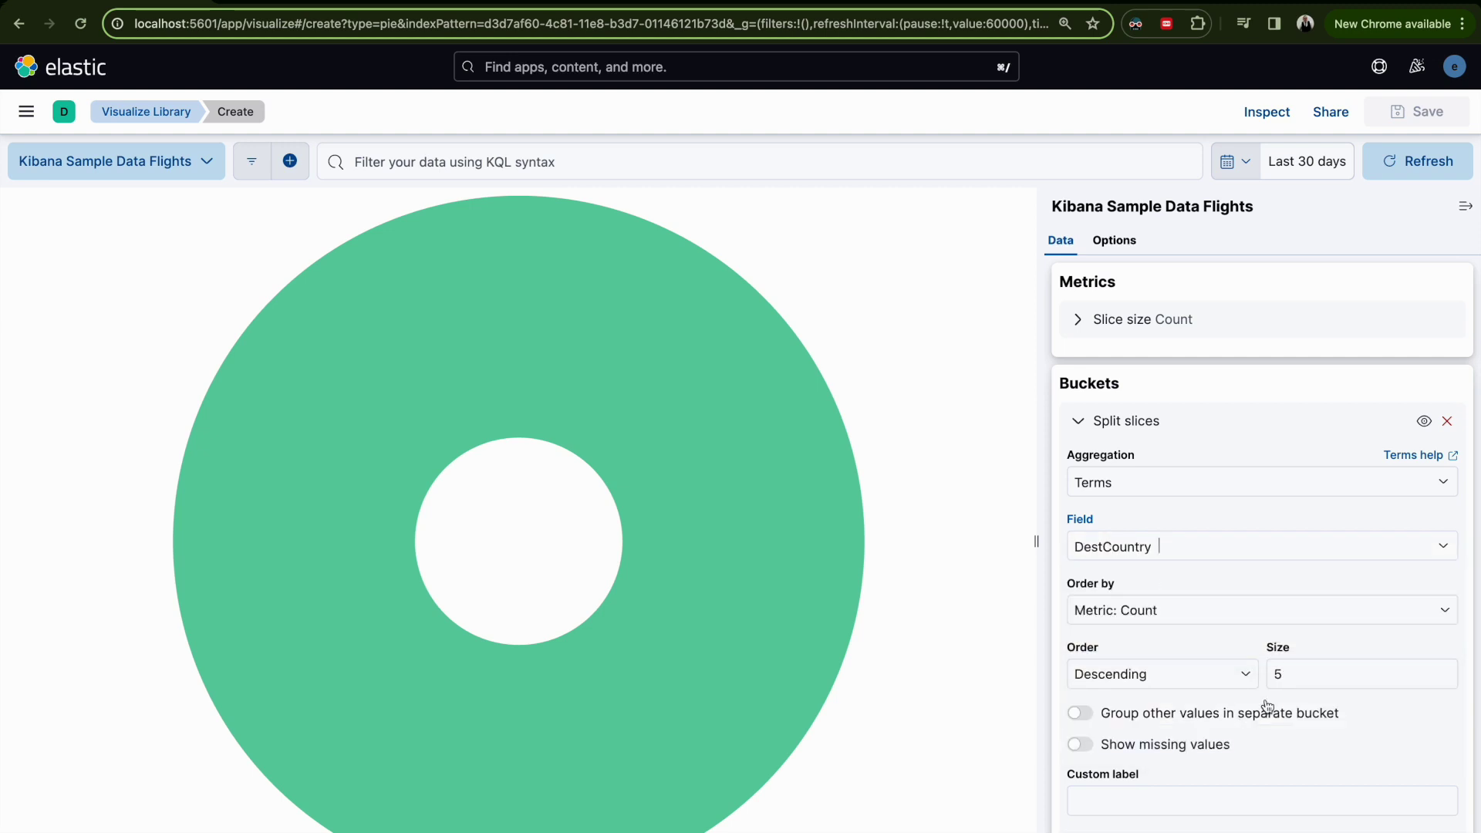
scroll(1274, 706, down, 2)
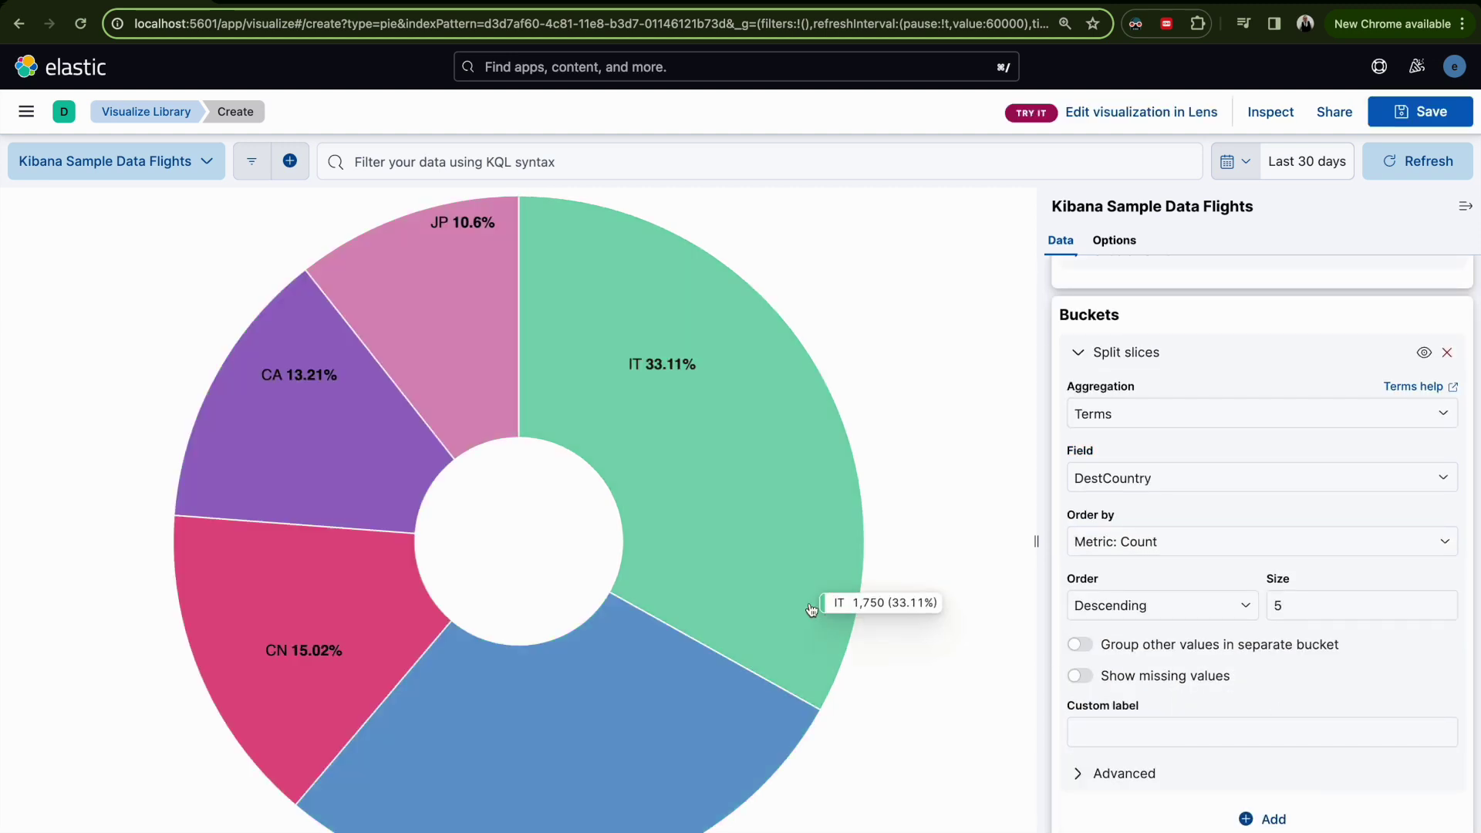
mouse_move(607, 676)
mouse_move(629, 478)
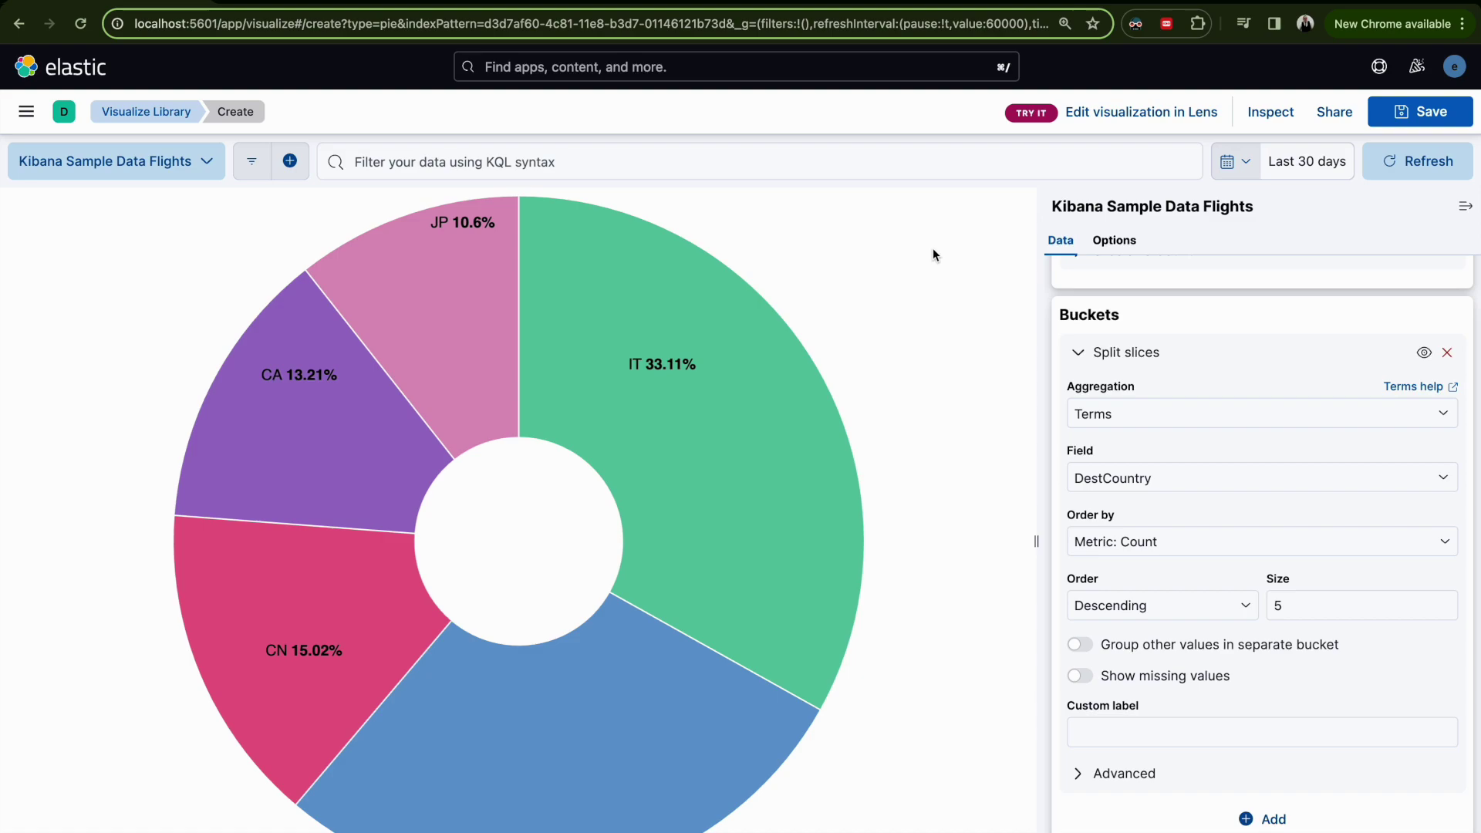
Save the pie to the library as "topic 3.1.1 - agg" with the dev tag and no dashboard, and reopen it from the Visualize Library.
click(1439, 108)
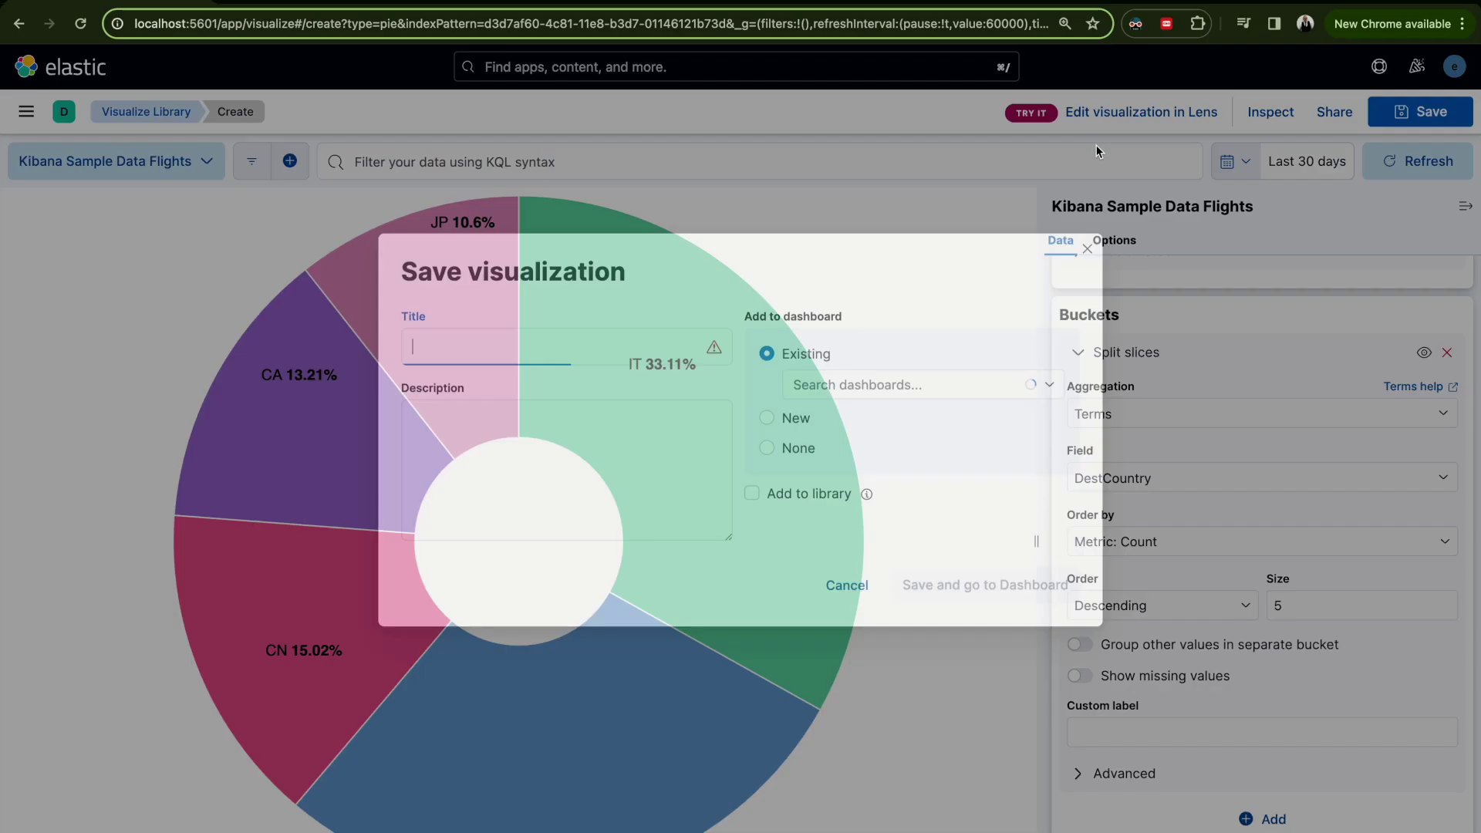
text(topo)
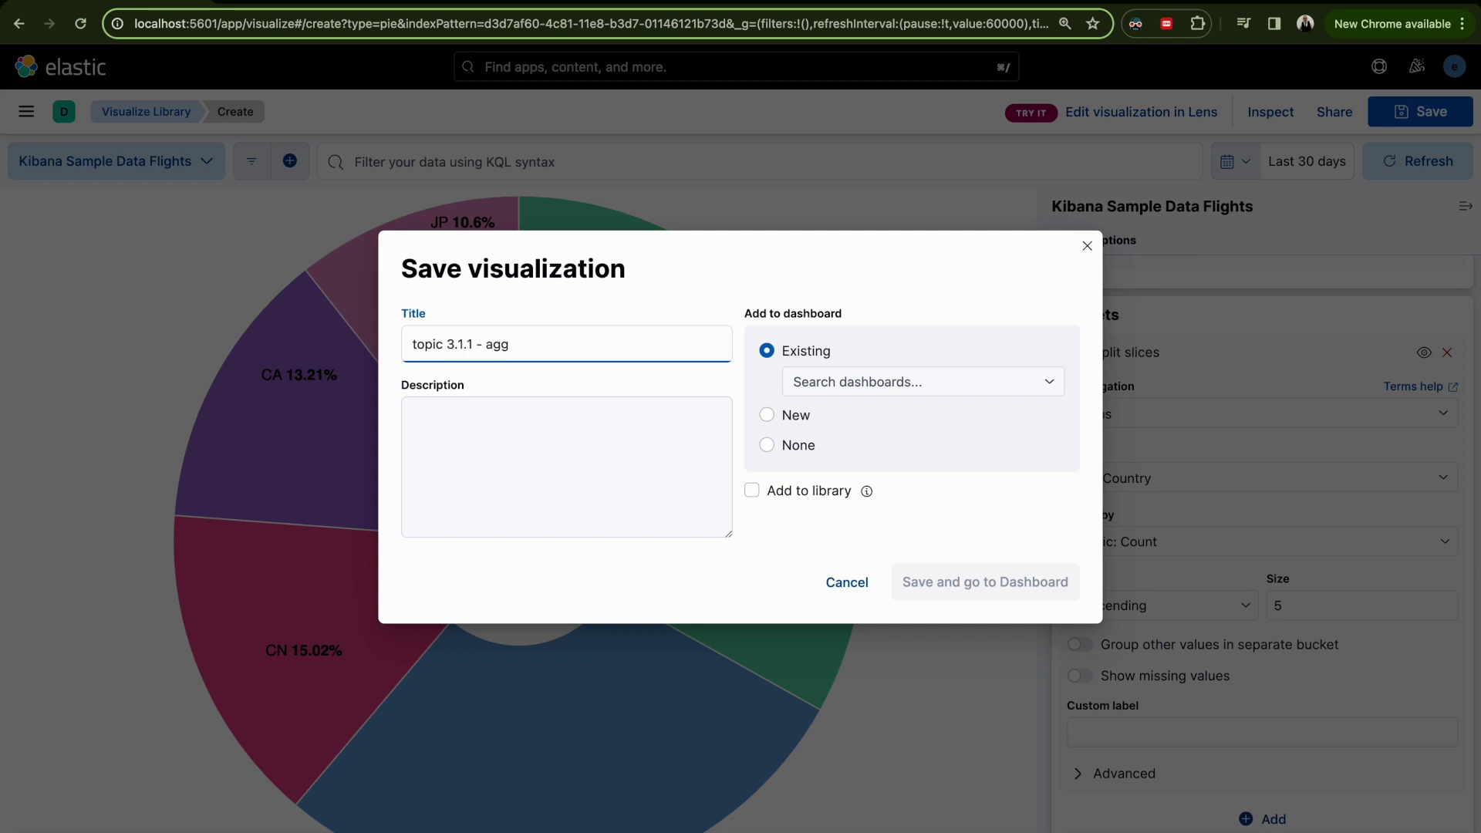
click(794, 443)
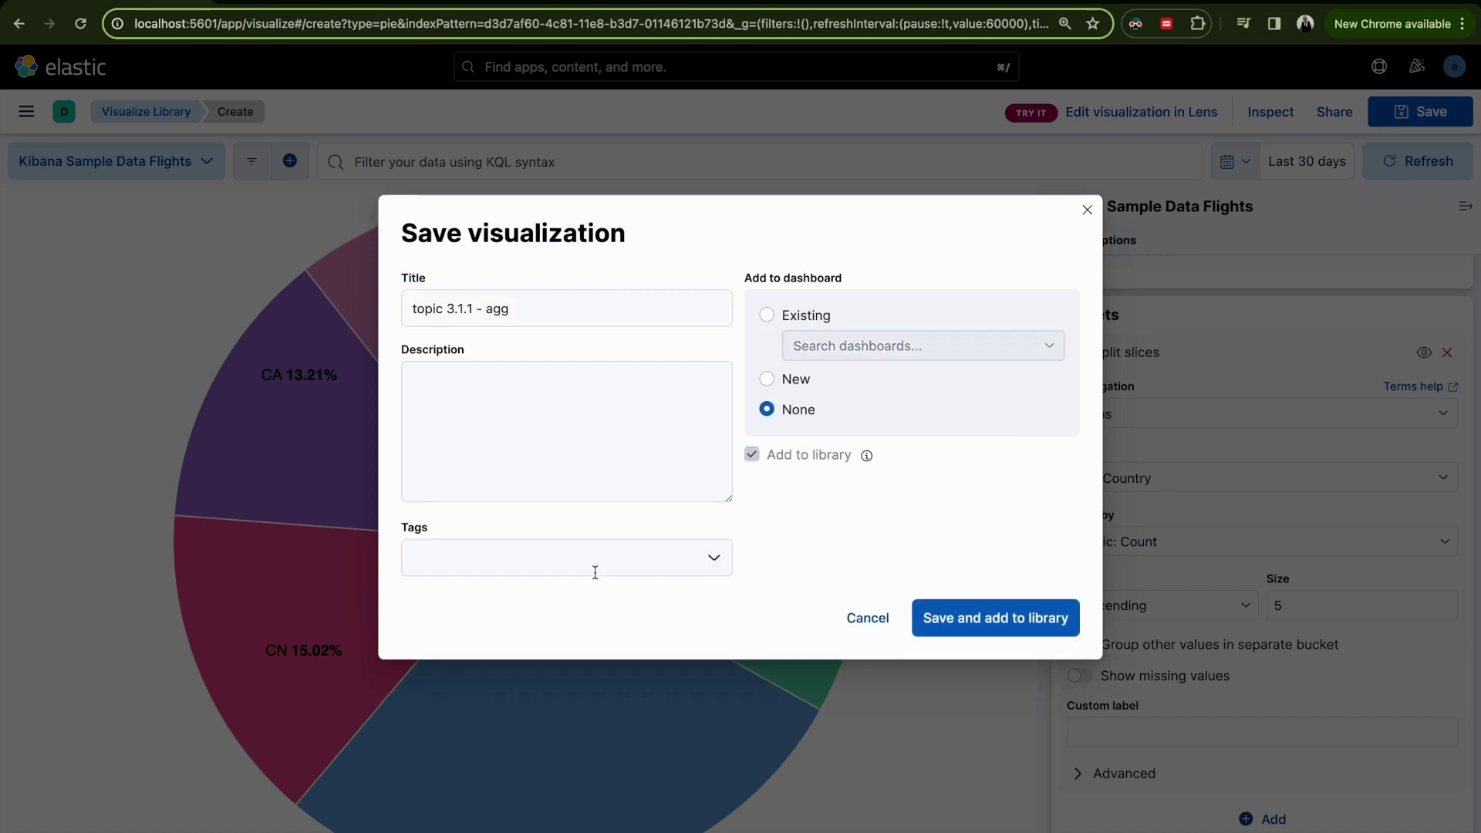
click(602, 574)
click(545, 665)
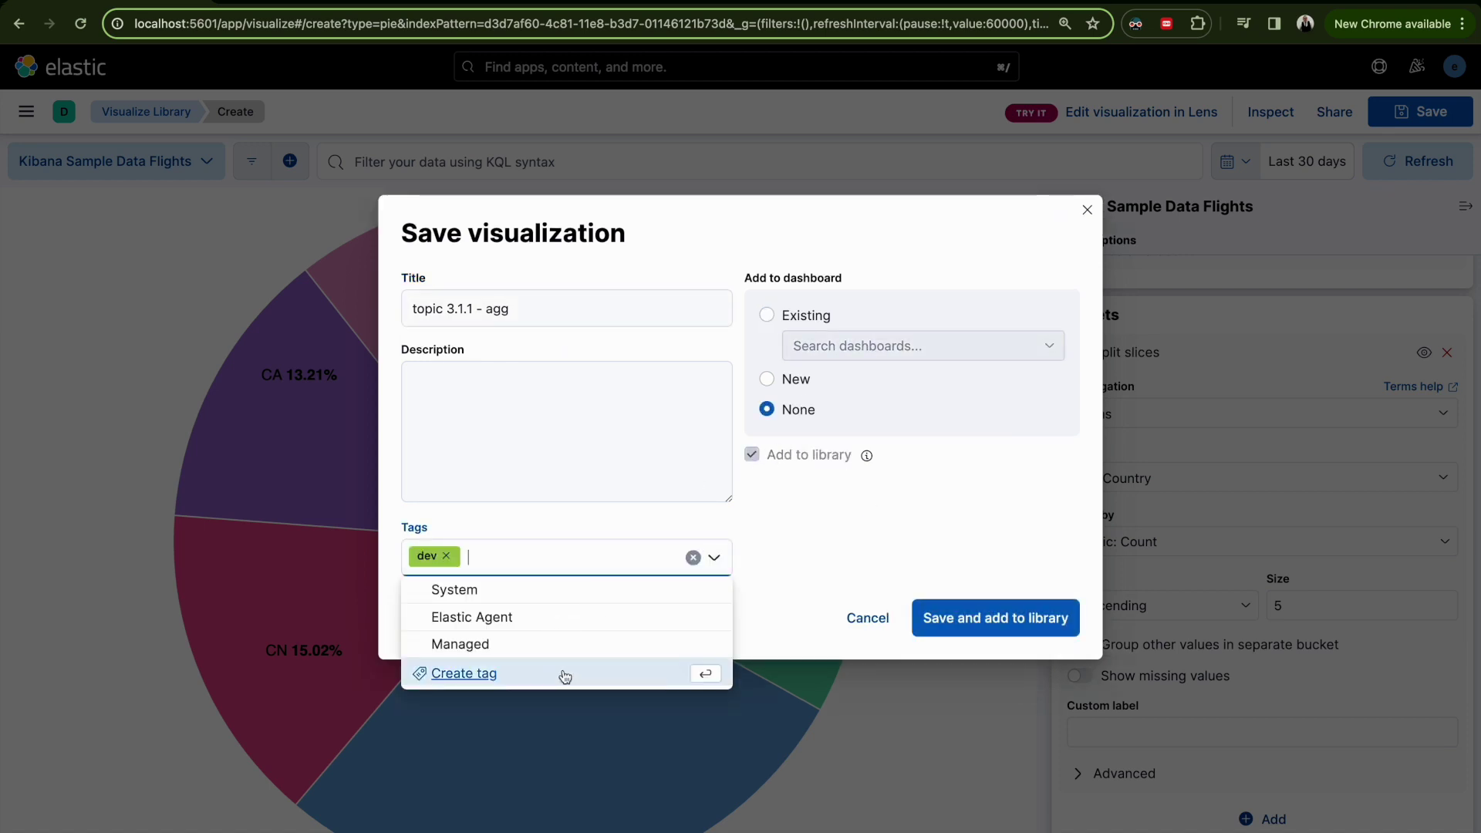
click(978, 618)
click(161, 113)
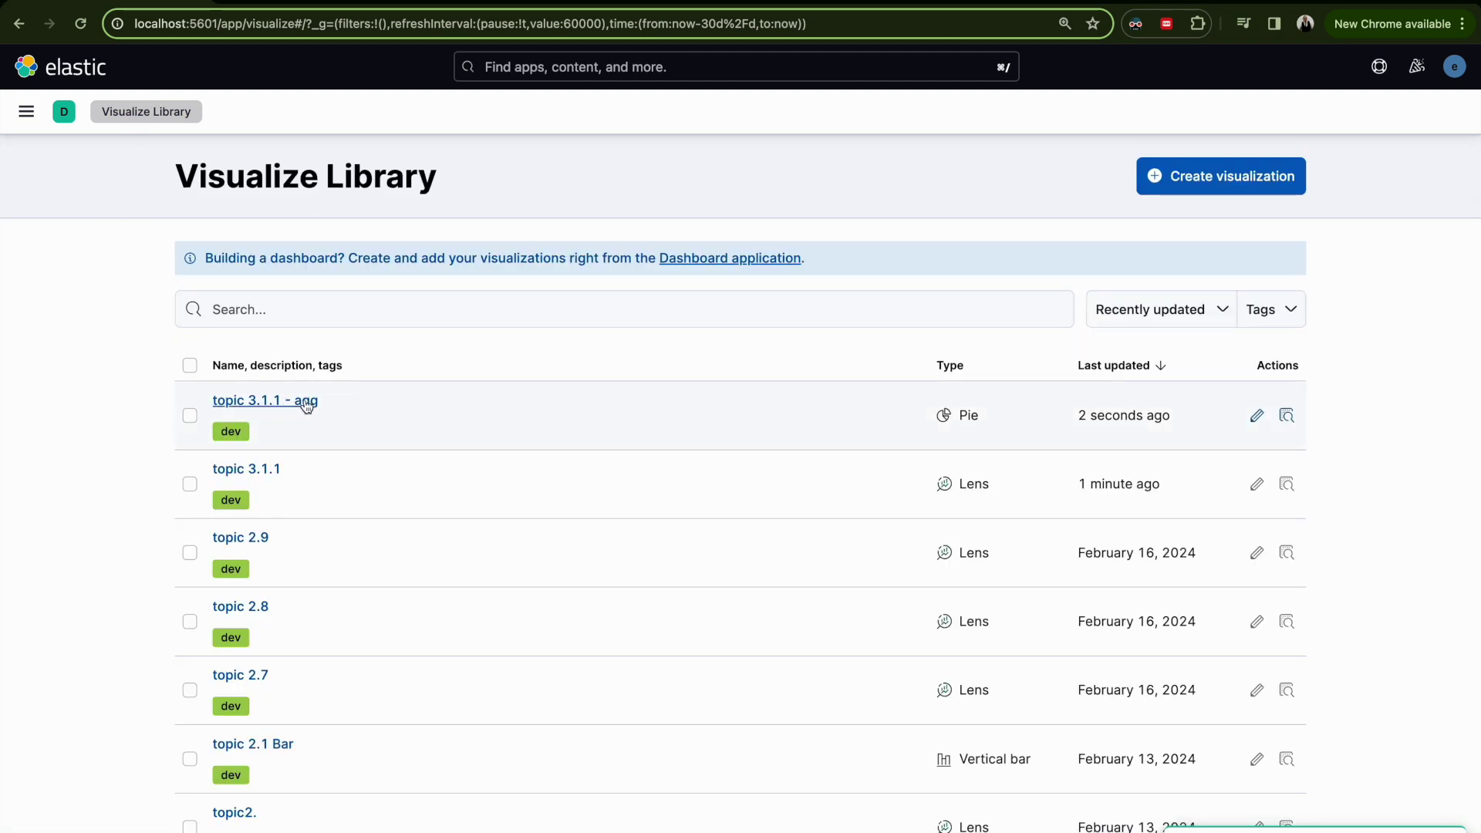
click(286, 403)
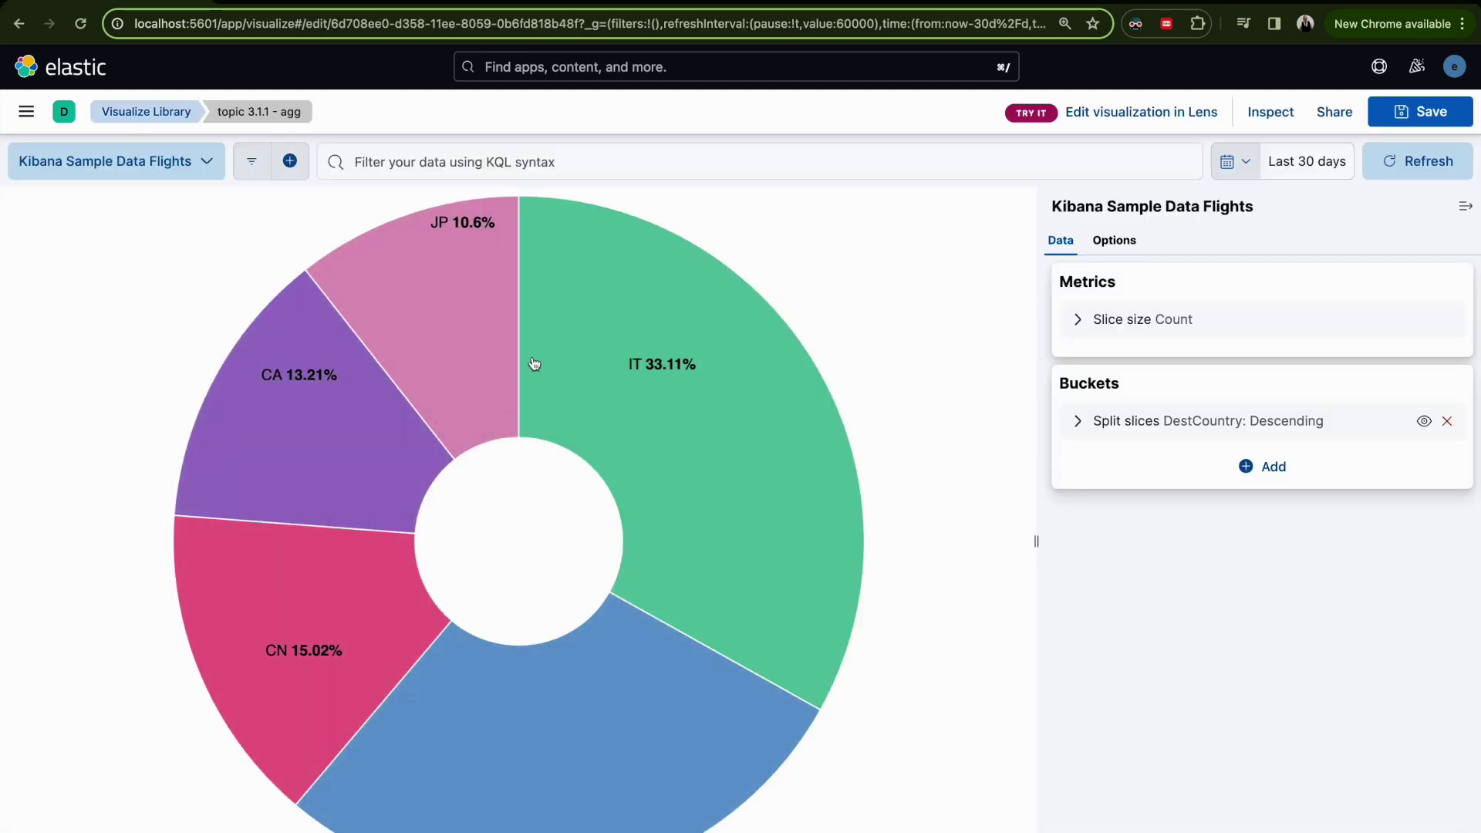